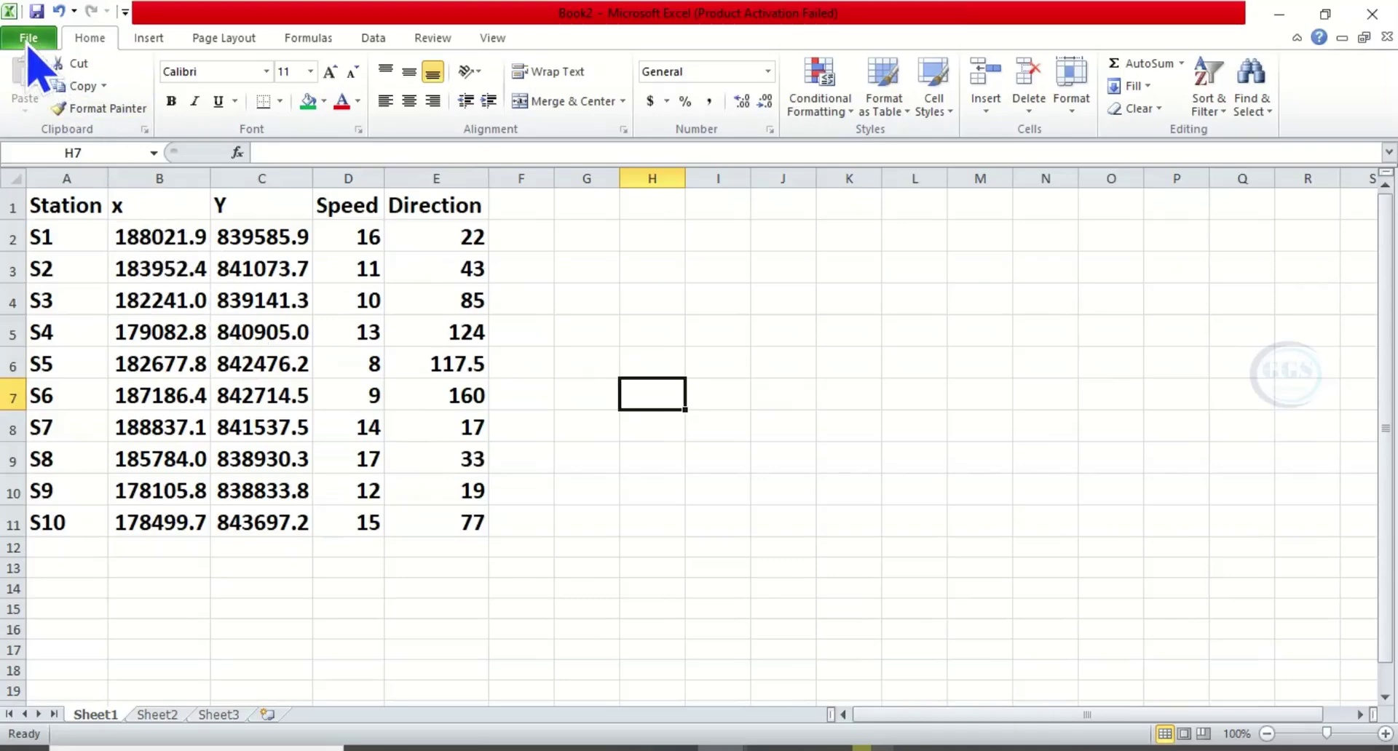
- Start saving a copy of the station workbook into the Wind map folder inside EXERCISE on the Desktop
left_click(29, 40)
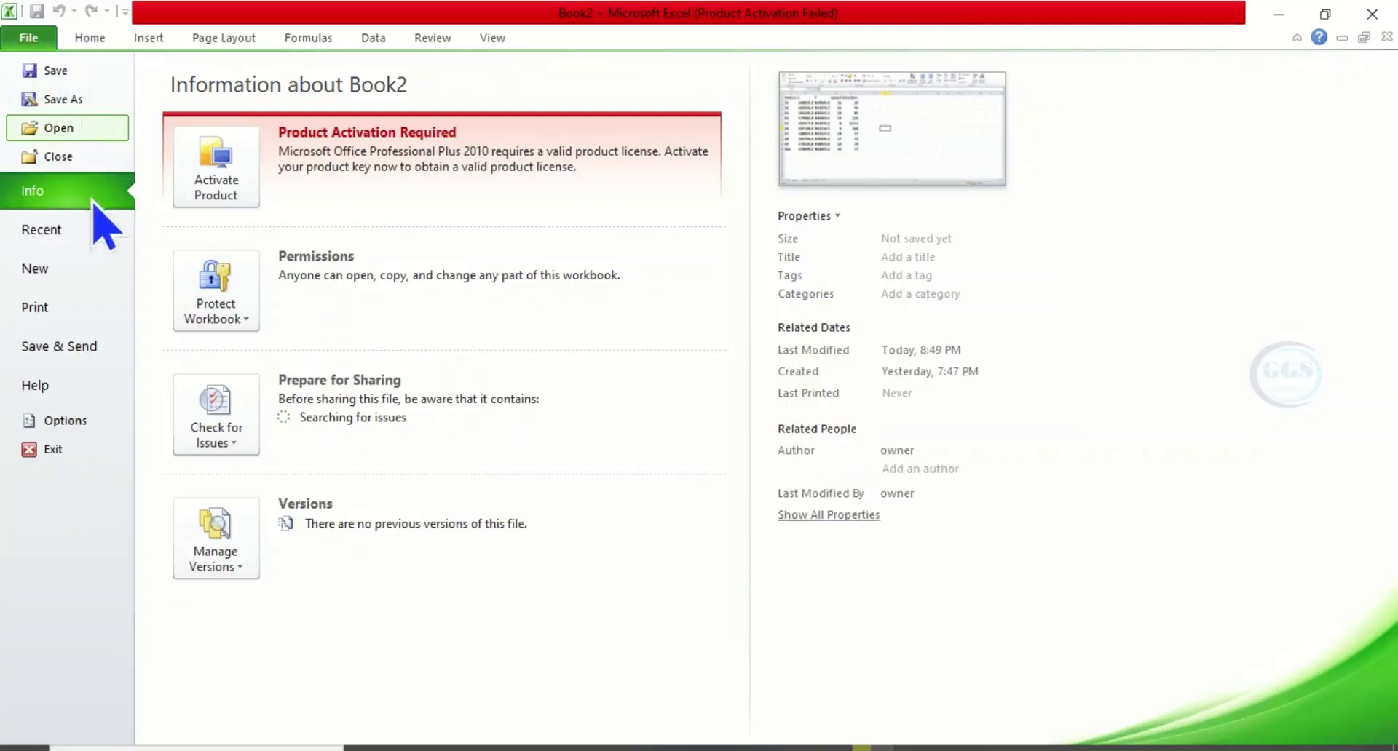
left_click(69, 102)
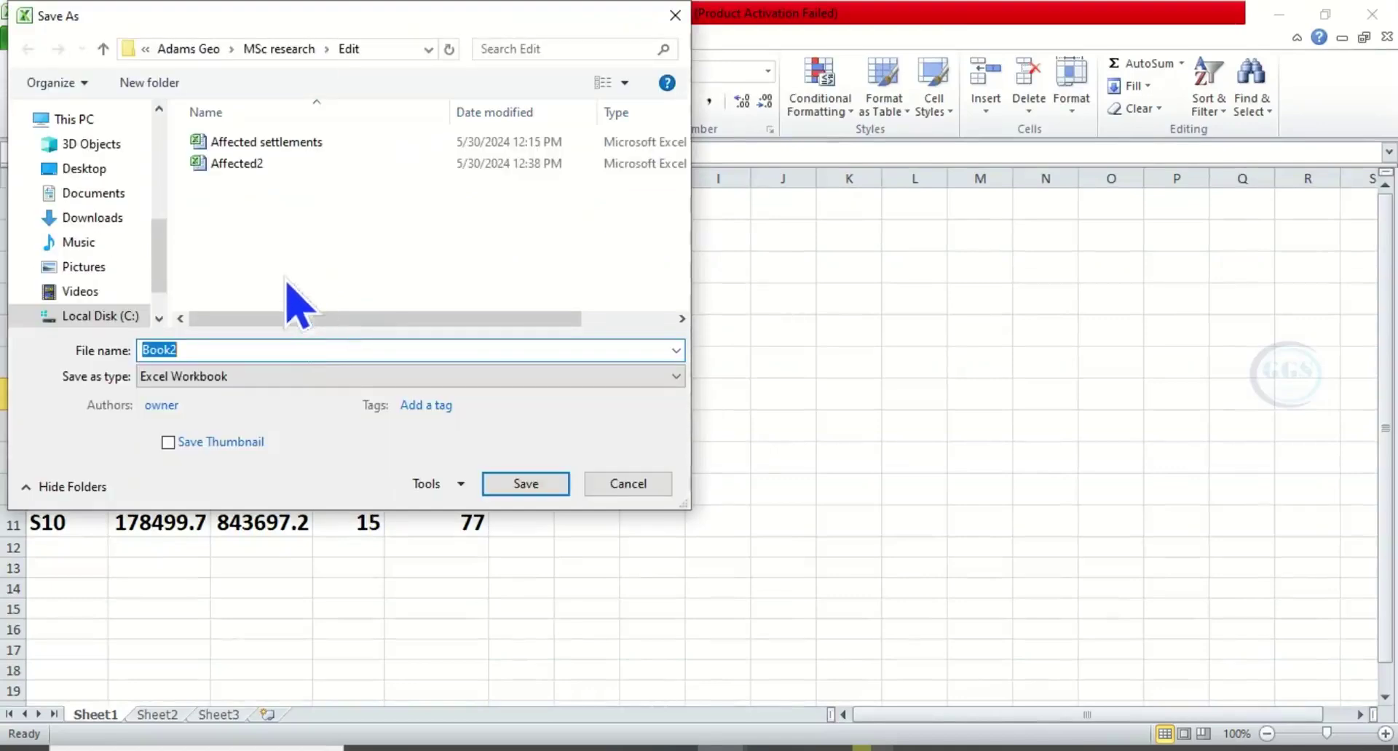
left_click(87, 170)
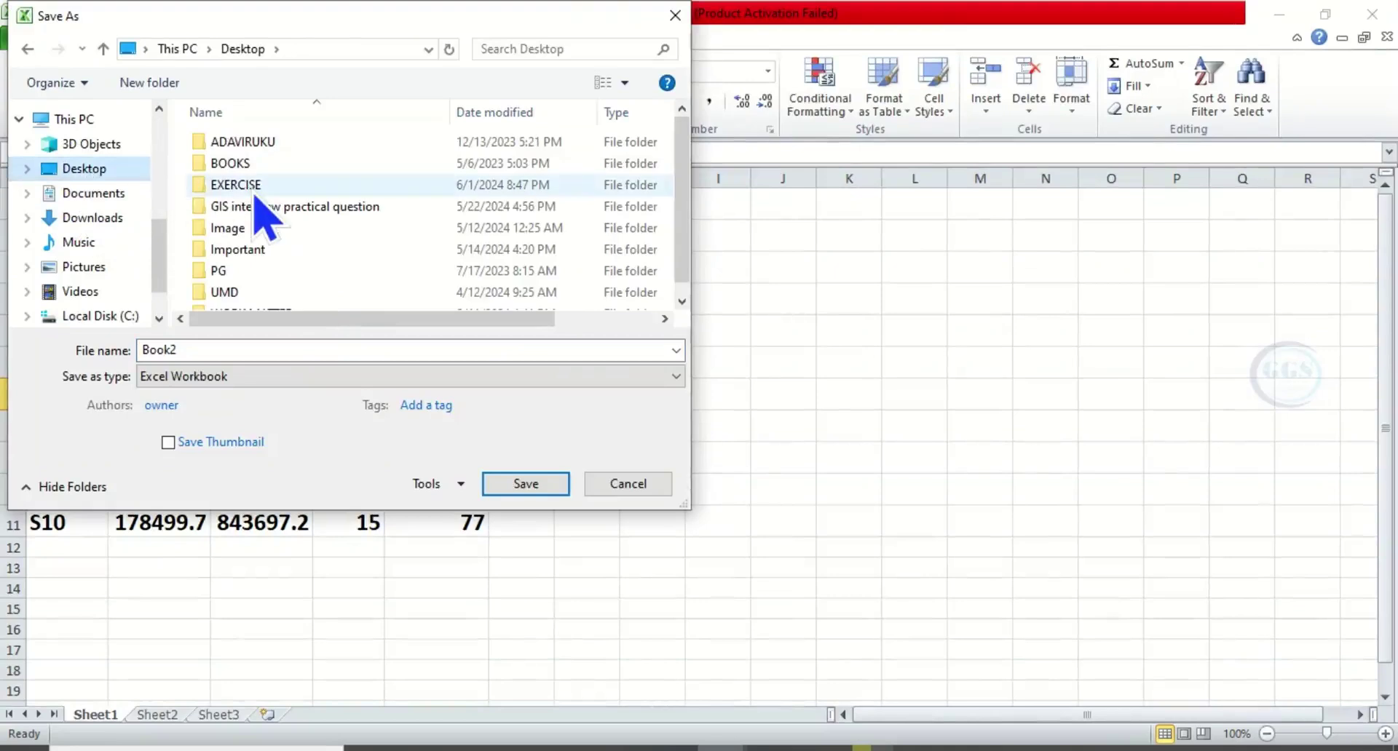
double_click(255, 188)
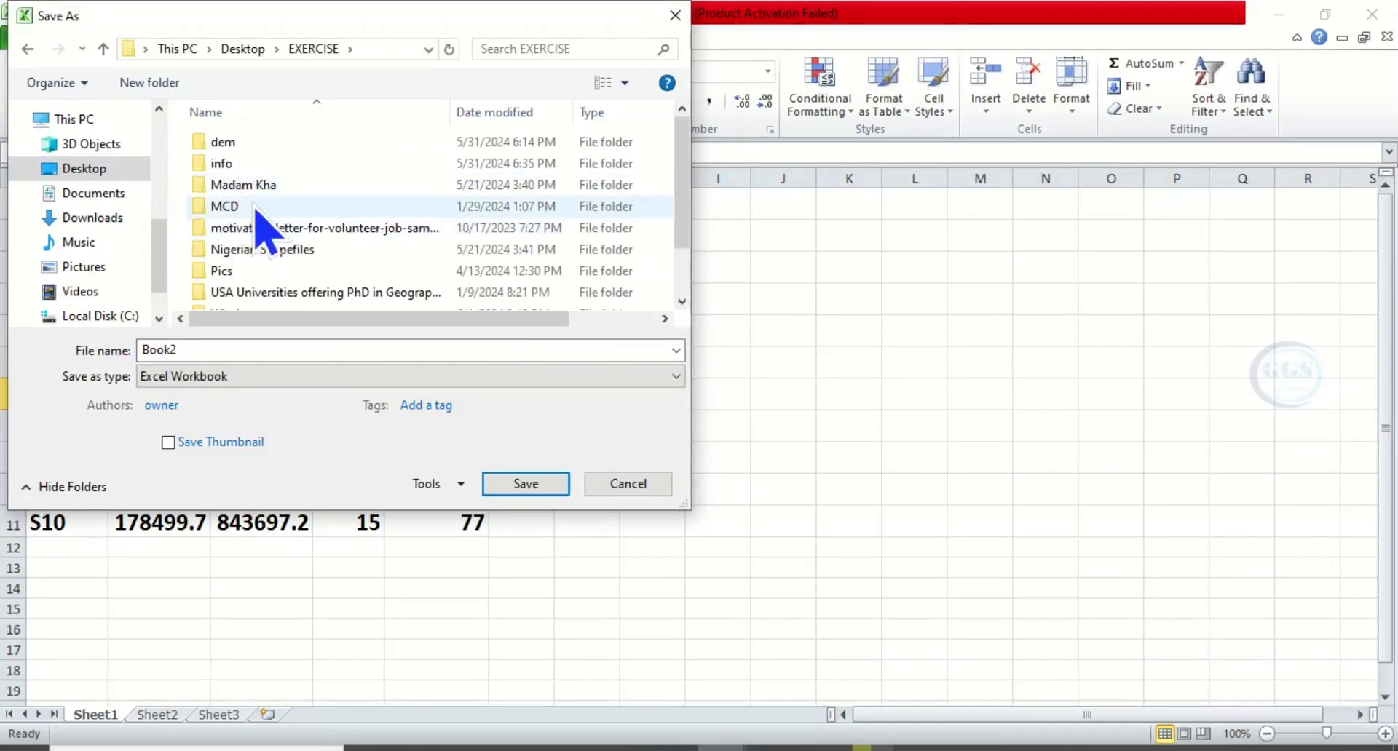
scroll(261, 226, "down", 1)
double_click(252, 261)
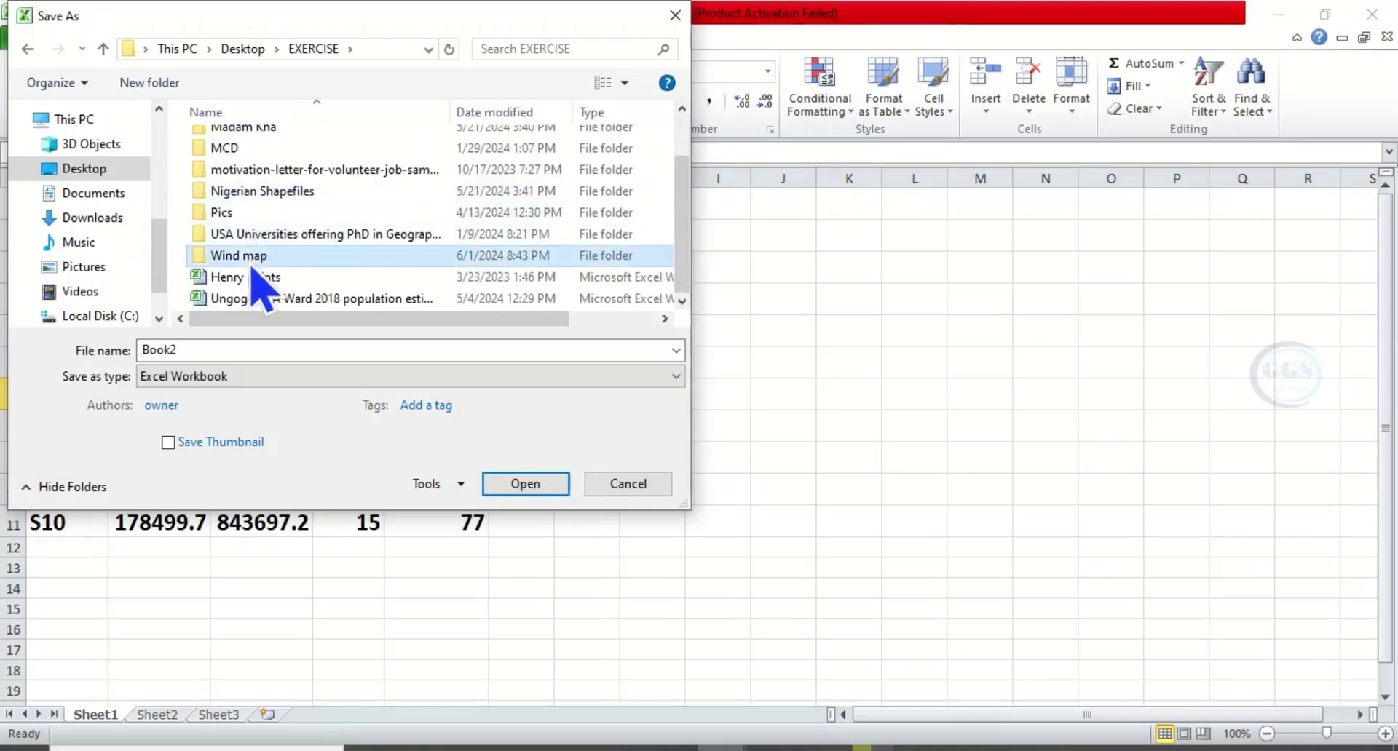
- Save the active sheet as a CSV (Comma delimited) file named Station, keeping that format
left_click(208, 349)
type("Station")
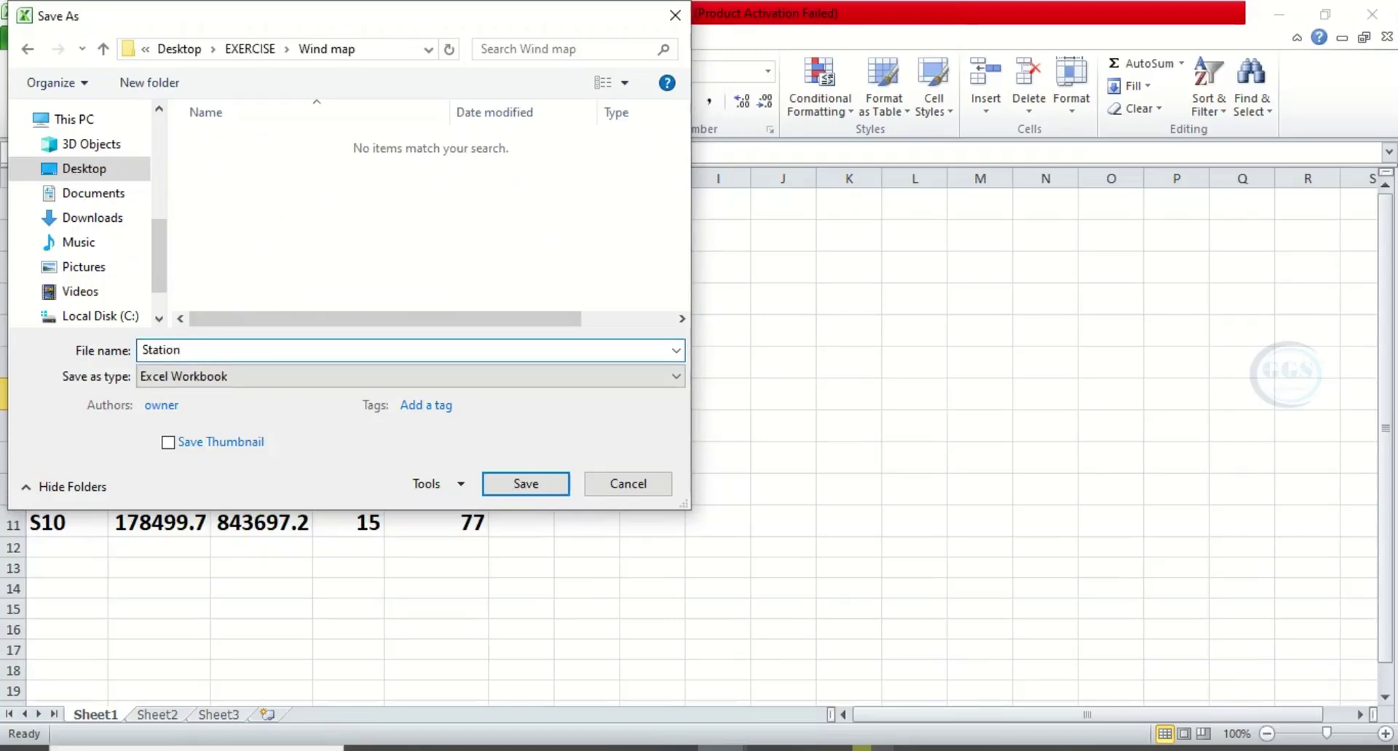
left_click(266, 386)
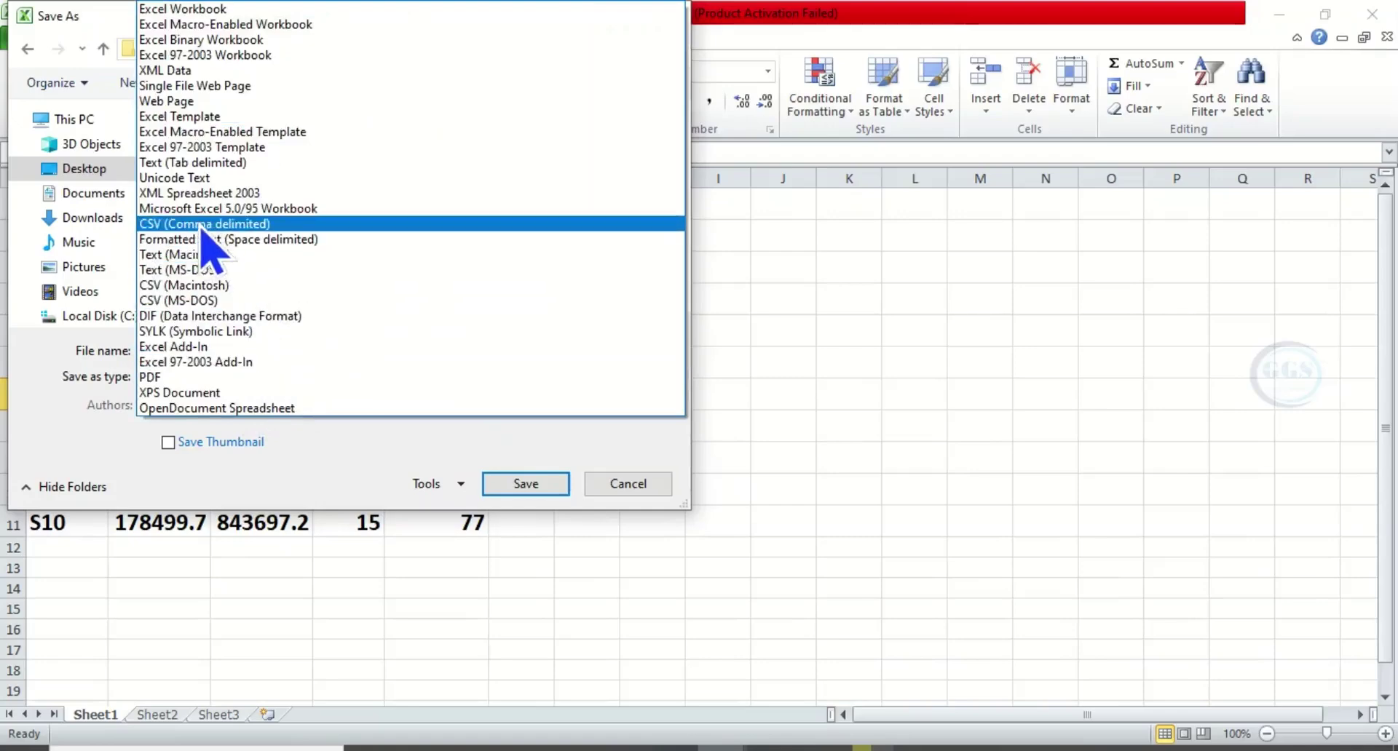
left_click(221, 224)
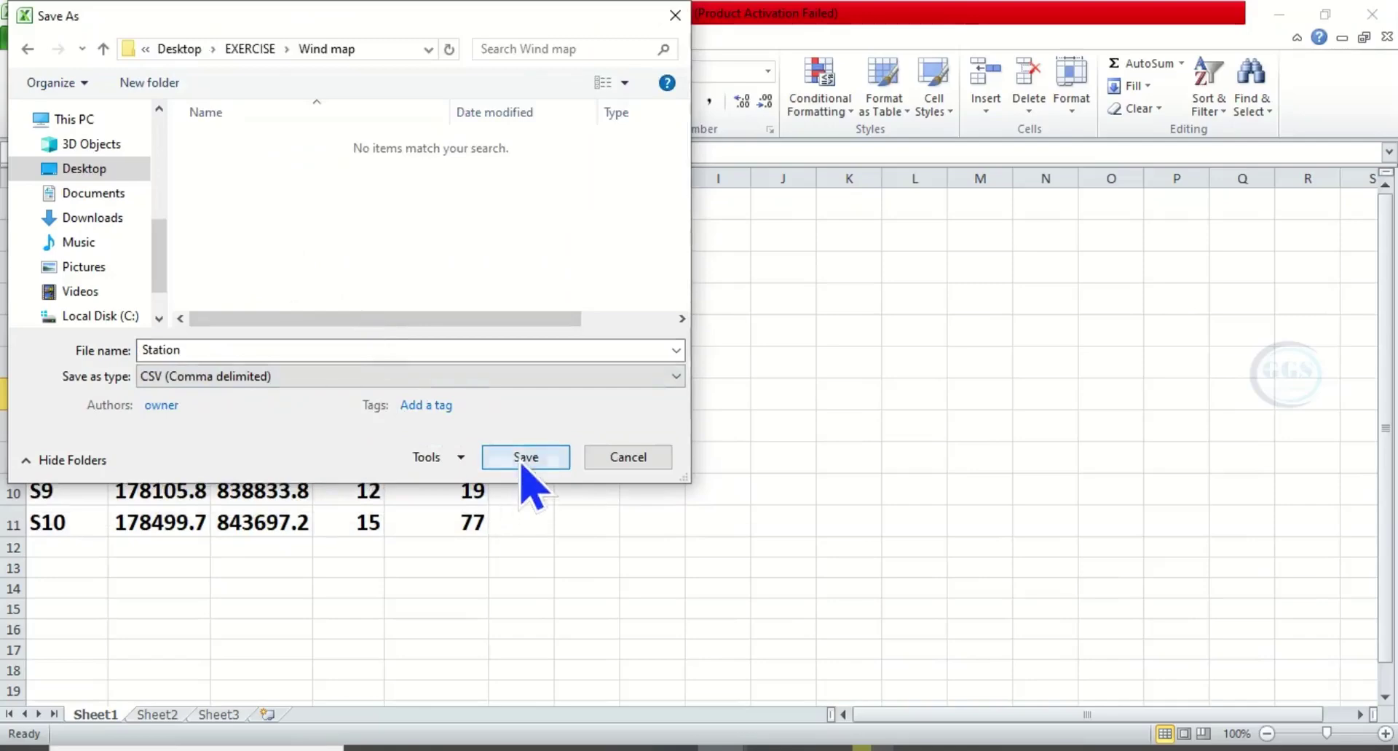
left_click(526, 457)
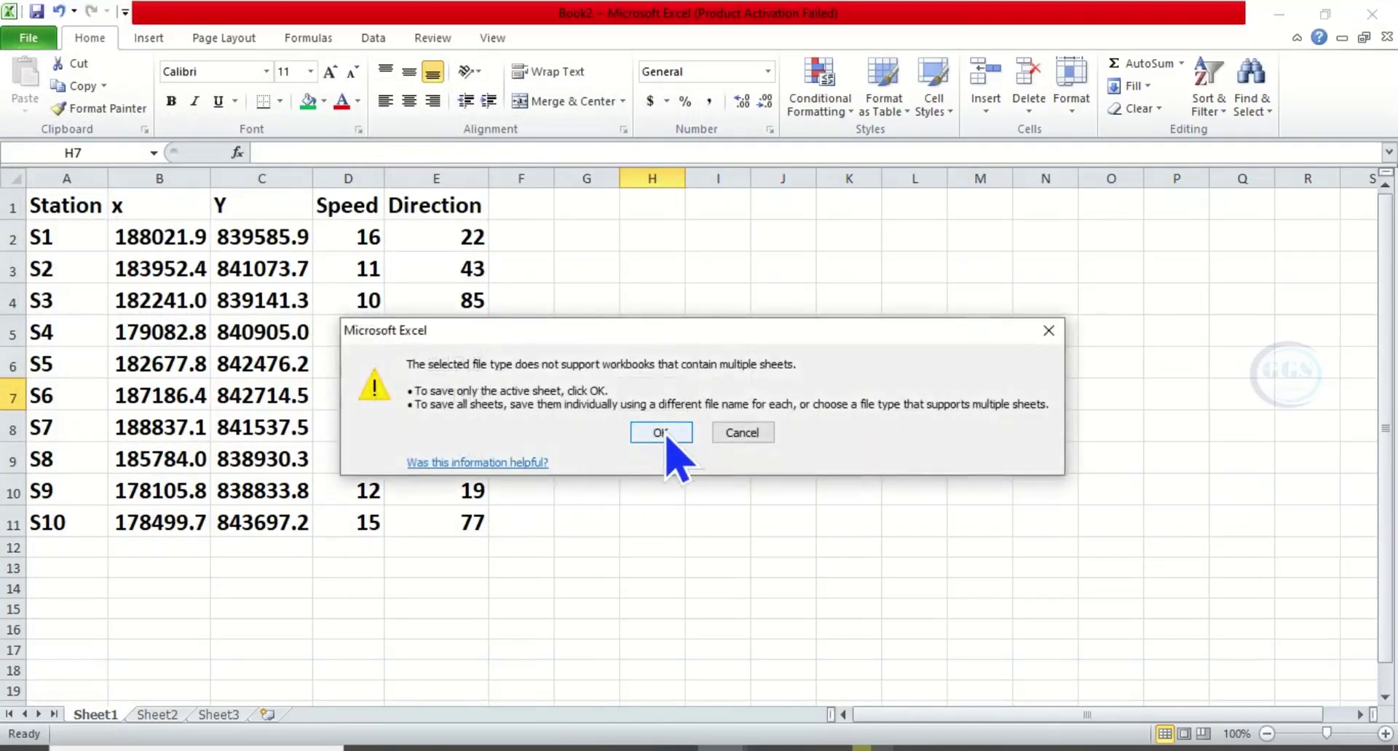
left_click(660, 433)
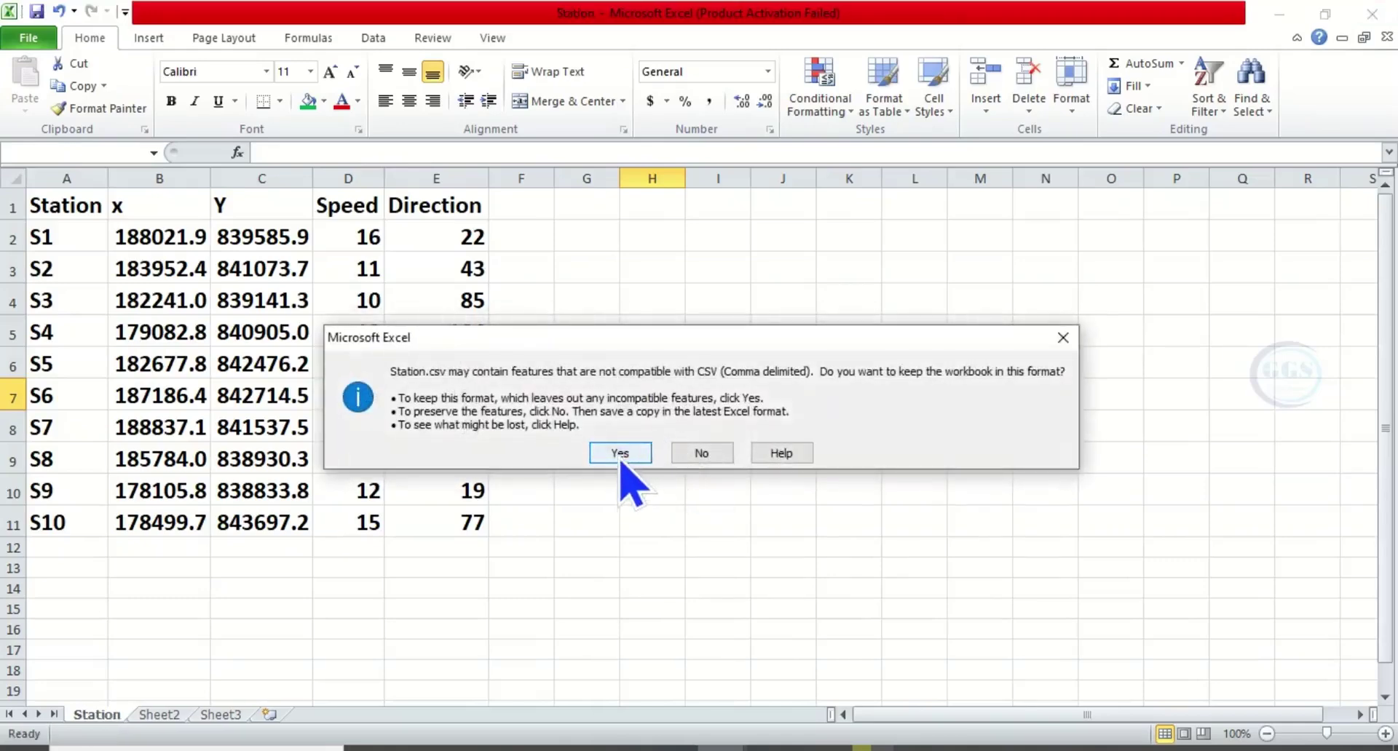
left_click(620, 458)
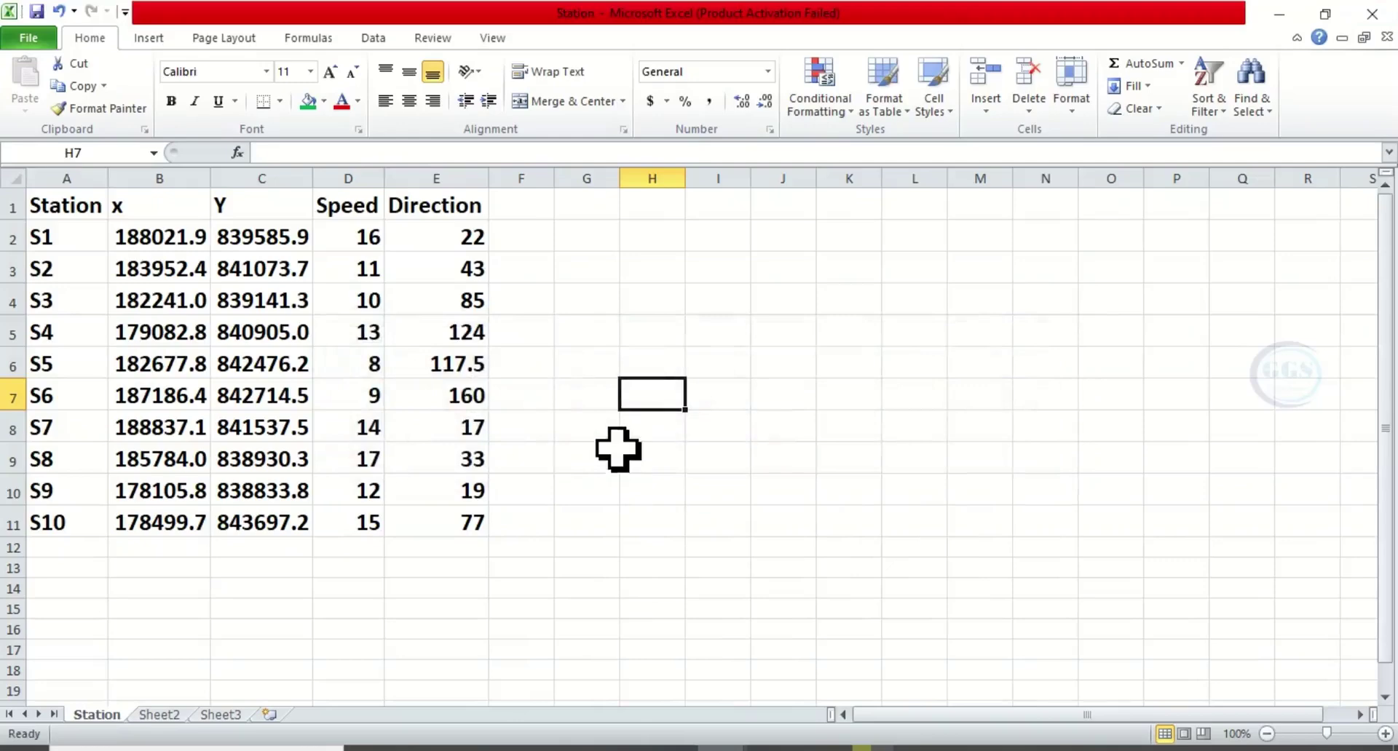
- Minimize the workbook and switch to the untitled ArcMap document
left_click(1281, 23)
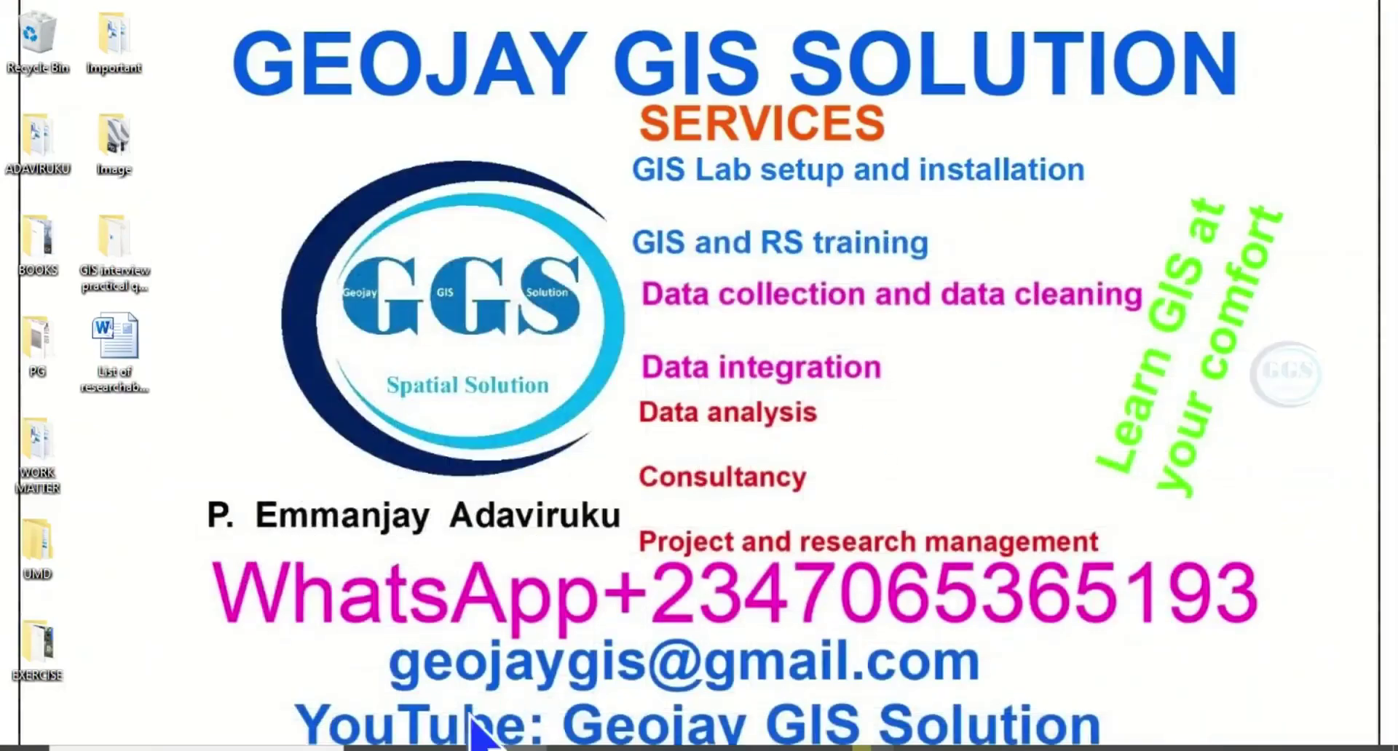
mouse_move(568, 746)
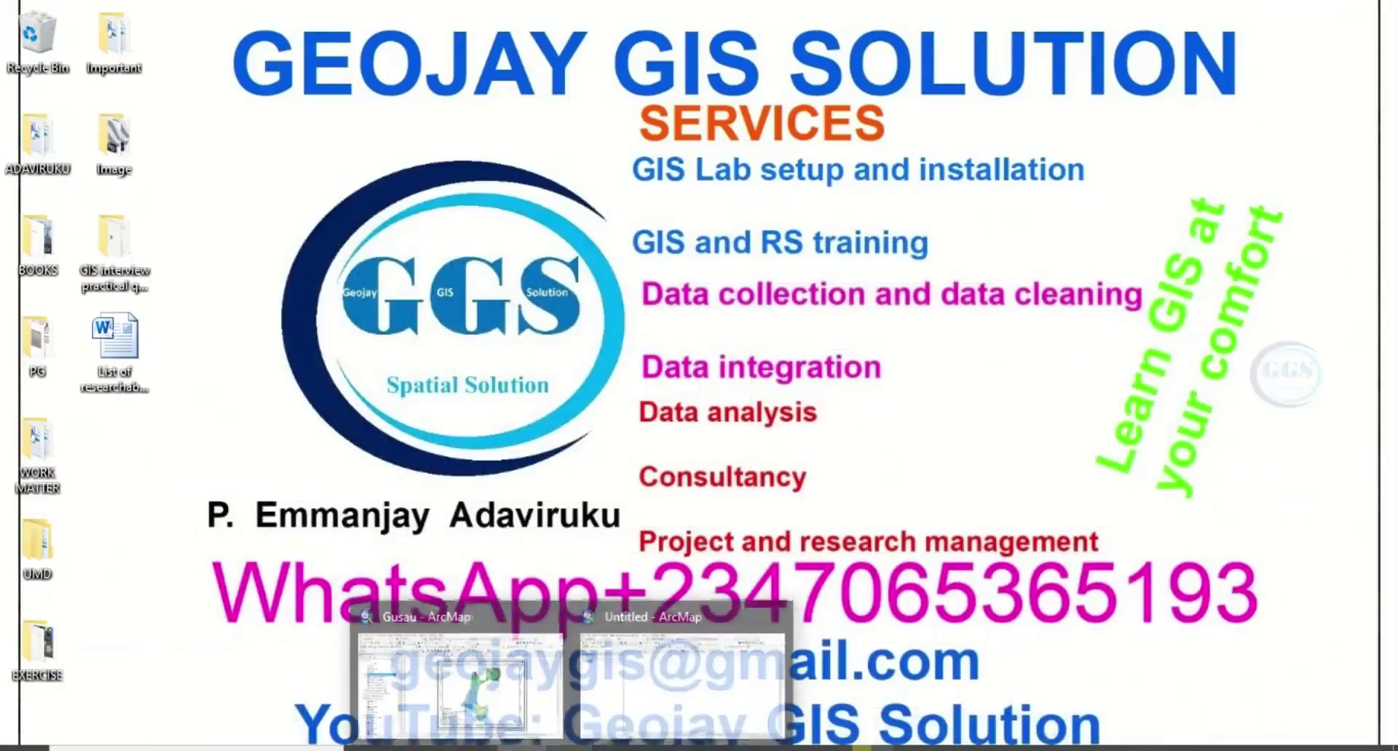
left_click(658, 690)
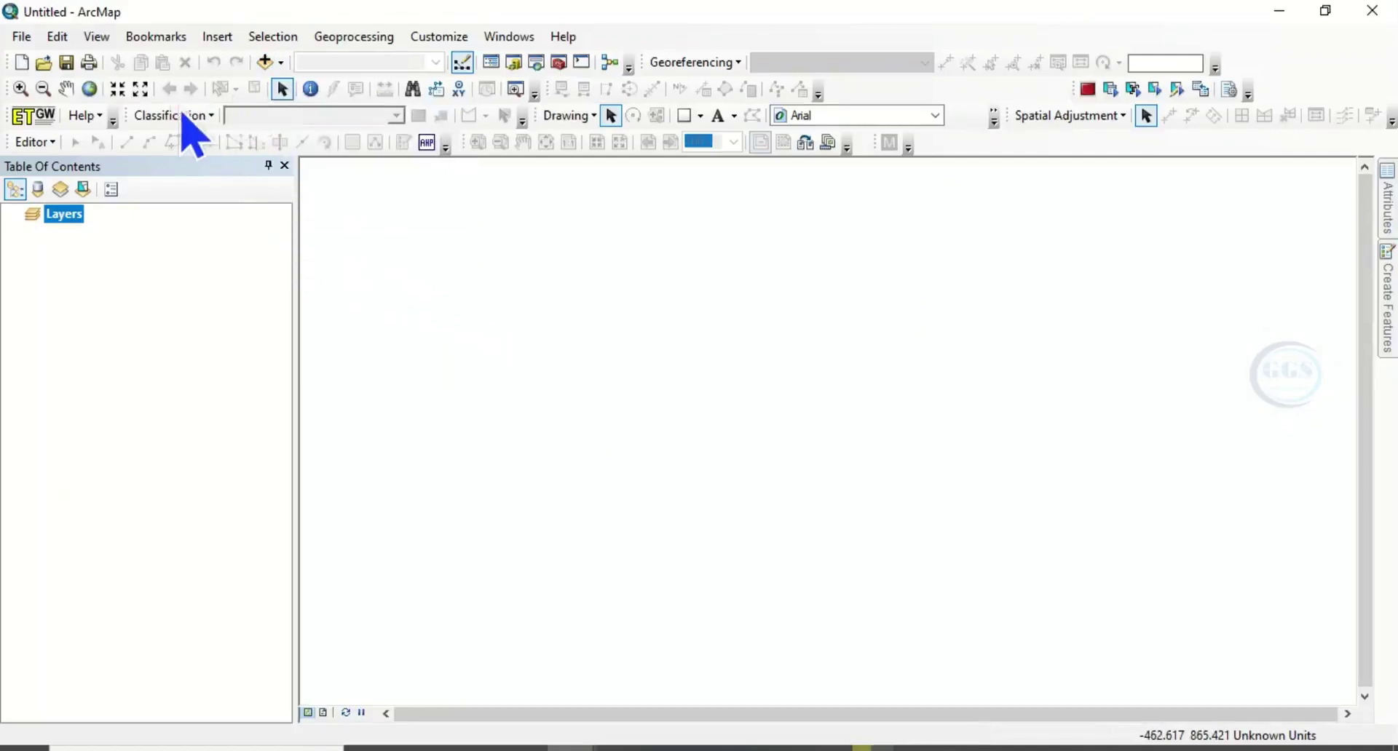
- Start adding XY data to the map with Station.csv from the Wind map folder as the source table
left_click(25, 39)
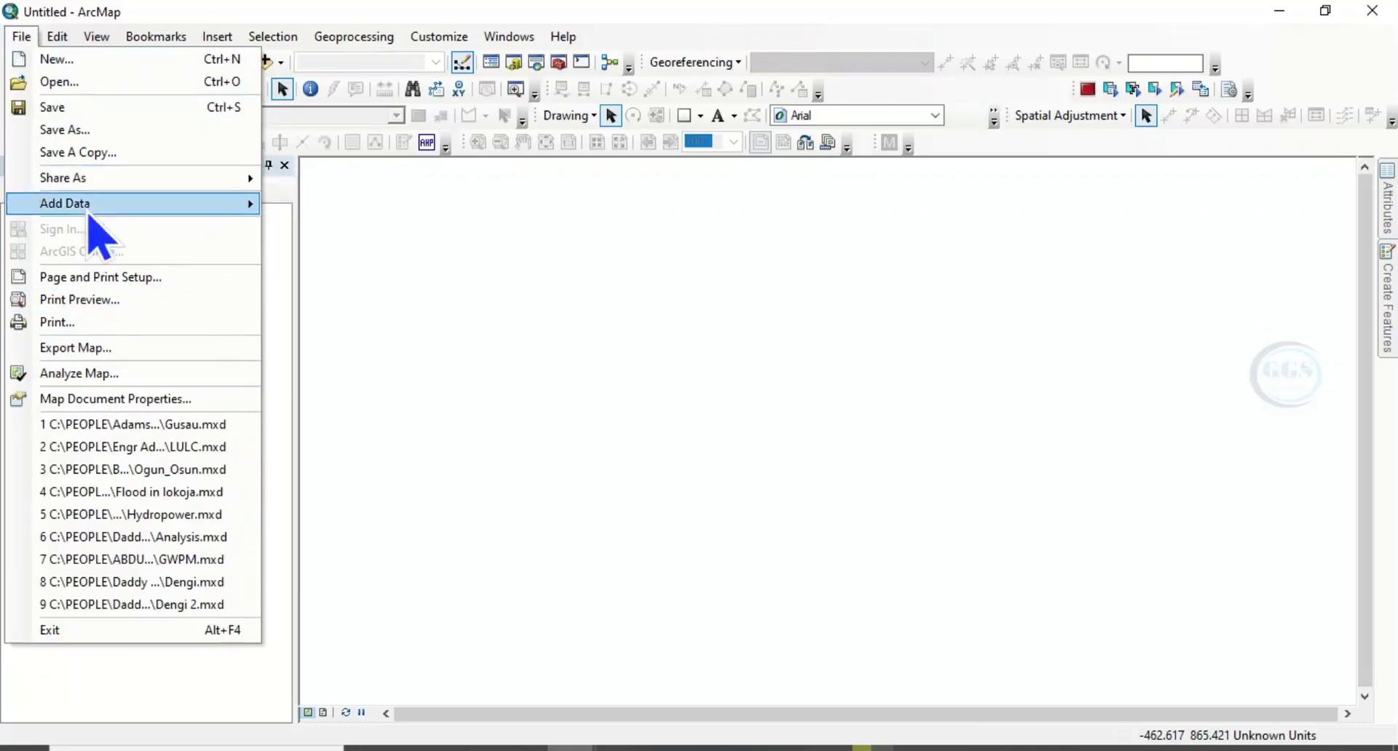
mouse_move(89, 215)
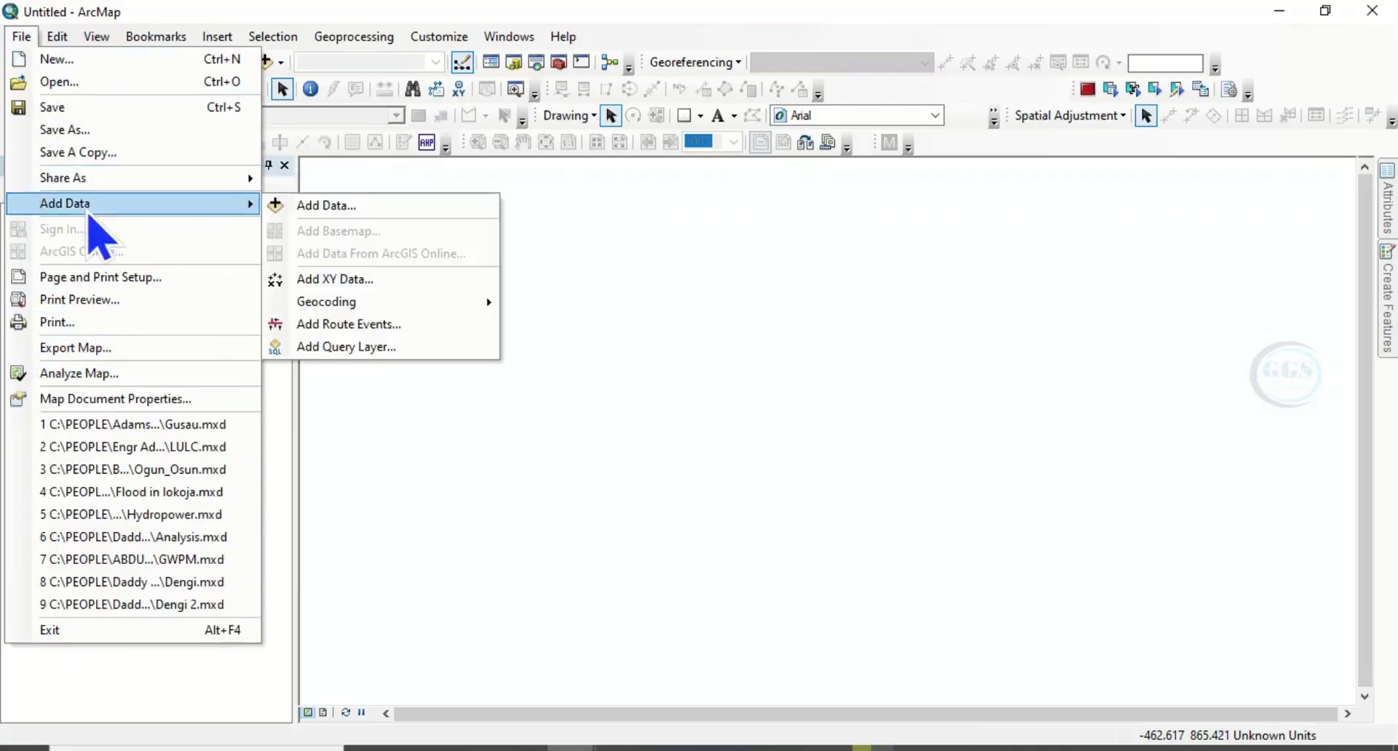
left_click(355, 283)
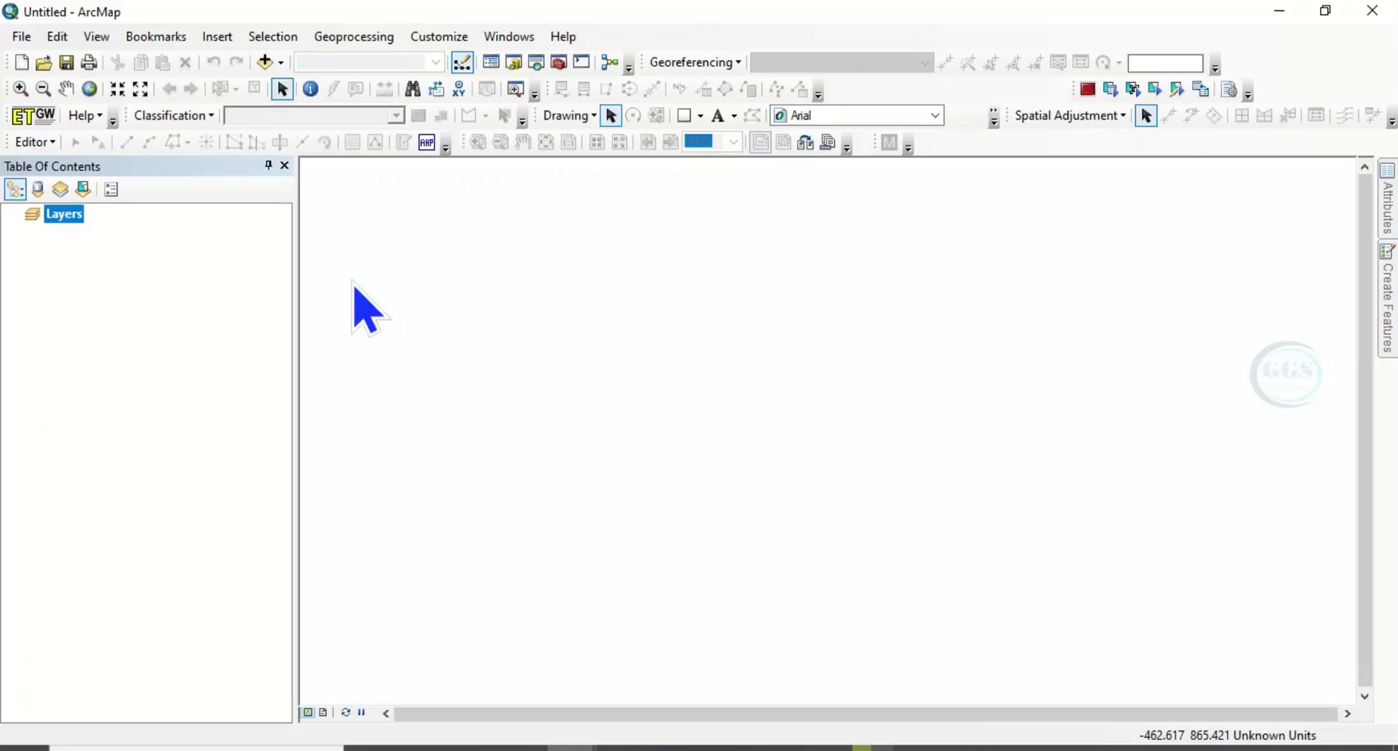
left_click(852, 199)
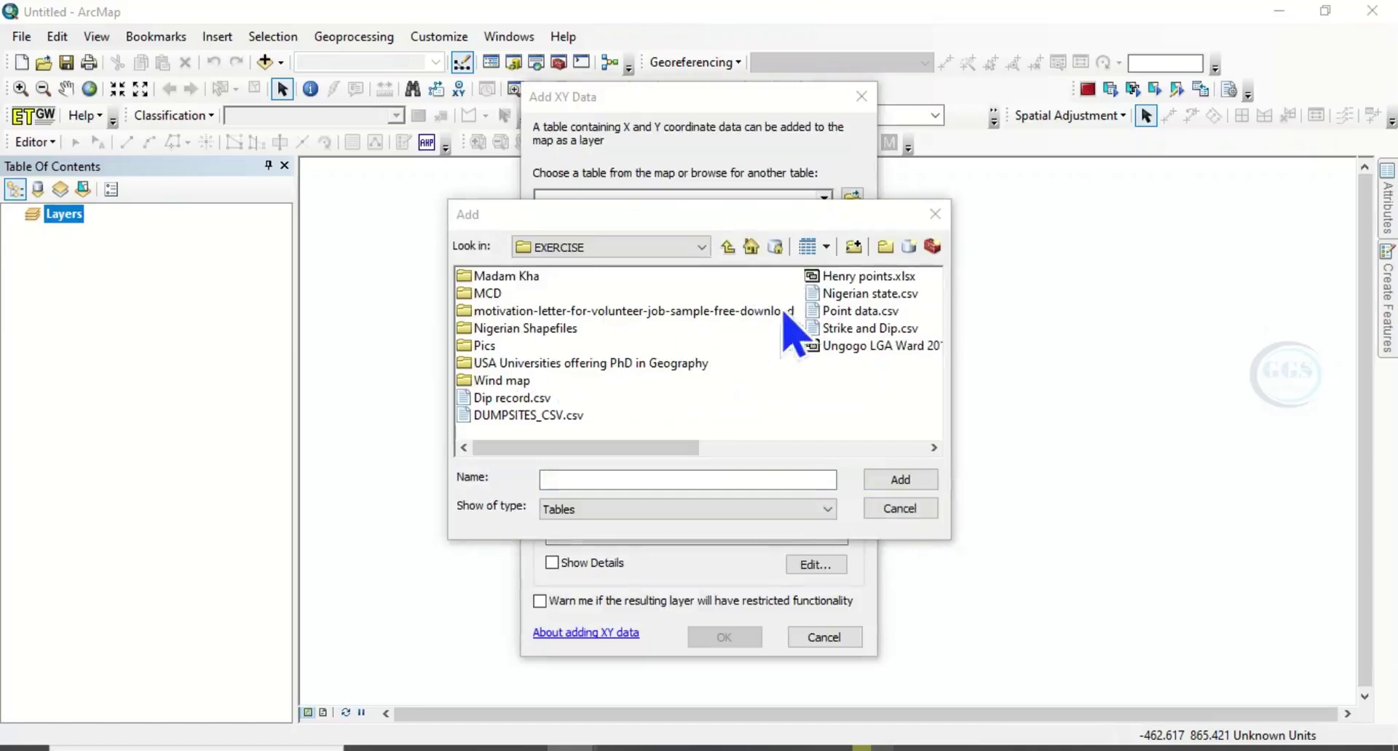
double_click(510, 381)
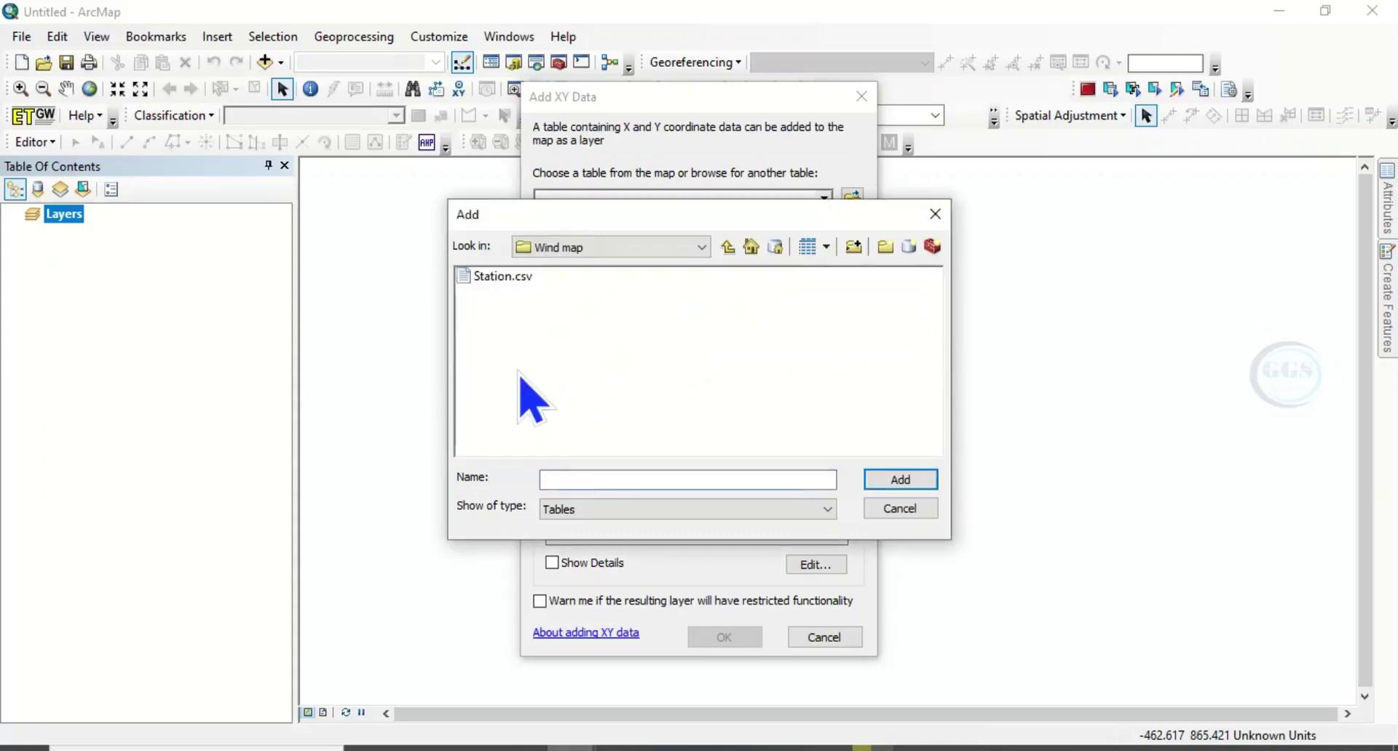
left_click(509, 276)
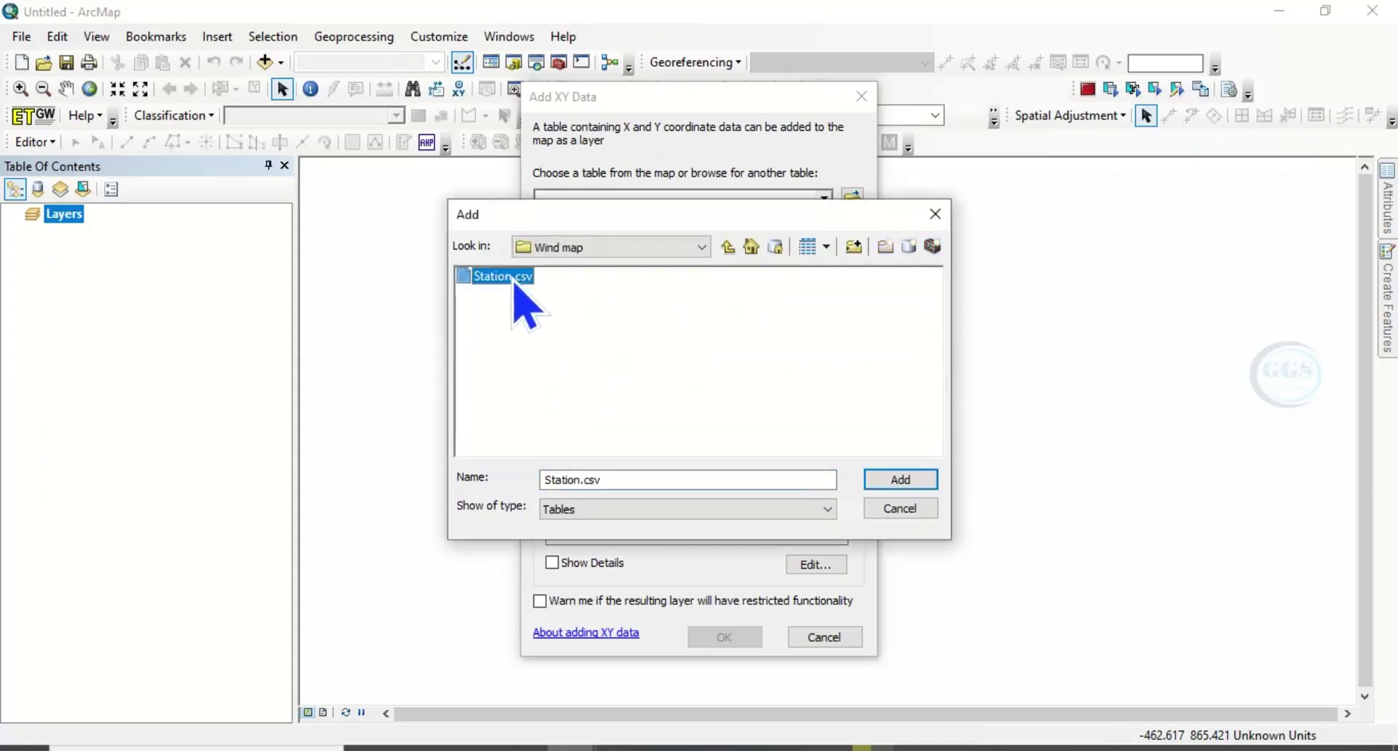
left_click(901, 486)
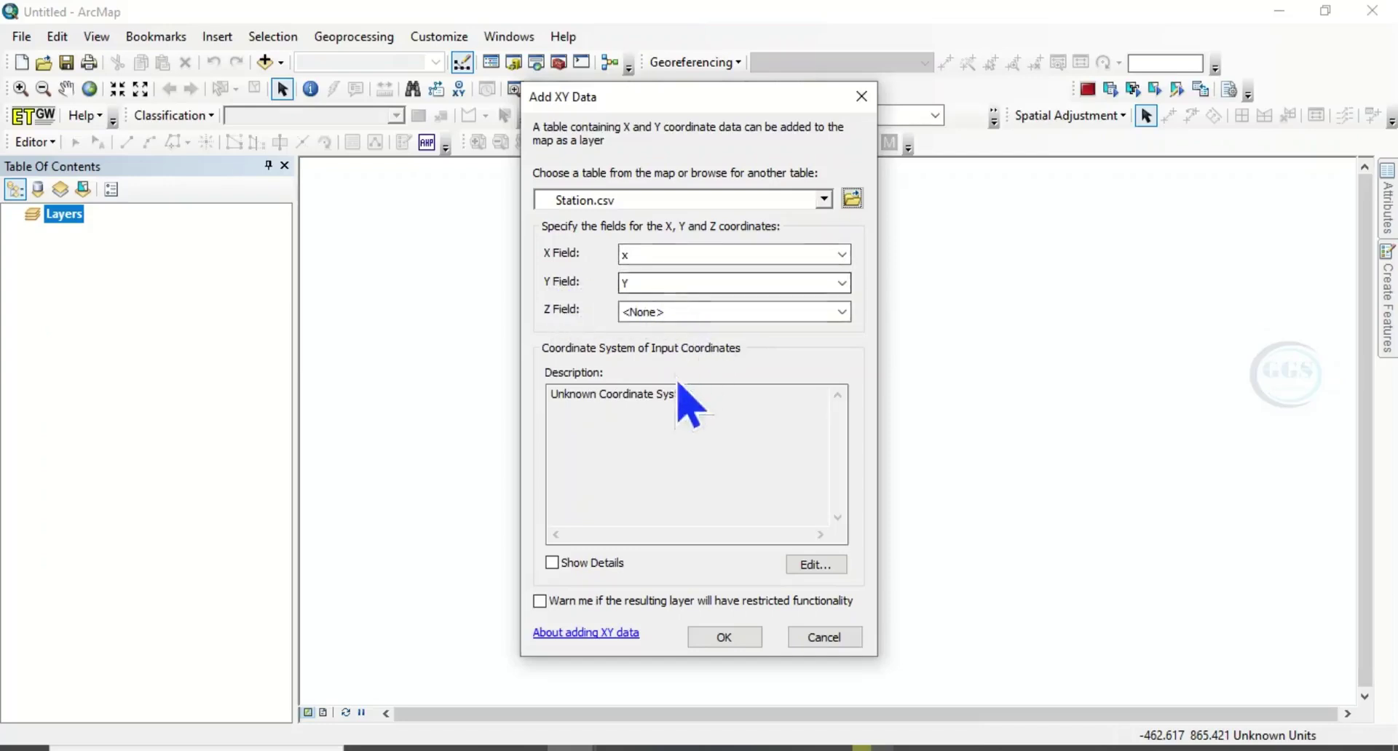
- Set the input coordinates to the World geographic coordinate system WGS 1984 and add the station points as a layer
left_click(813, 574)
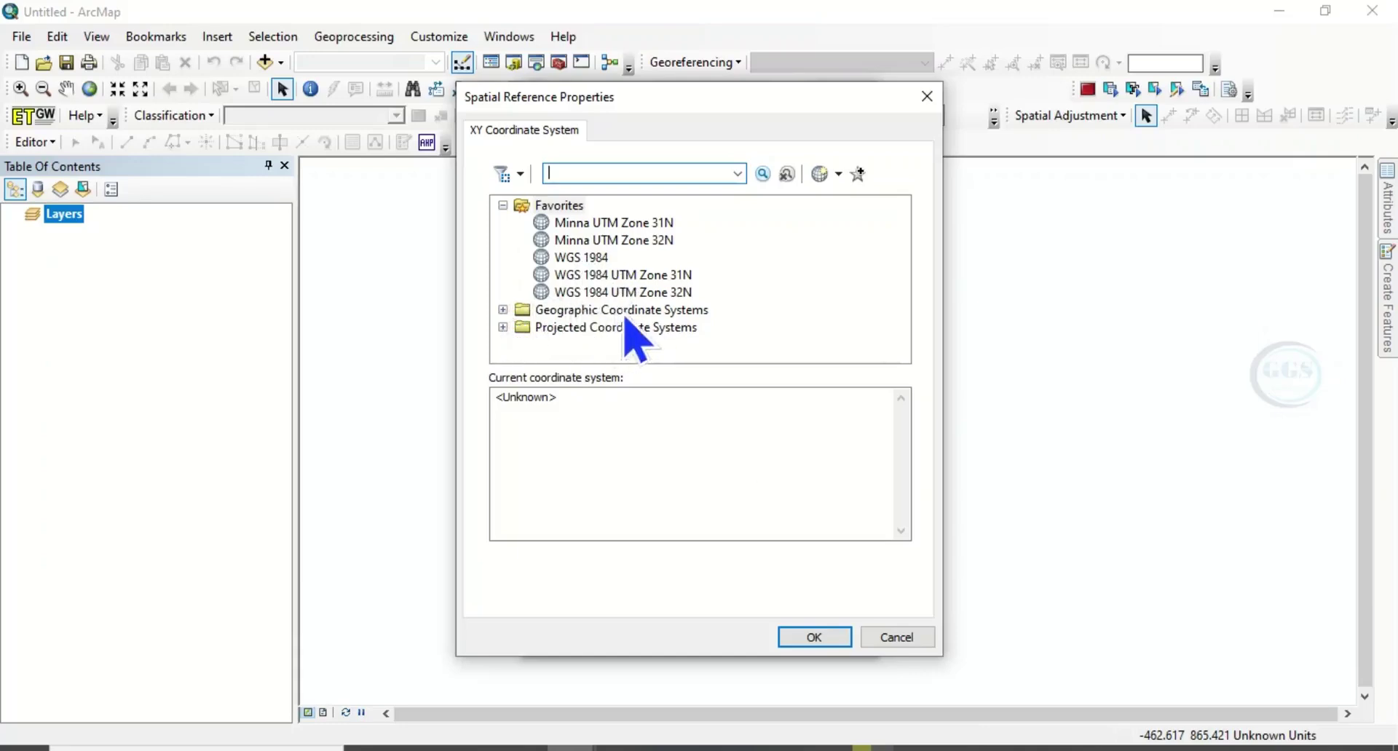
left_click(503, 309)
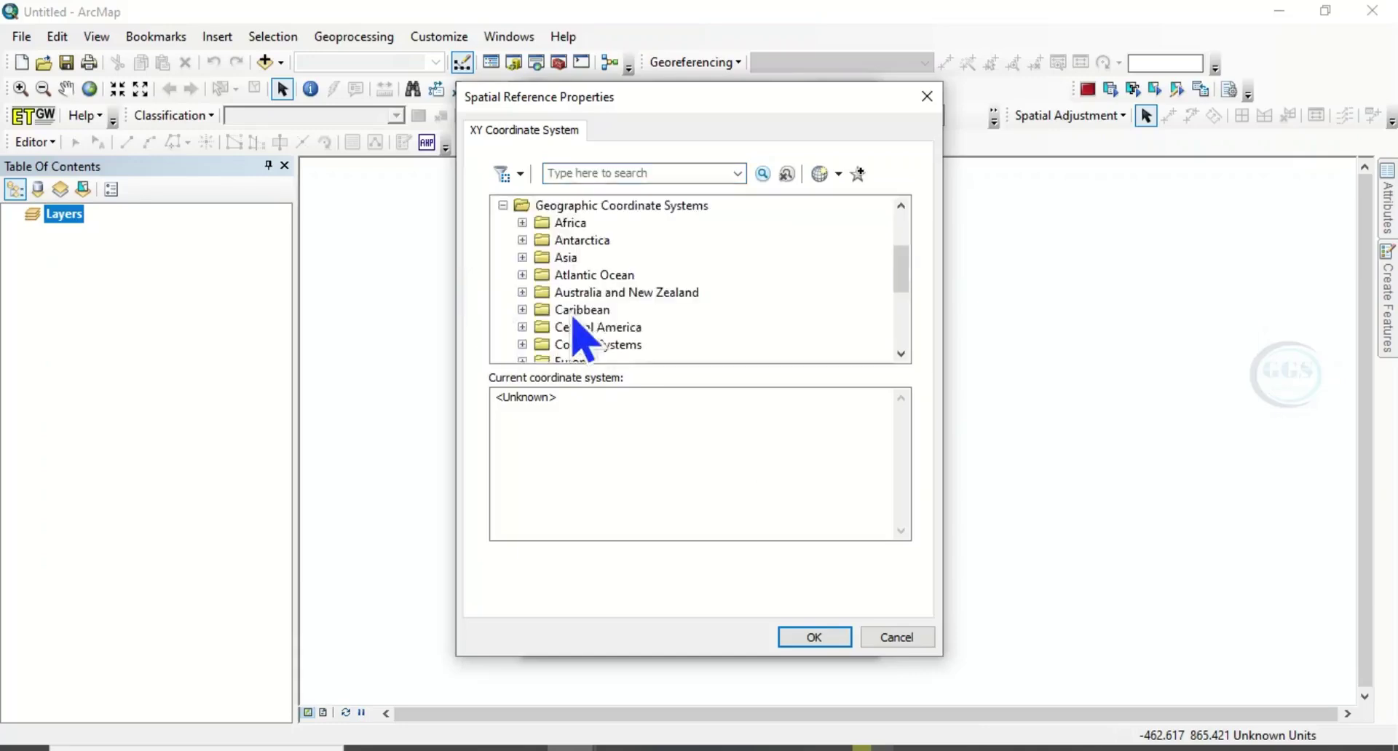
scroll(578, 328, "down", 3)
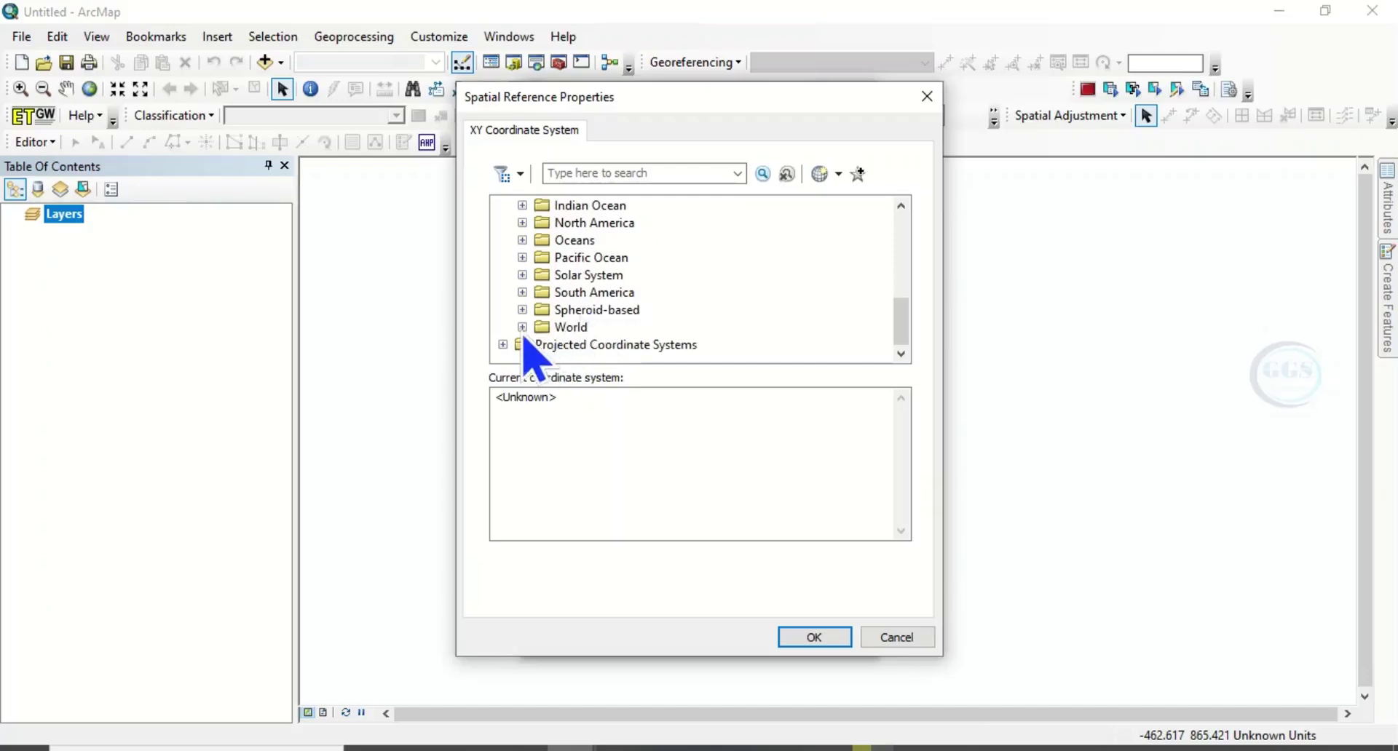
left_click(522, 328)
scroll(594, 342, "down", 8)
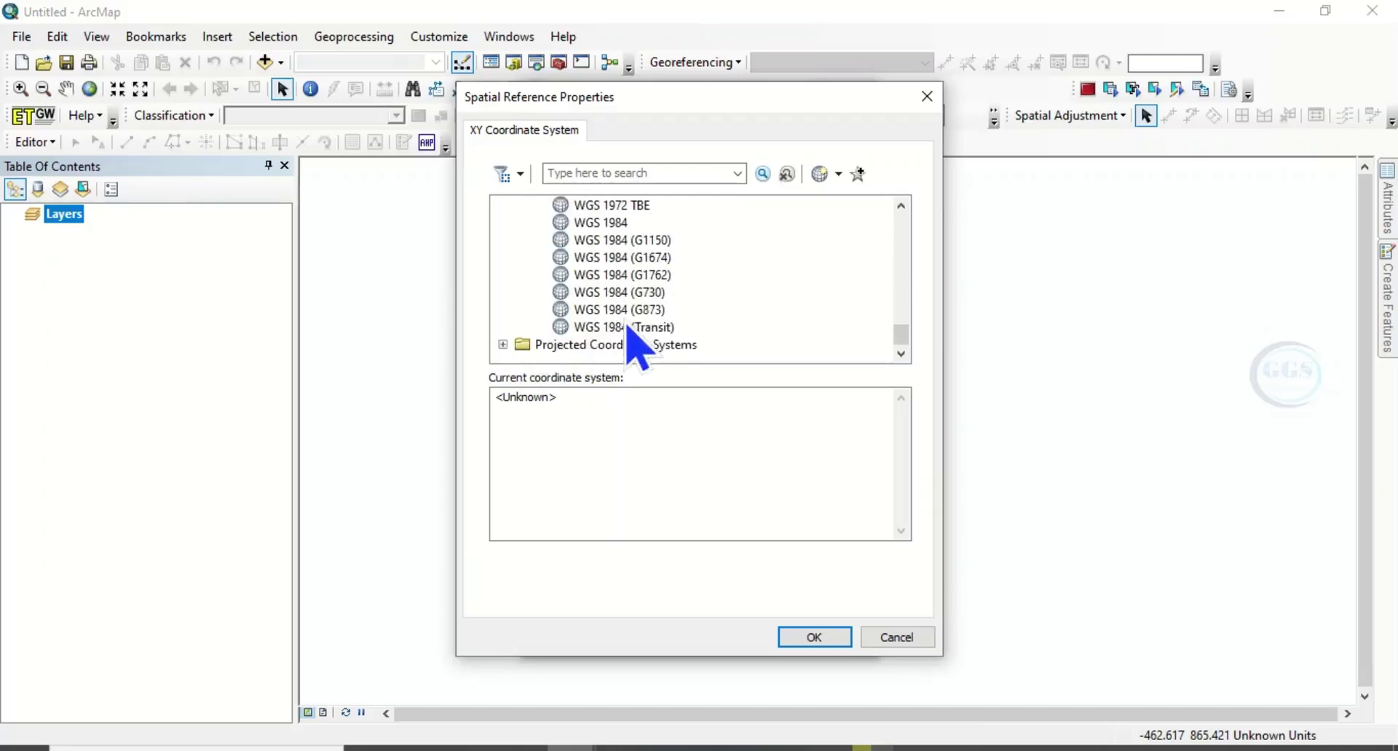
left_click(607, 223)
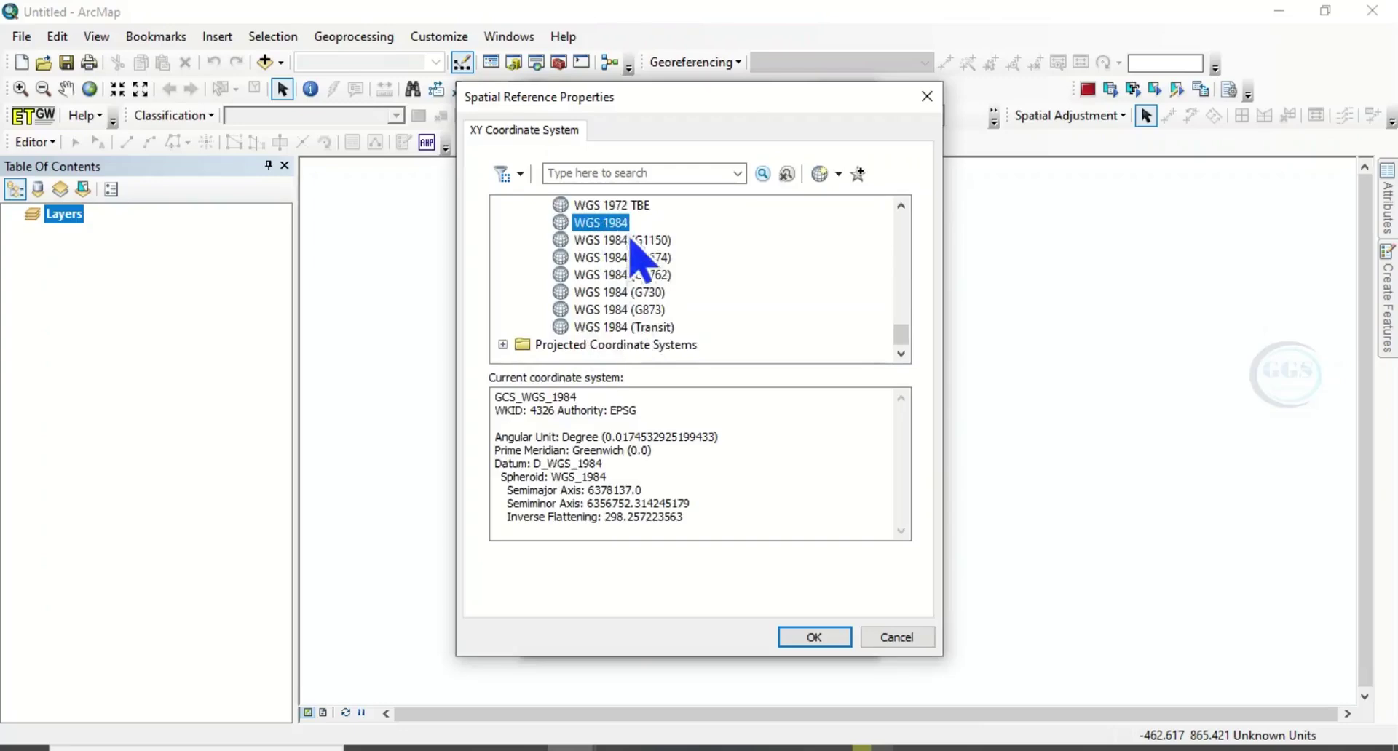
left_click(810, 639)
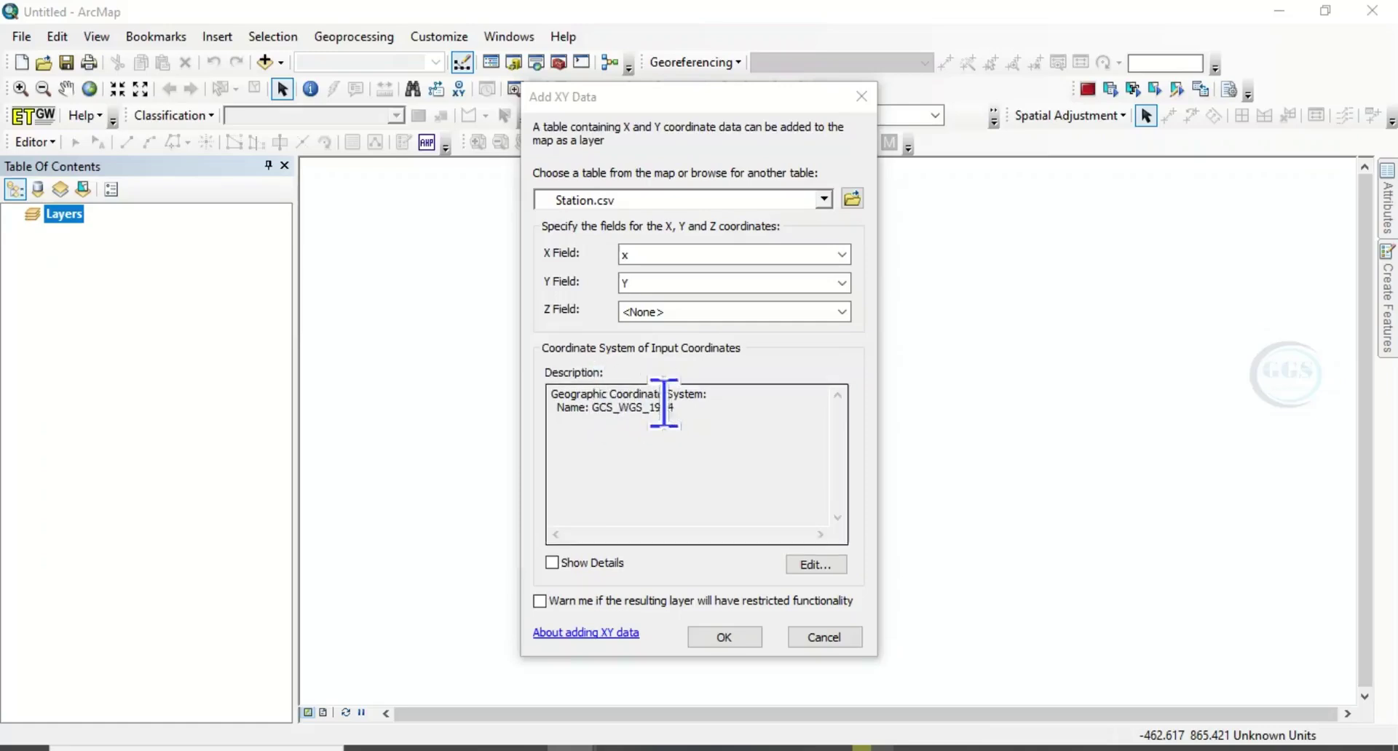
left_click(725, 637)
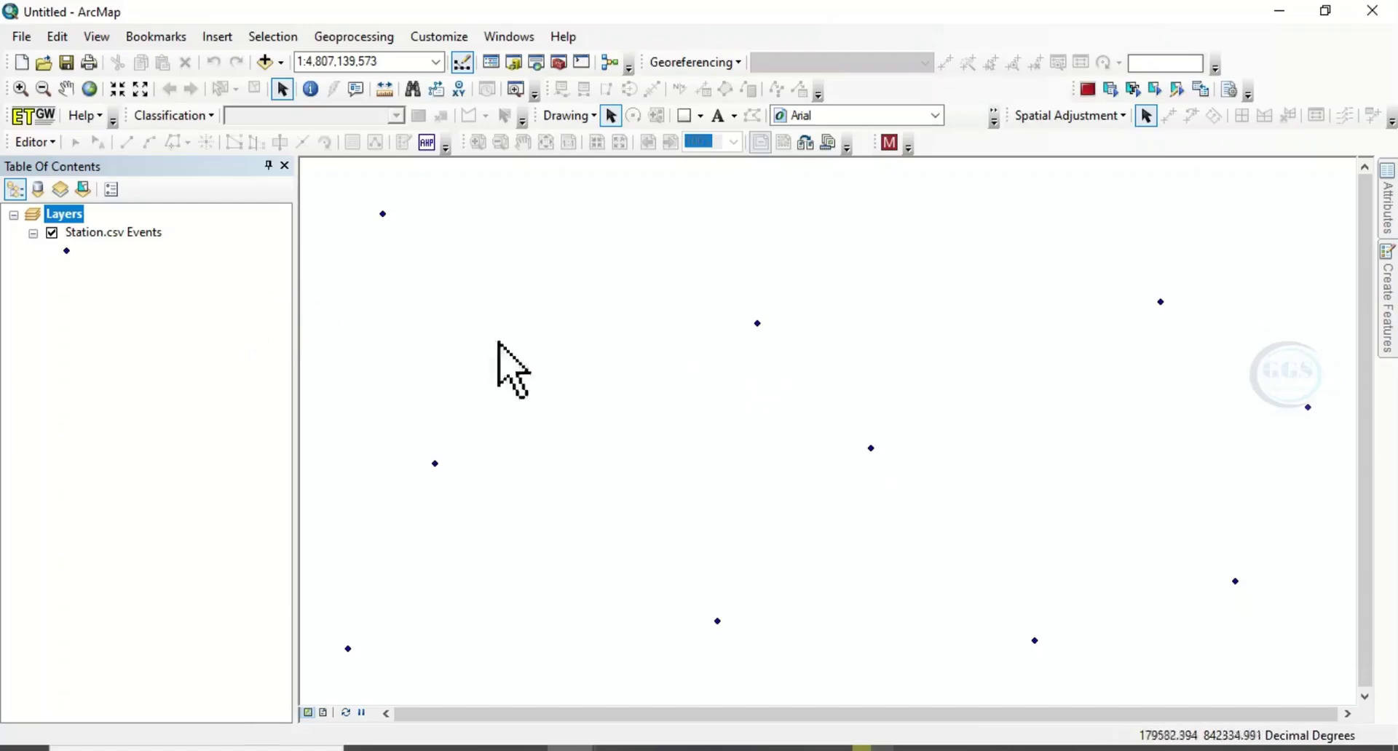
- Examine the attribute table of the Station.csv Events layer, including its Speed and Direction fields, and close it
left_click(115, 231)
right_click(119, 234)
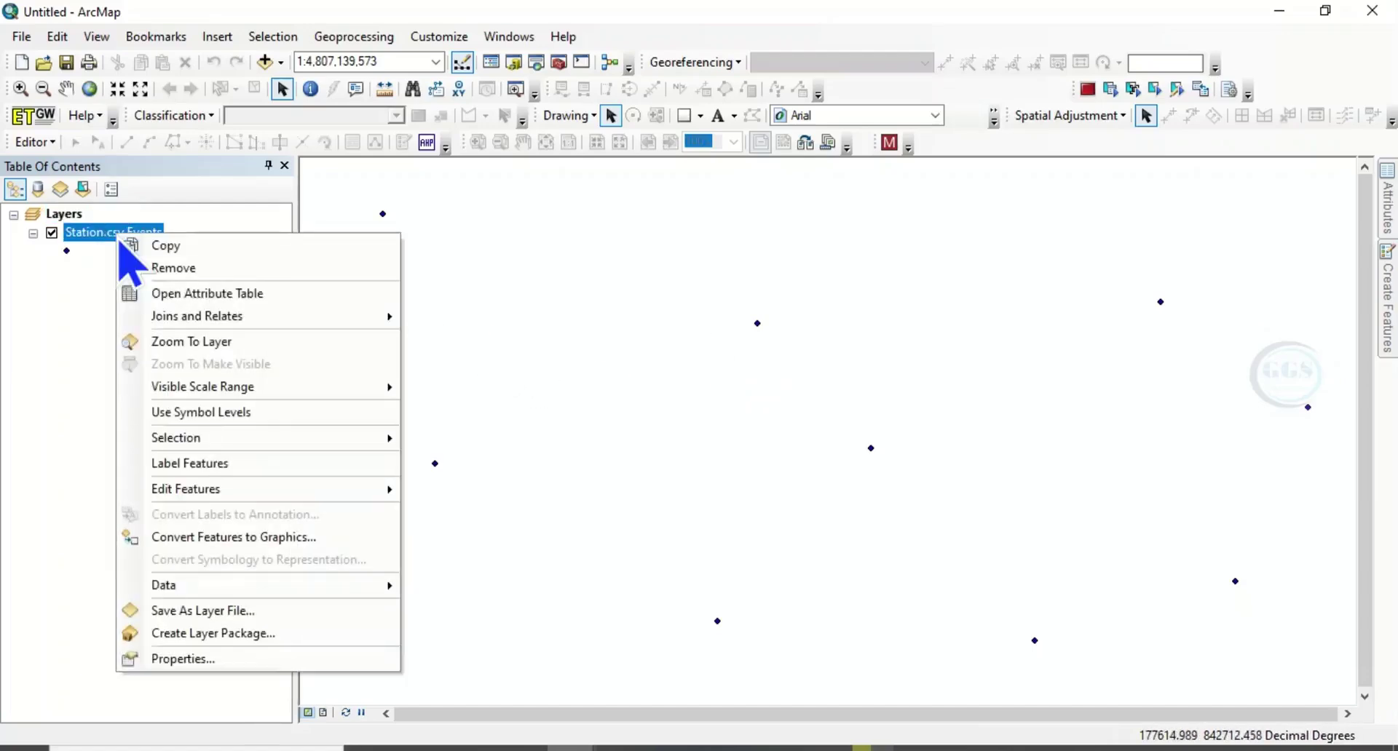
left_click(200, 295)
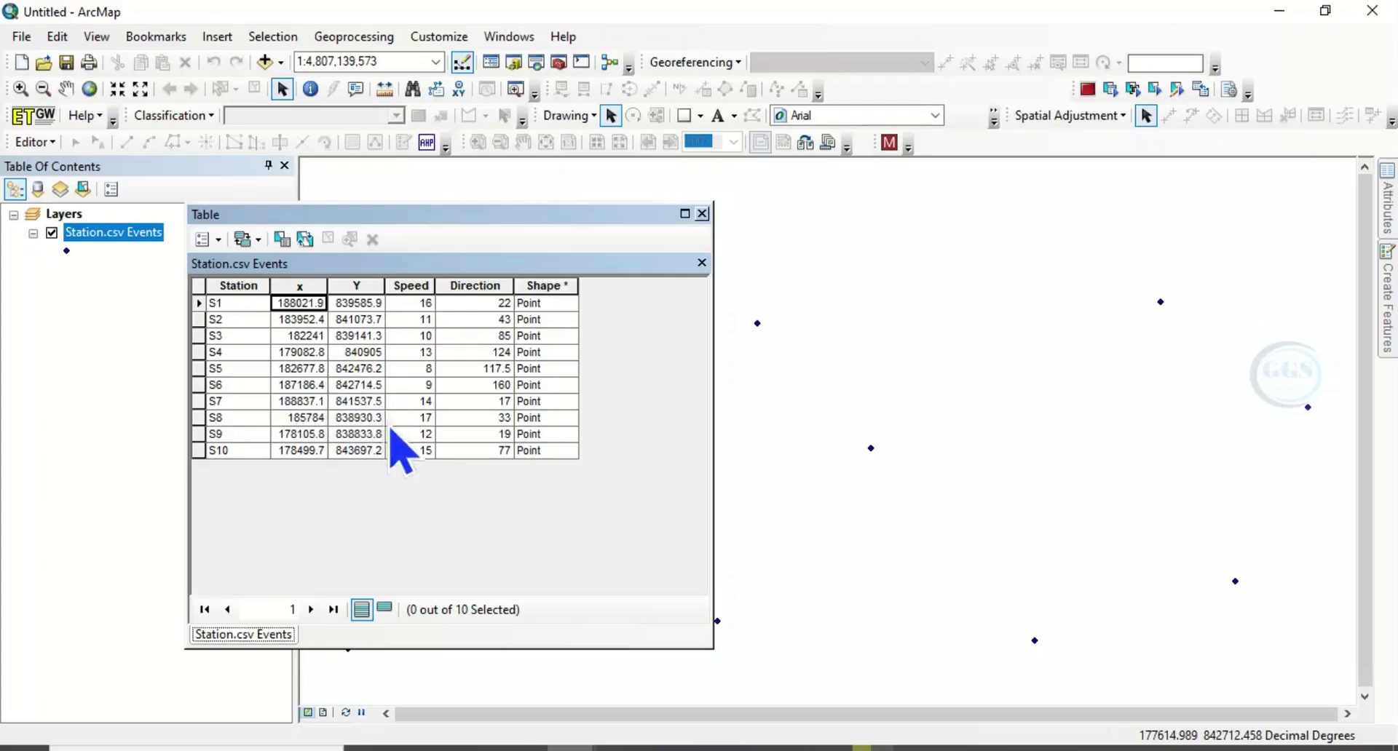
left_click(702, 213)
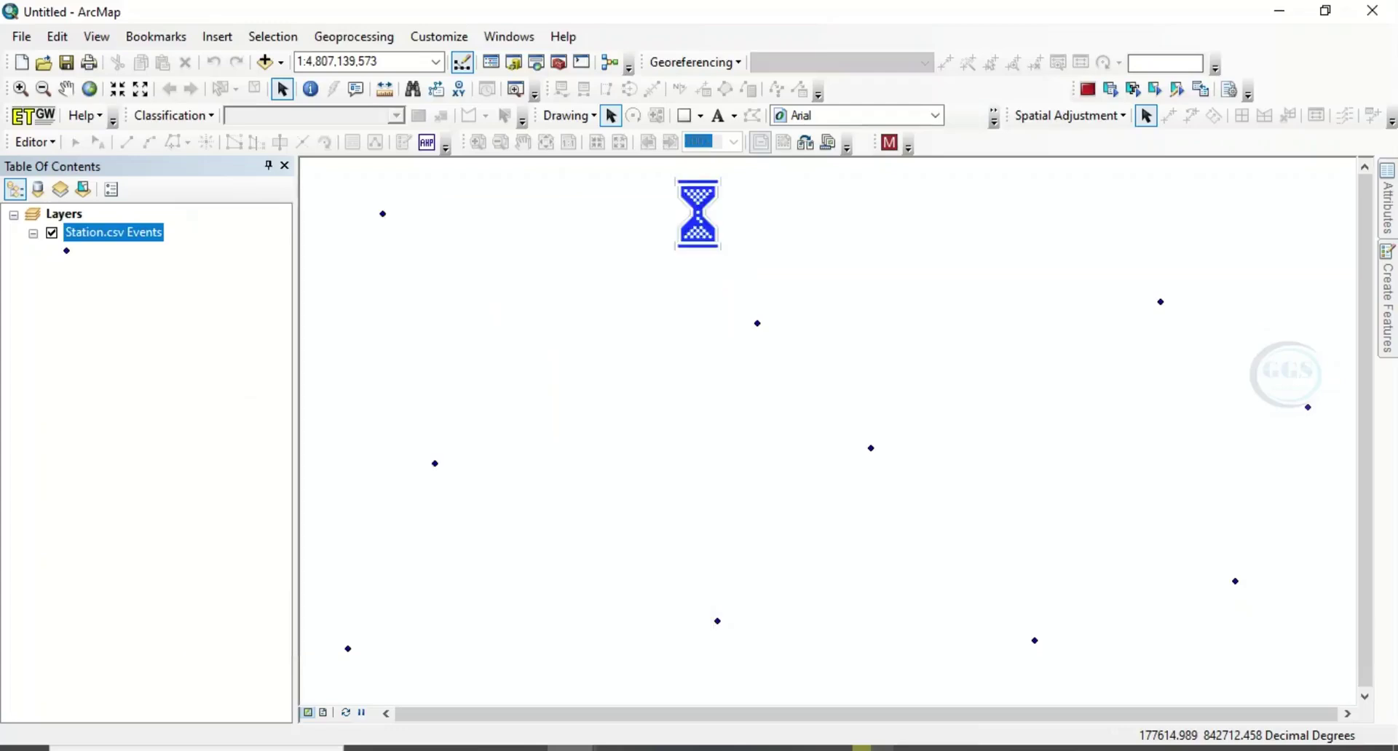
- Start exporting all features of the Station.csv Events layer and choose Desktop\EXERCISE\Wind map as the output folder
right_click(110, 239)
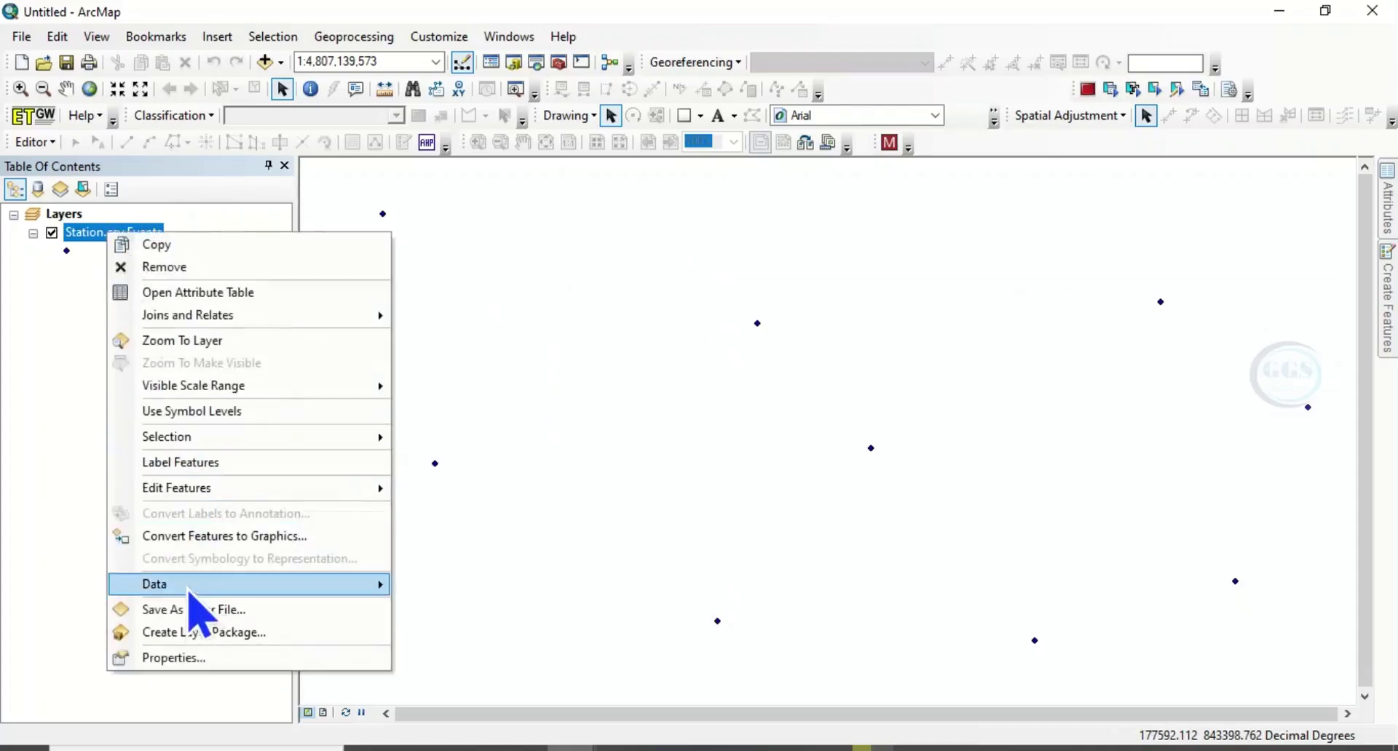
mouse_move(189, 594)
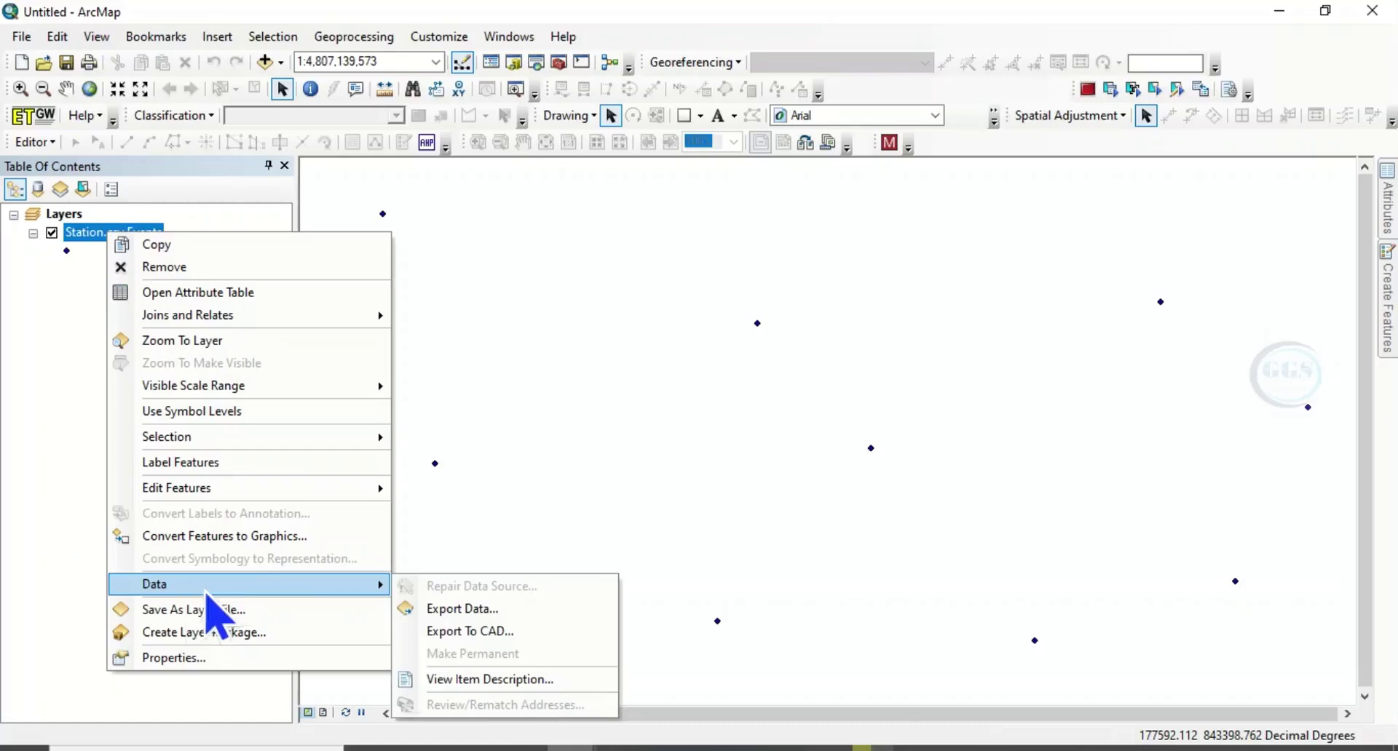
left_click(459, 610)
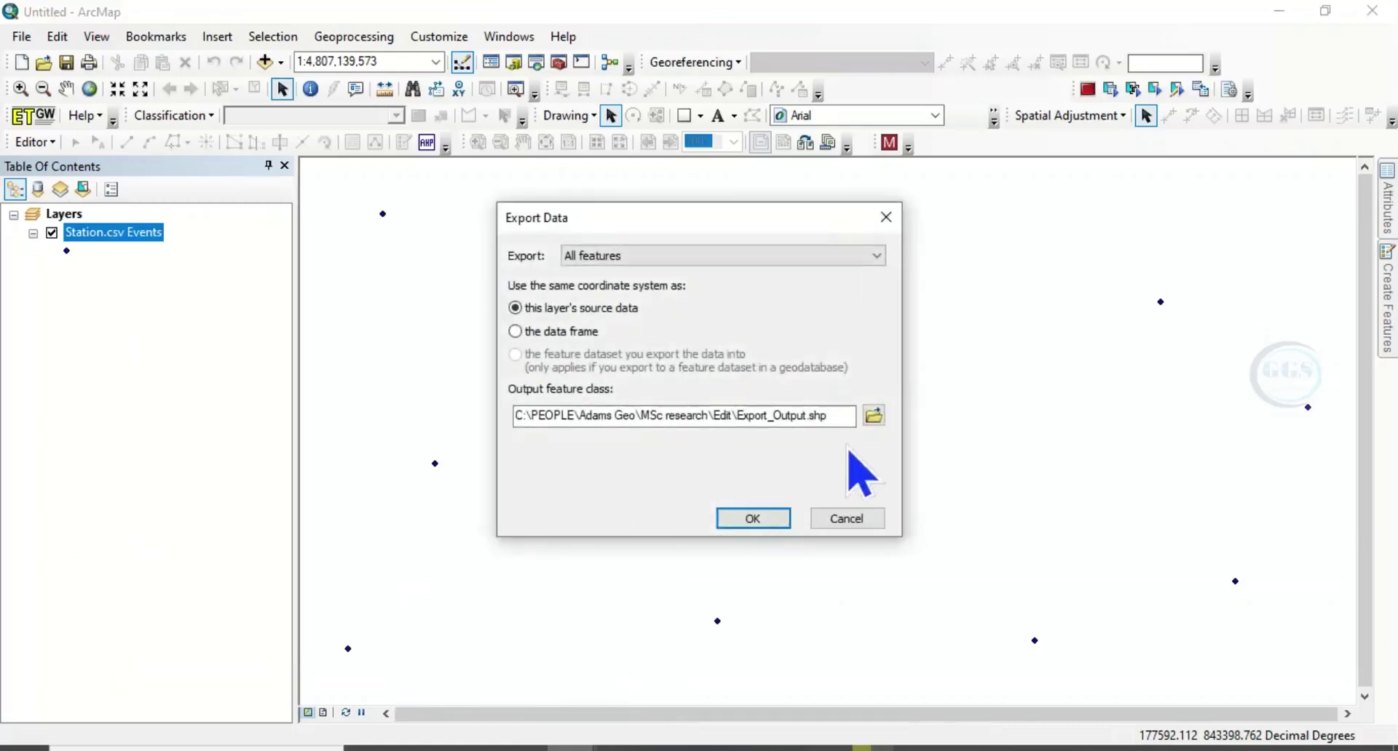
left_click(874, 416)
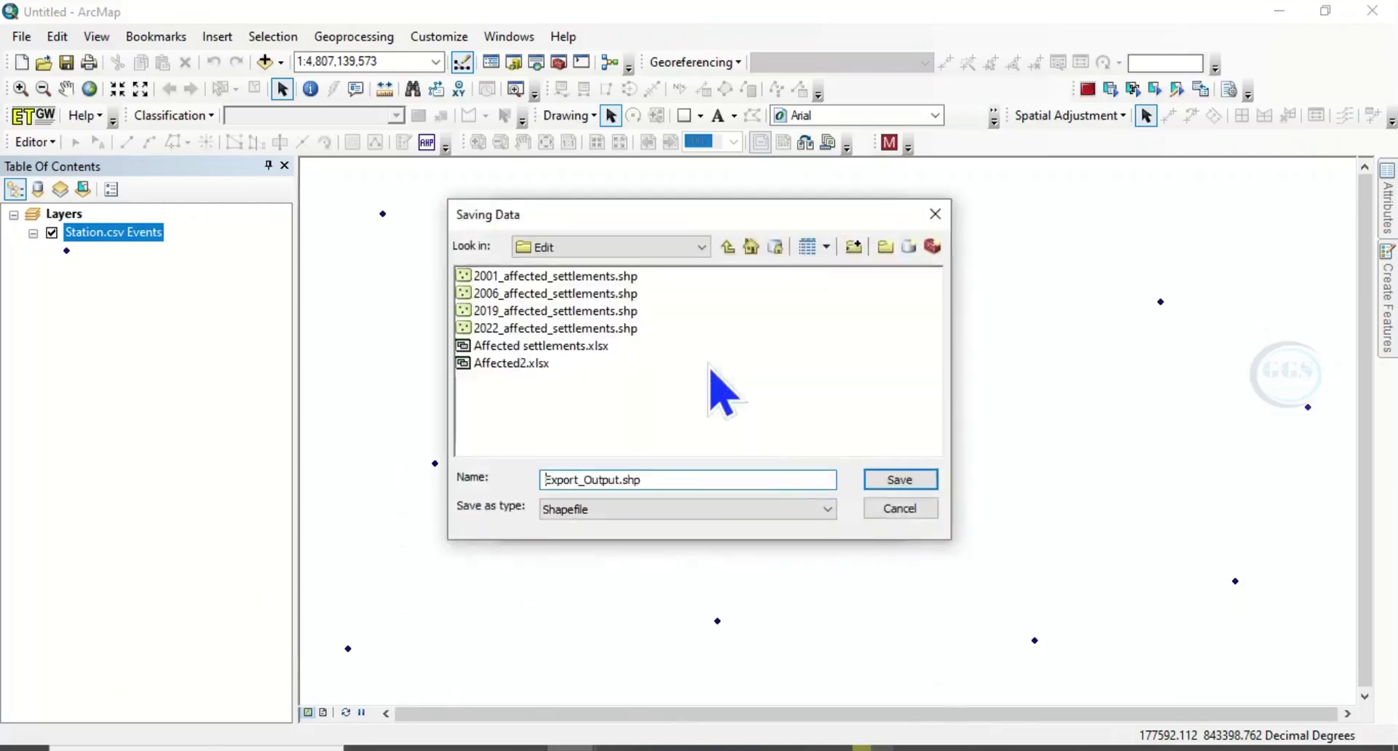
left_click(729, 247)
left_click(728, 248)
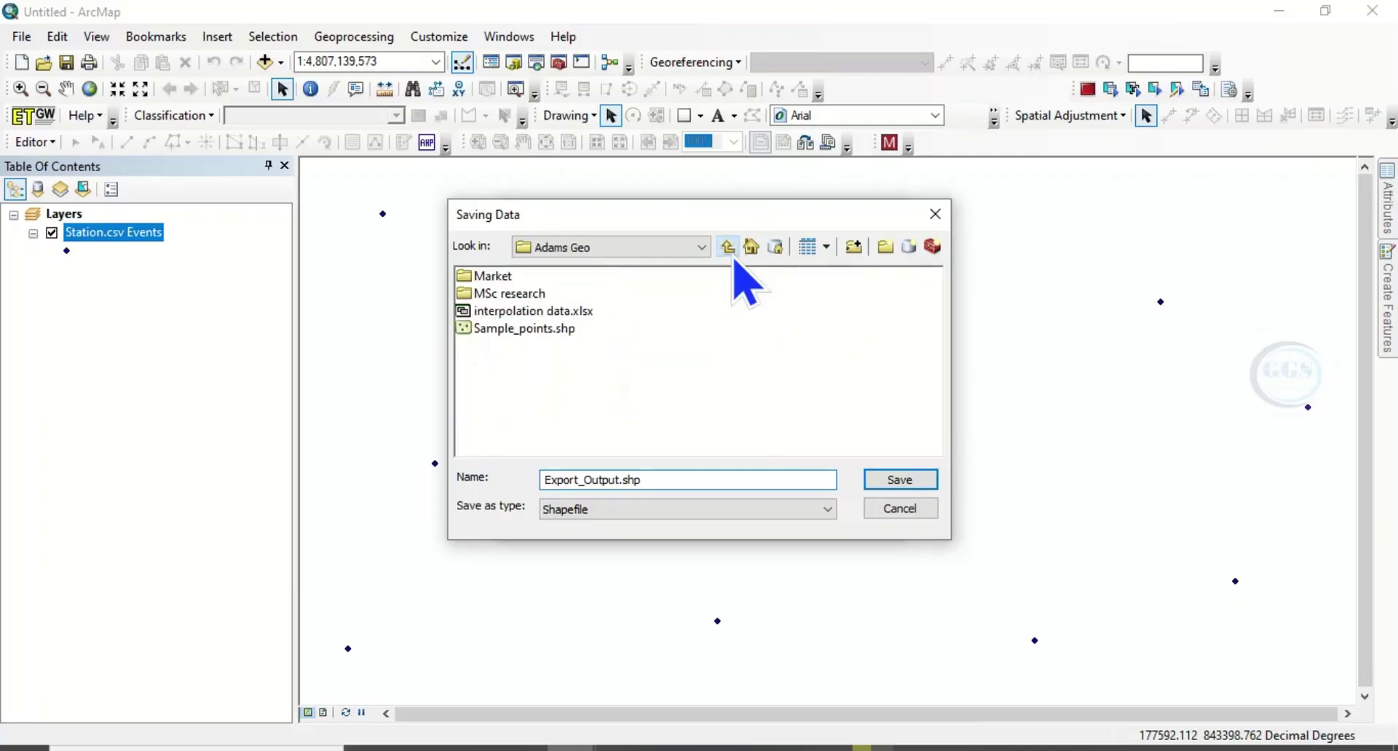
left_click(728, 247)
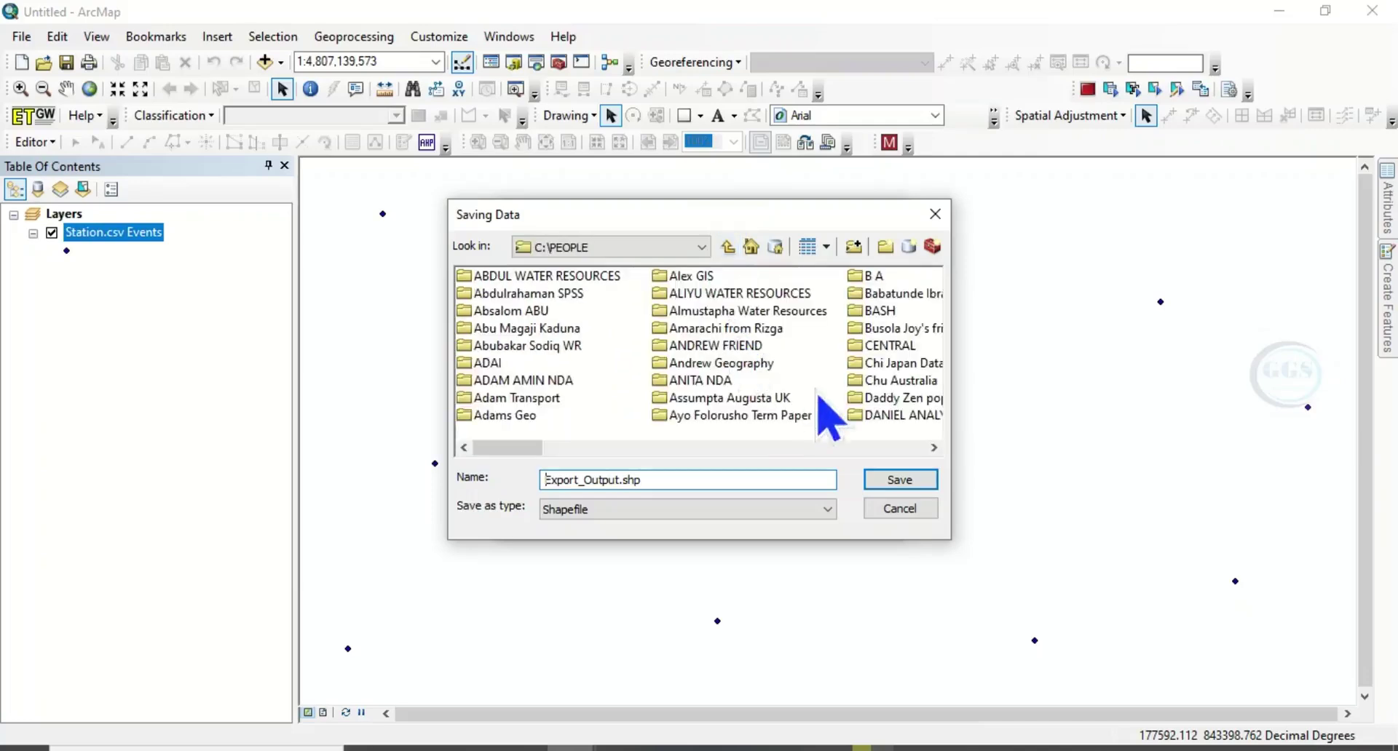
left_click(728, 248)
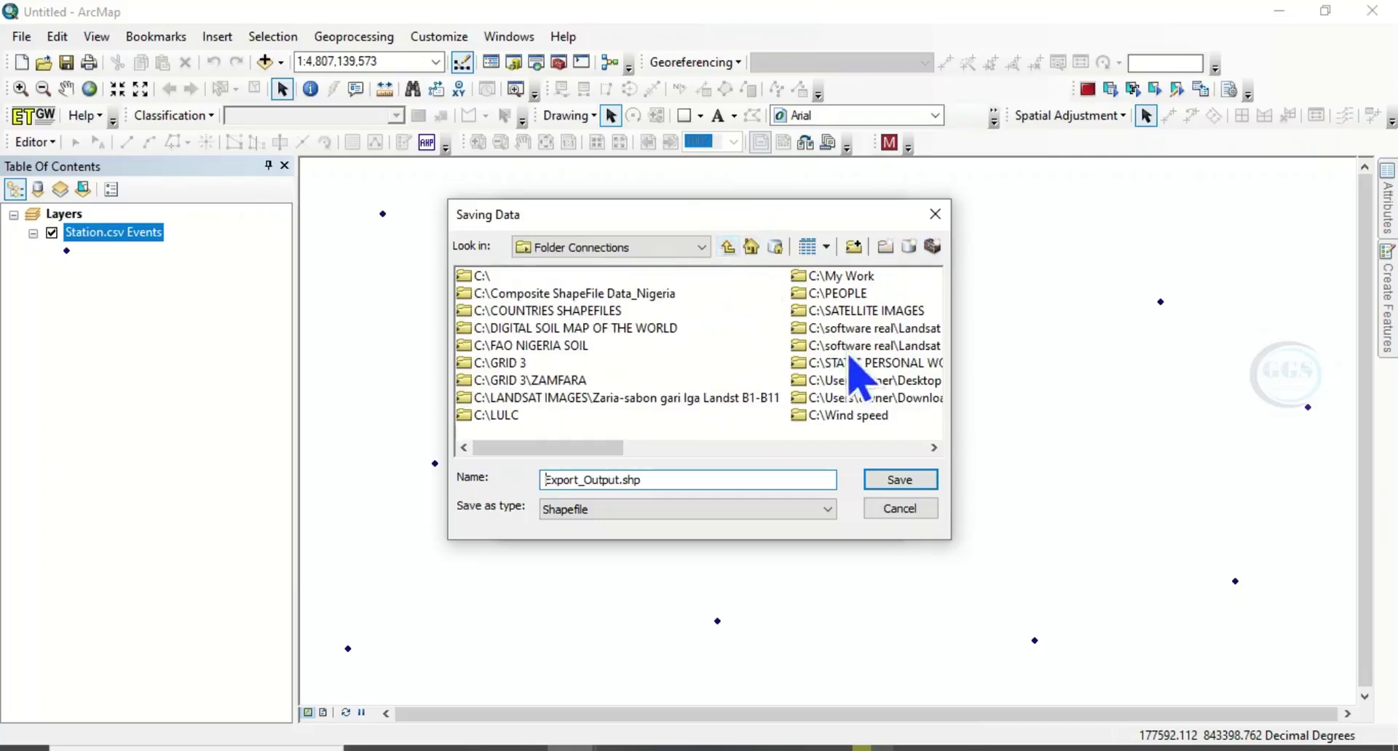
double_click(873, 380)
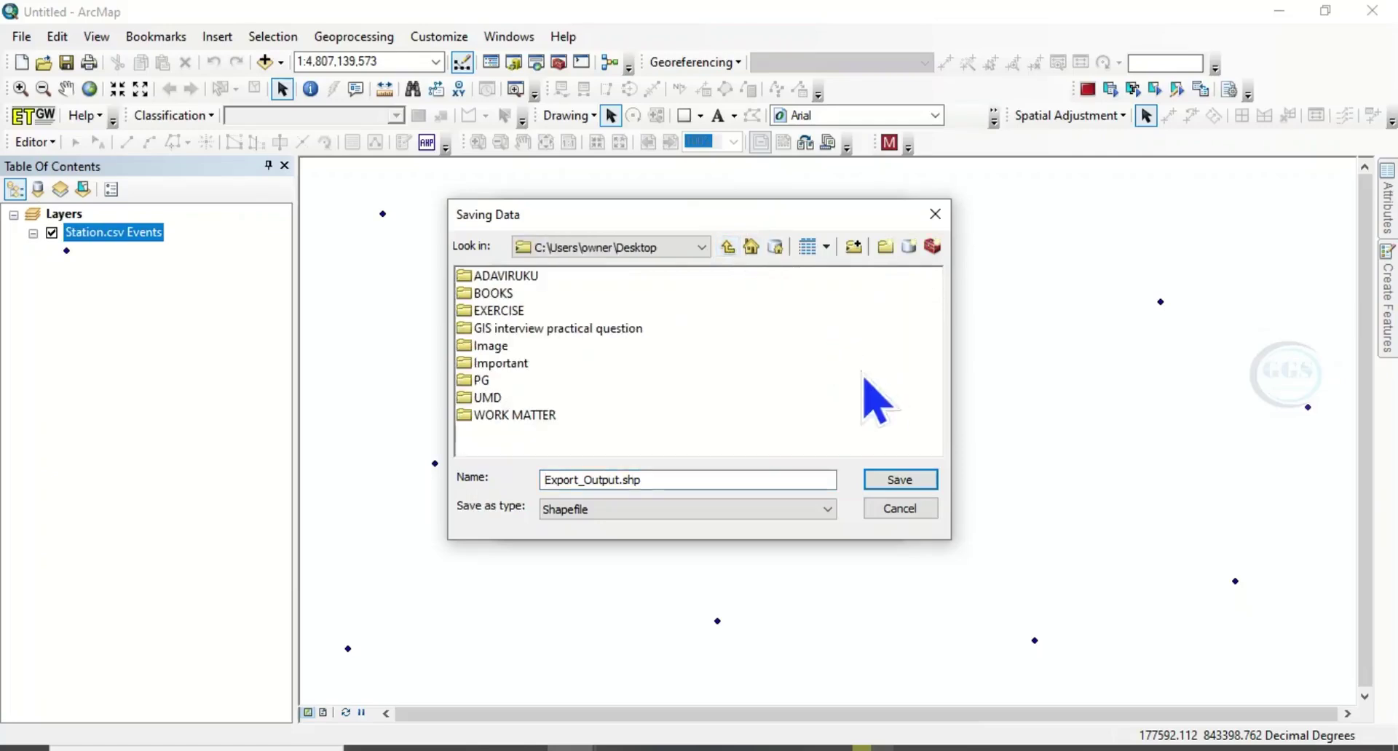
double_click(509, 313)
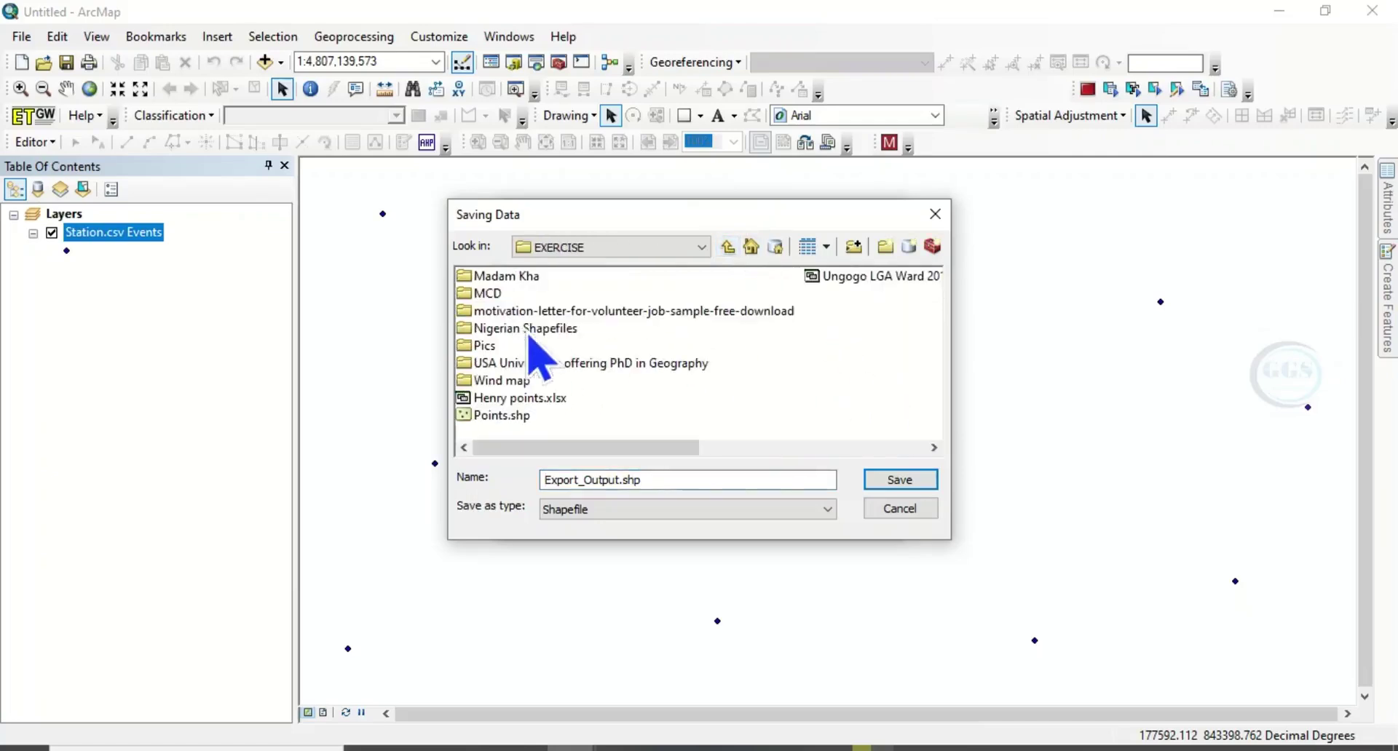
double_click(508, 389)
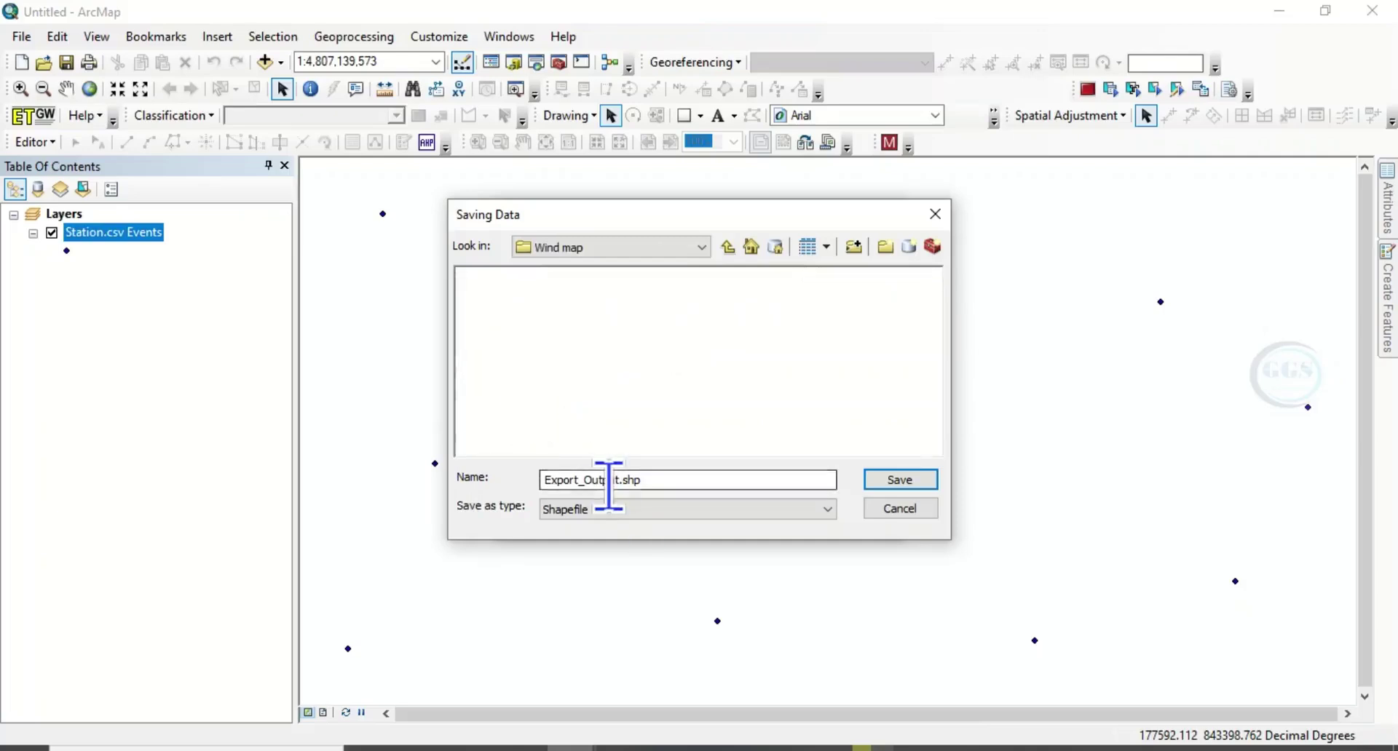
- Name the output shapefile Station, run the export and add the exported data to the map as a layer
left_click_drag(643, 479, 586, 480)
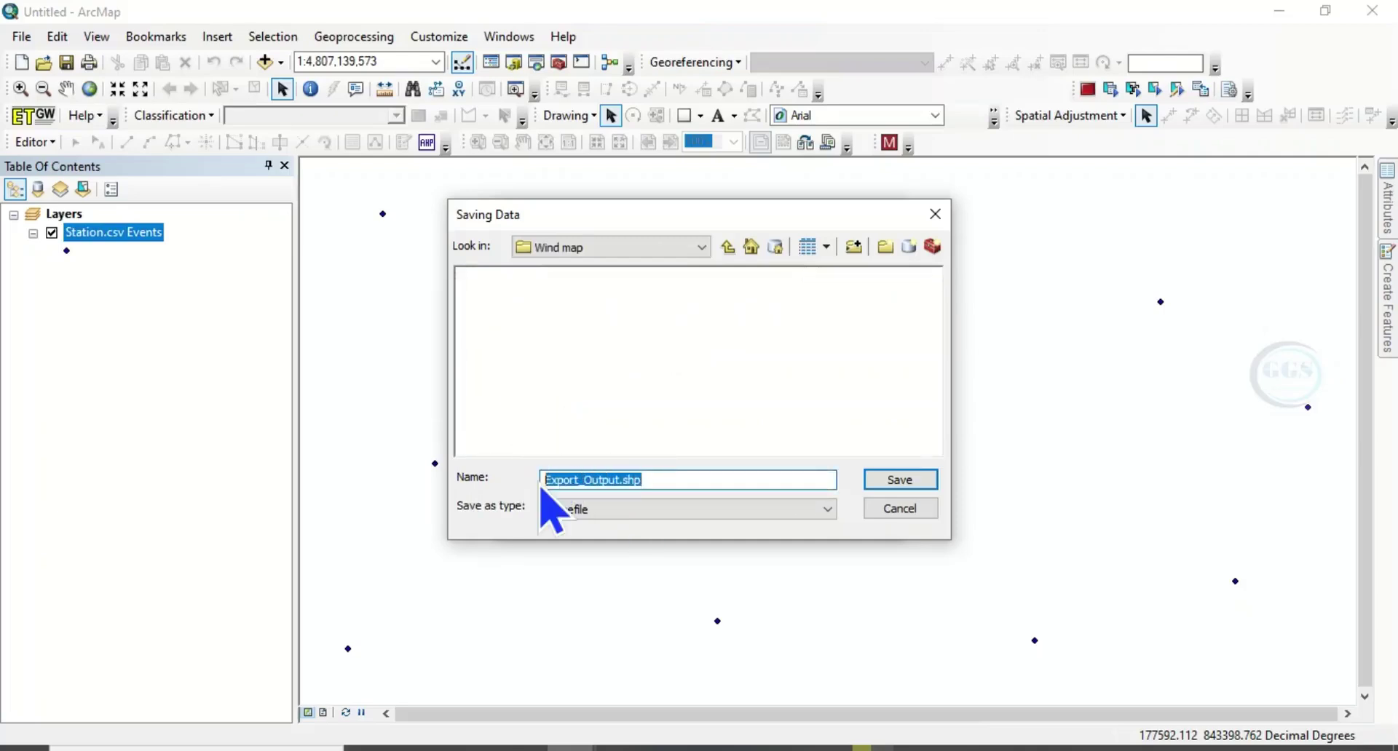
type("Station")
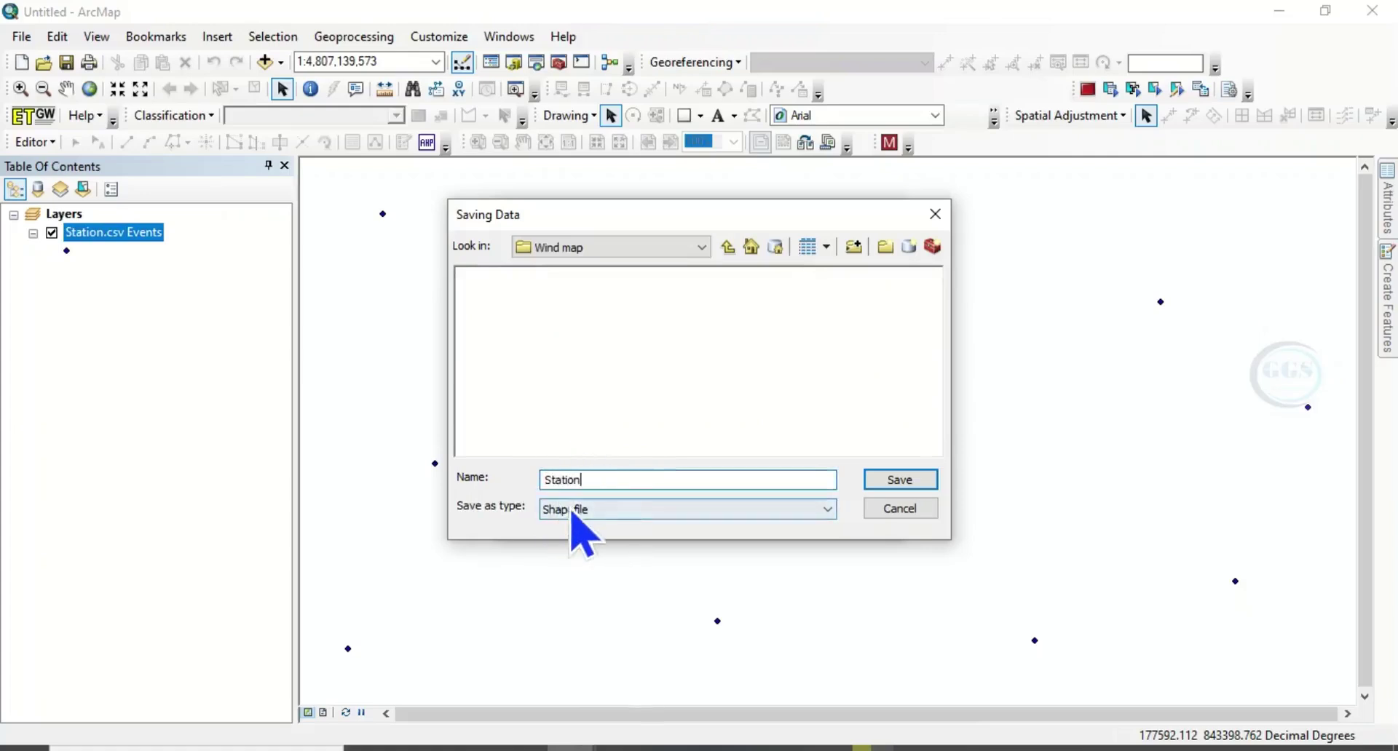
left_click(908, 484)
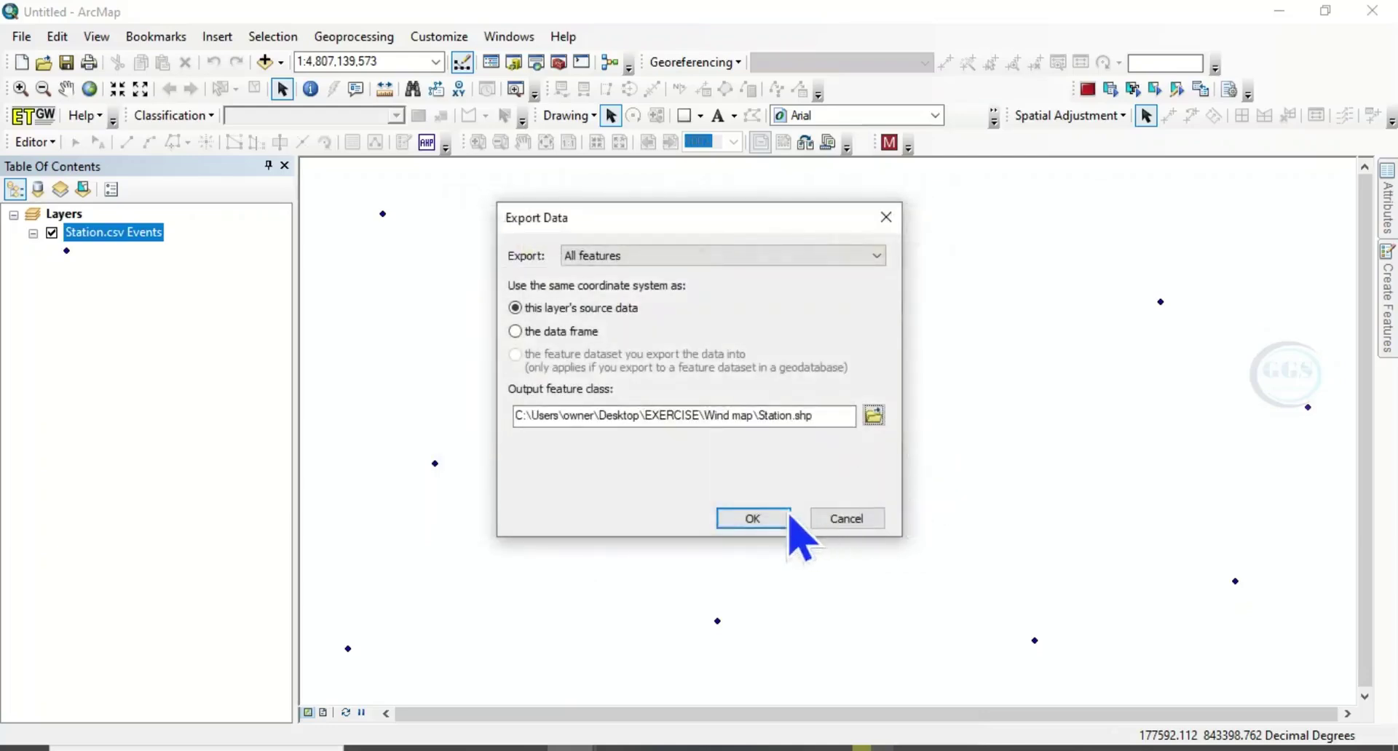
left_click(757, 520)
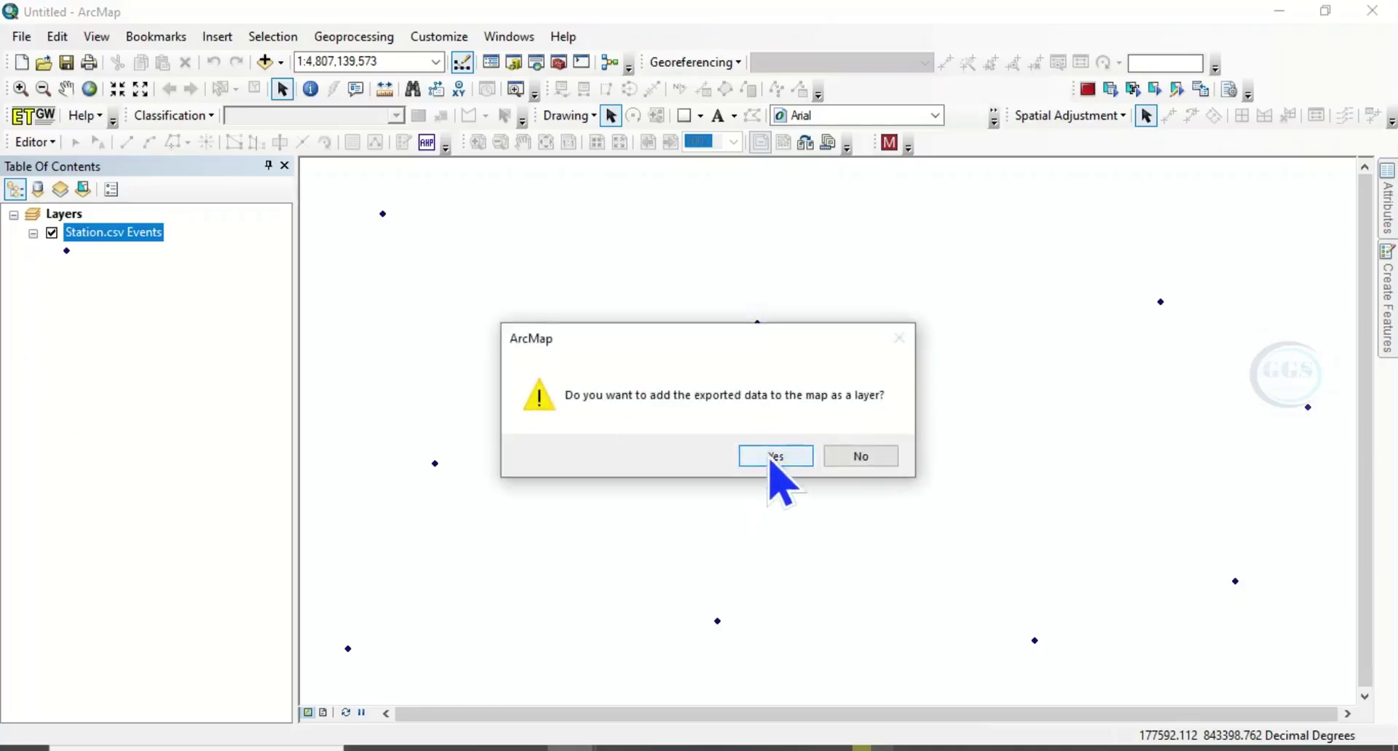
left_click(773, 457)
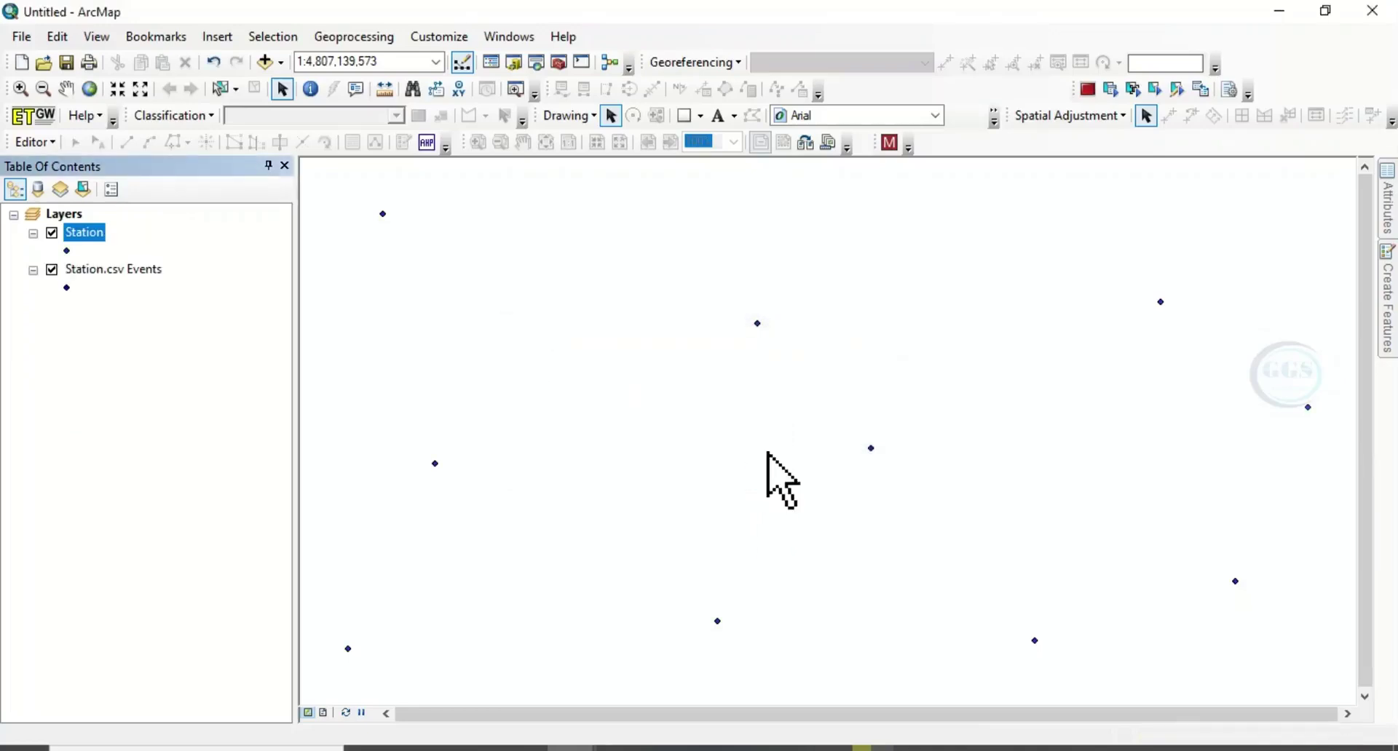
- Remove the Station.csv Events layer from the map
left_click(99, 270)
right_click(99, 271)
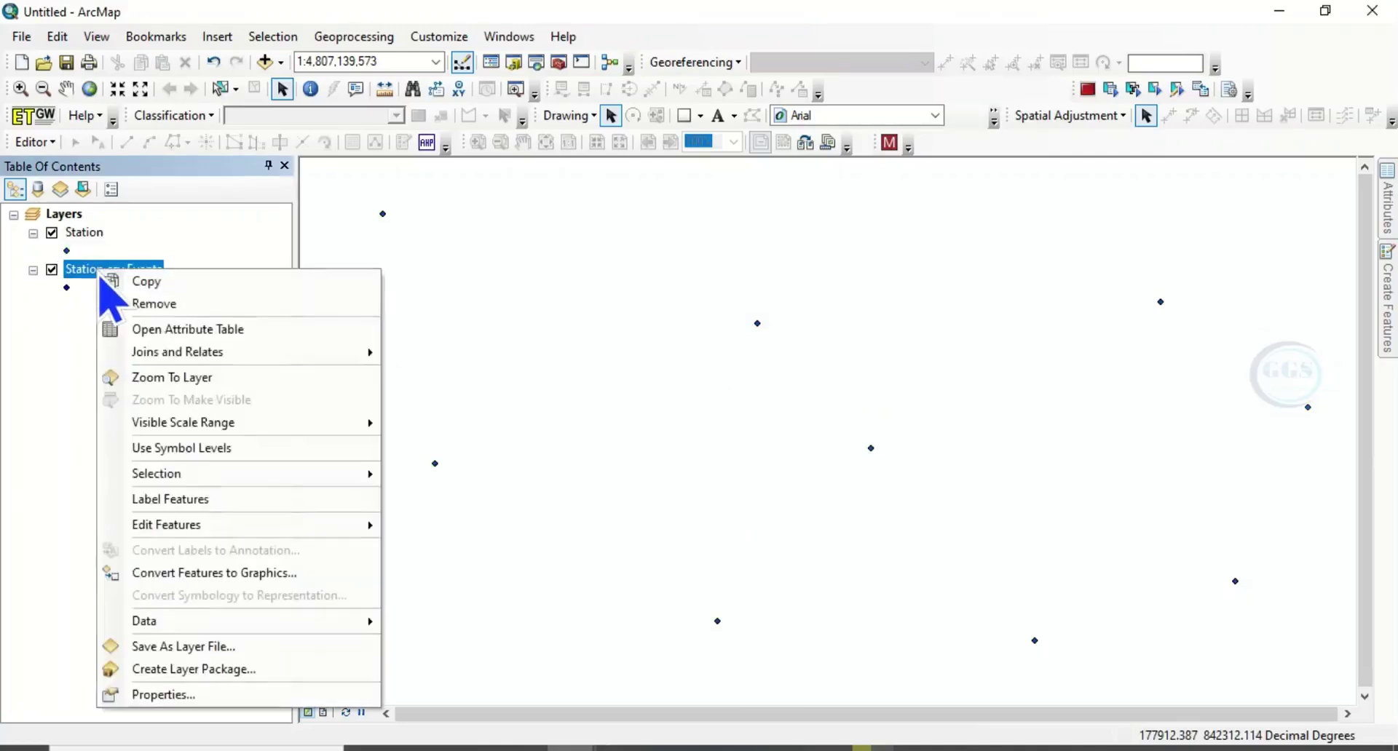
left_click(166, 313)
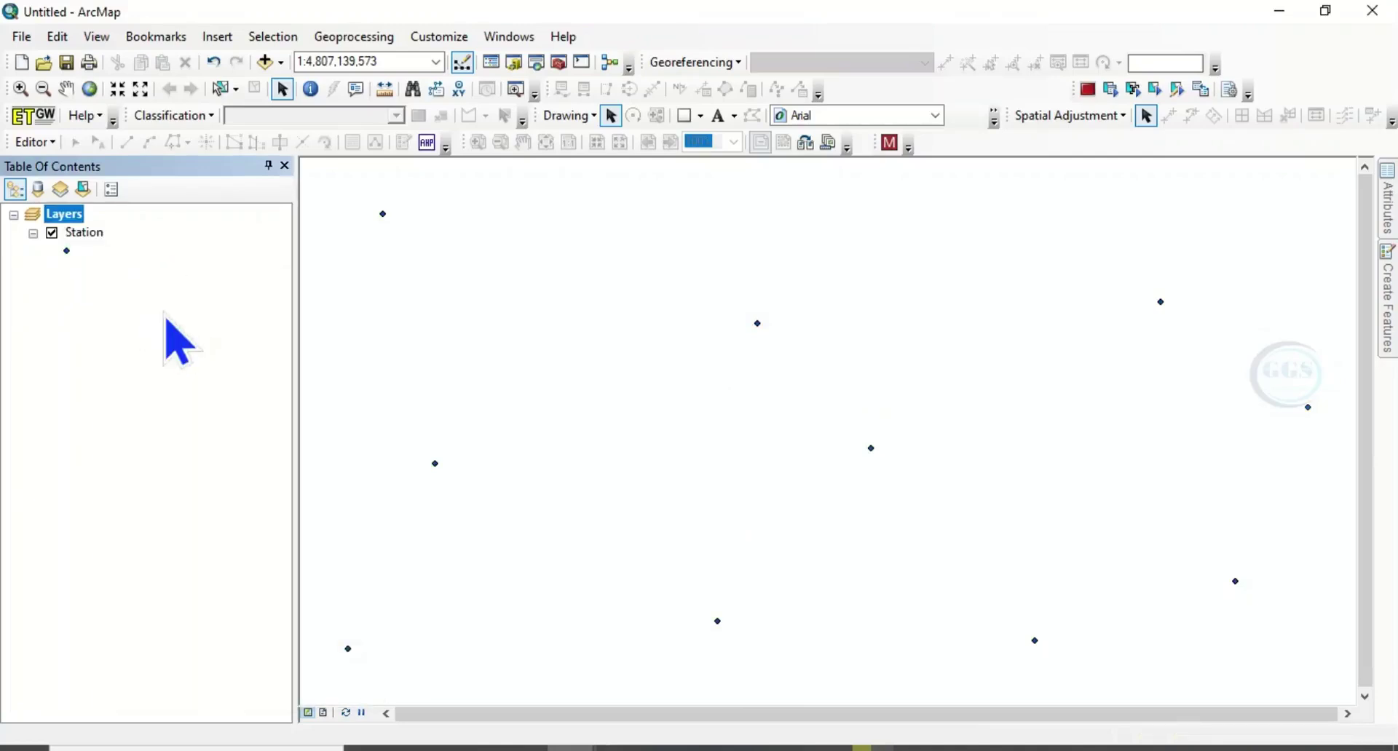
- Change the Station layer's point symbol to Circle 3 in magenta with a size of 16
left_click(67, 255)
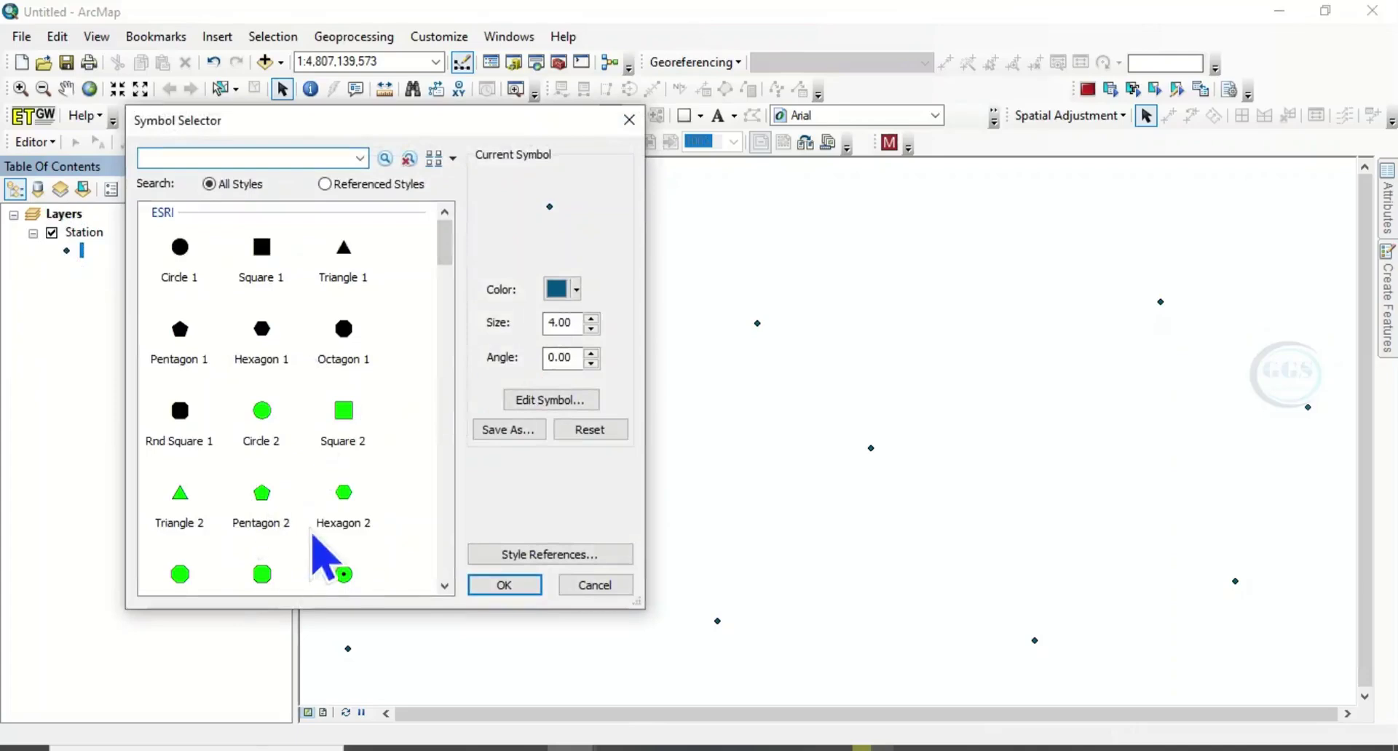
left_click(344, 574)
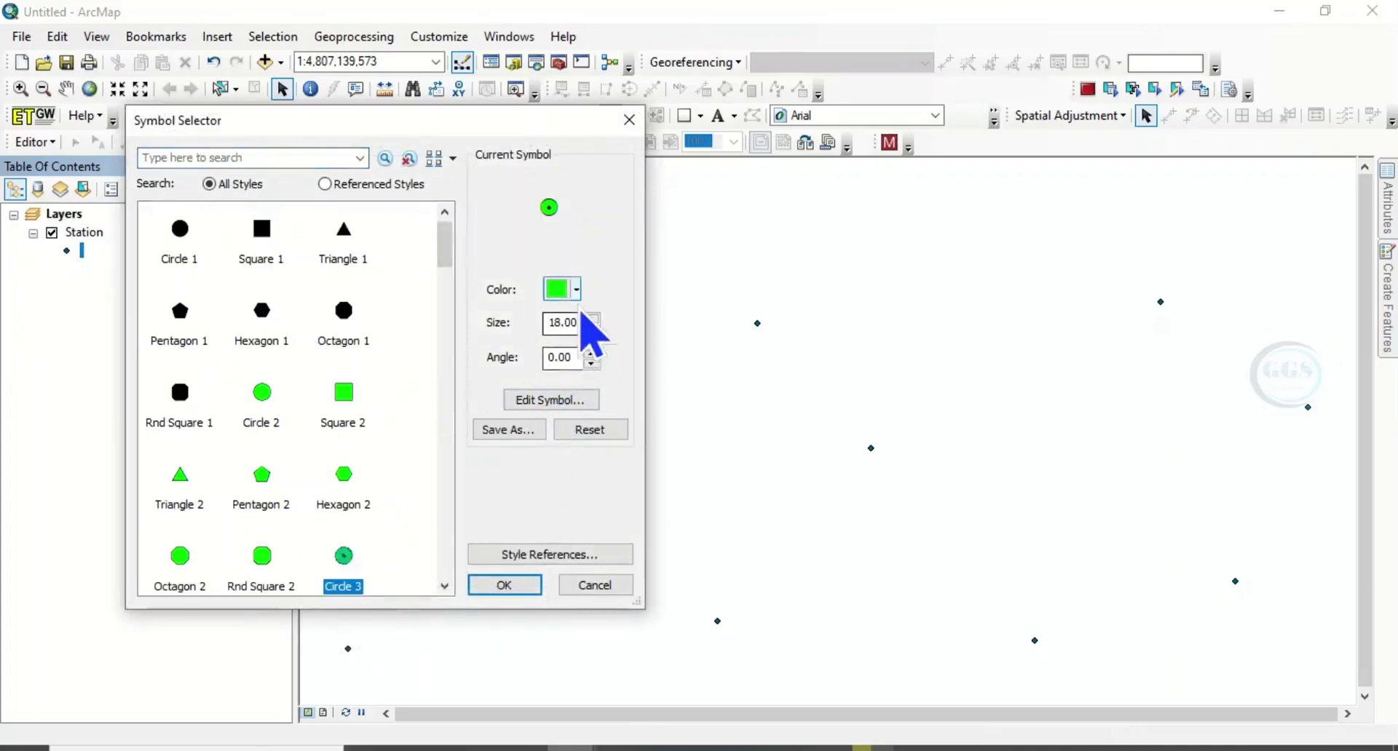
left_click(575, 290)
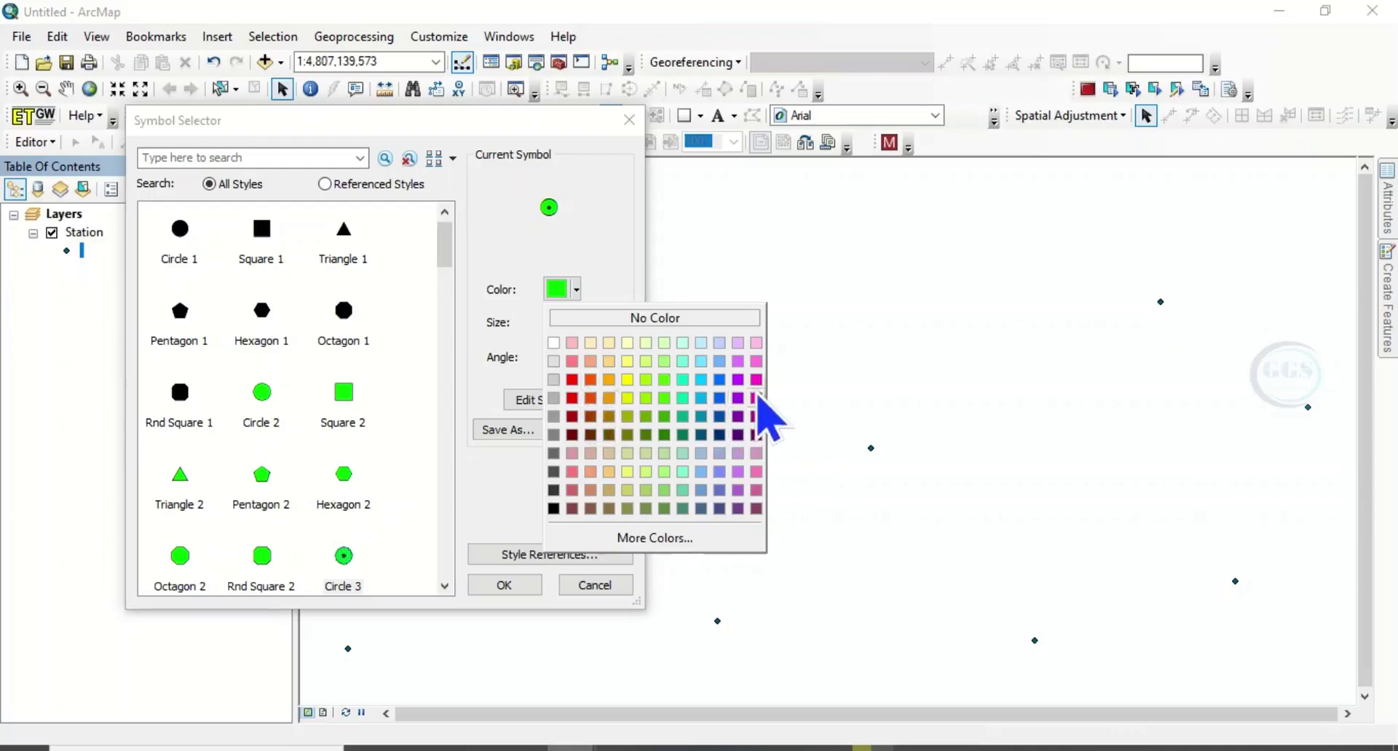
left_click(760, 390)
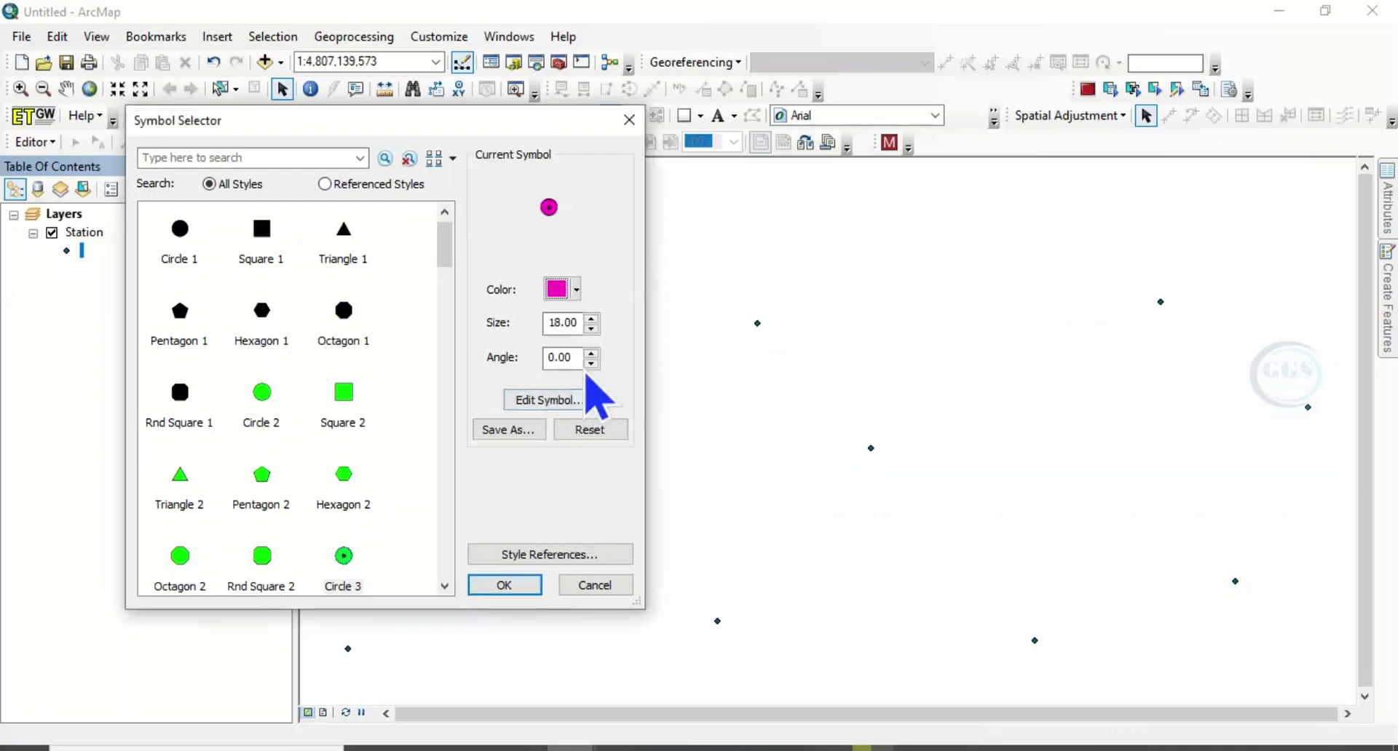
key("Tab")
type("16")
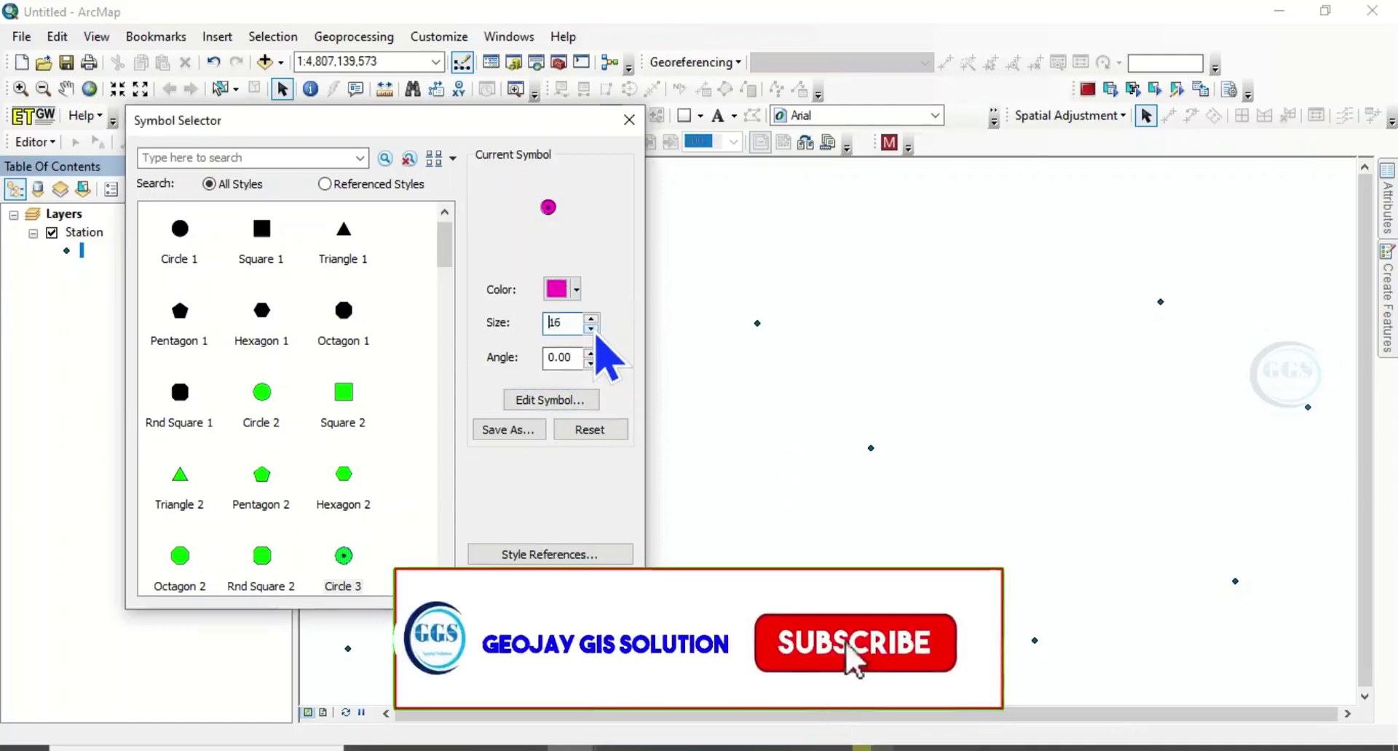
left_click(523, 591)
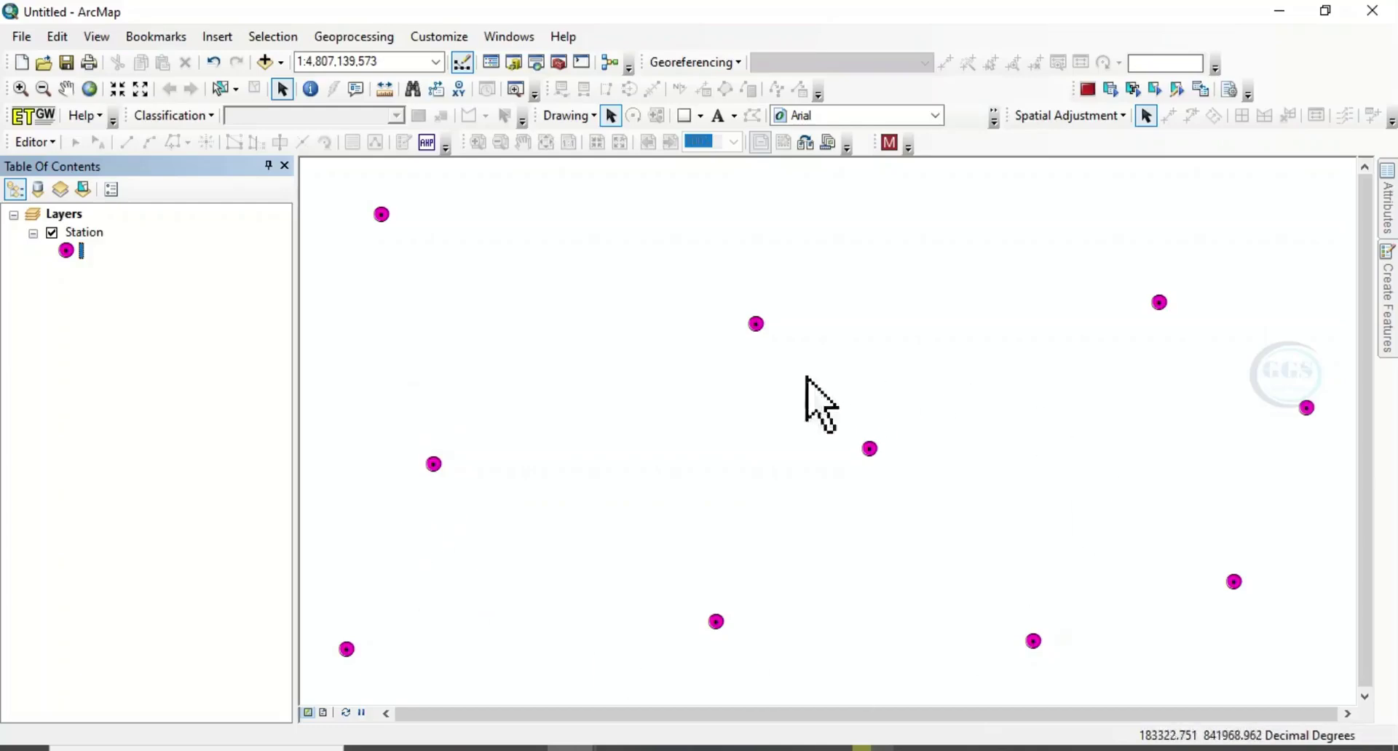
- Check the Speed and Direction fields in the Station layer's attribute table, and label the layer's features on the map
right_click(80, 232)
left_click(149, 291)
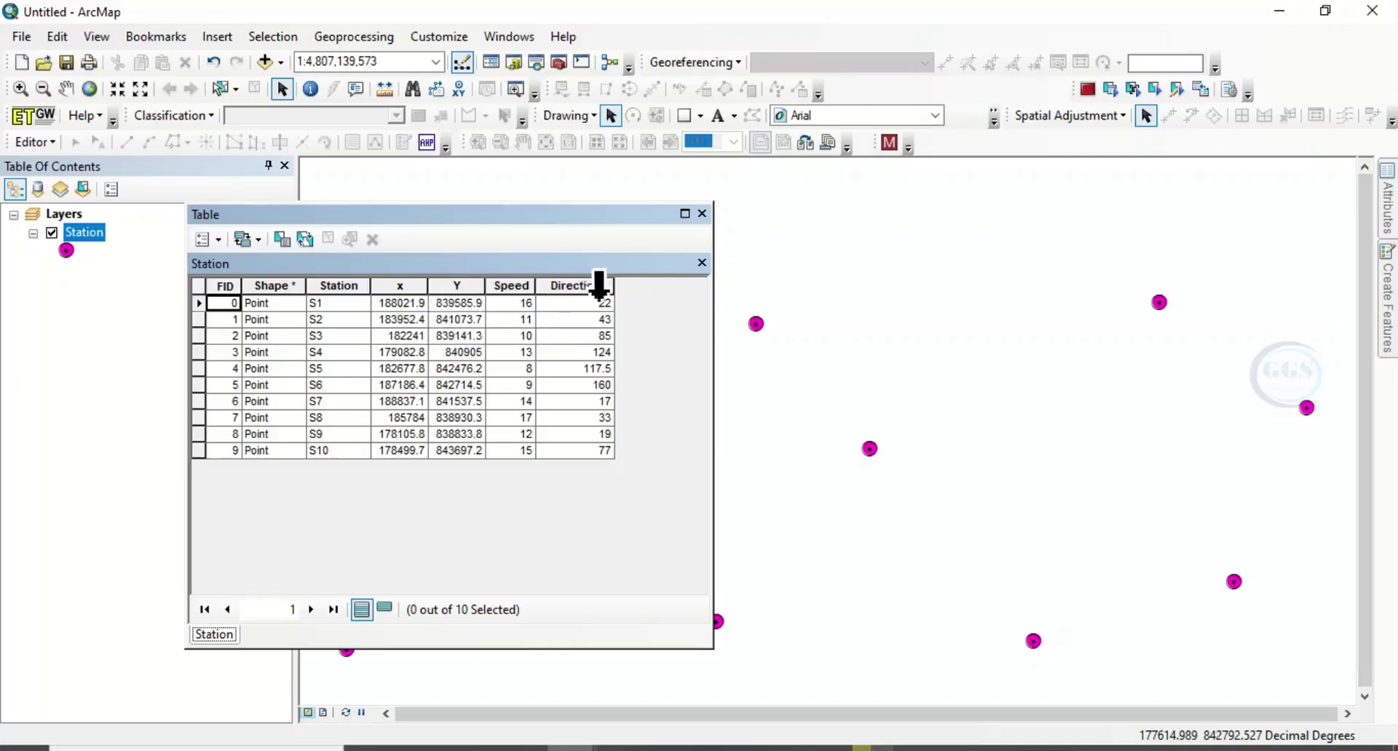
left_click(702, 214)
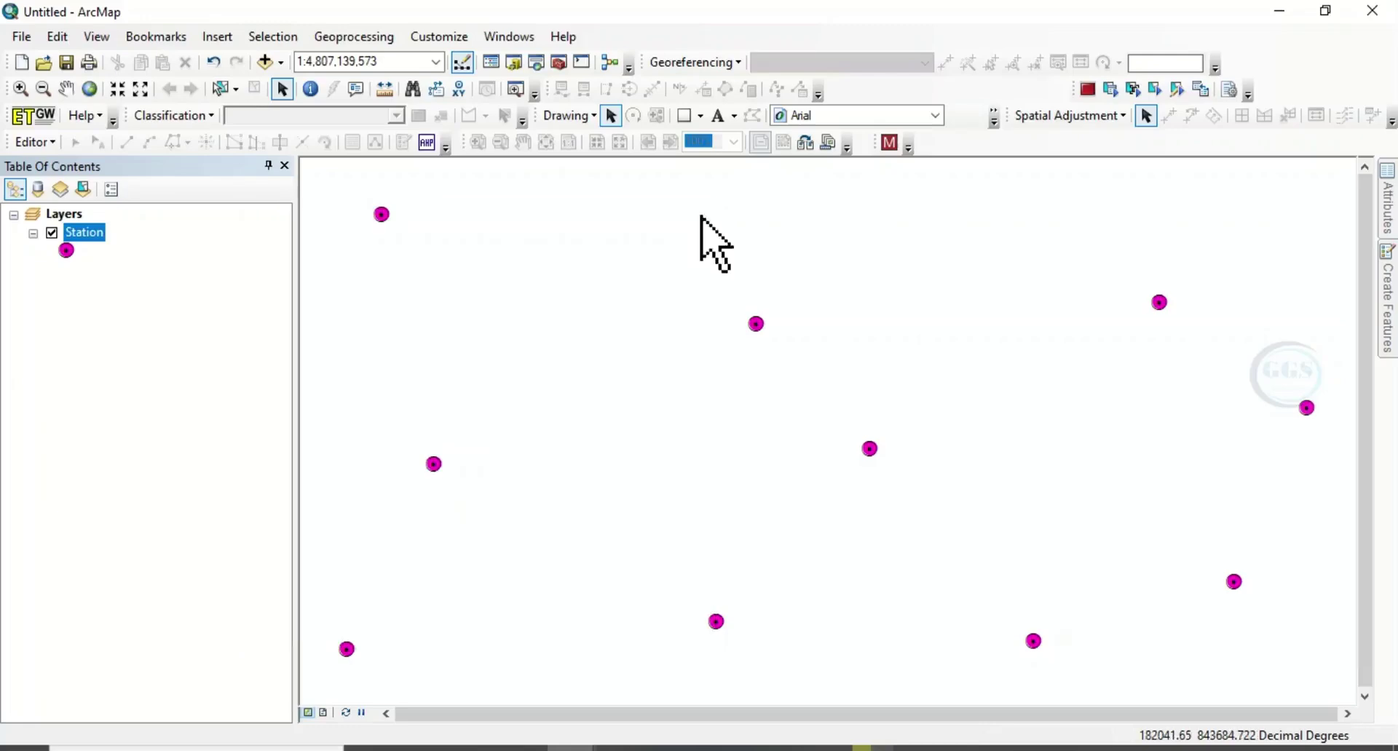
right_click(84, 235)
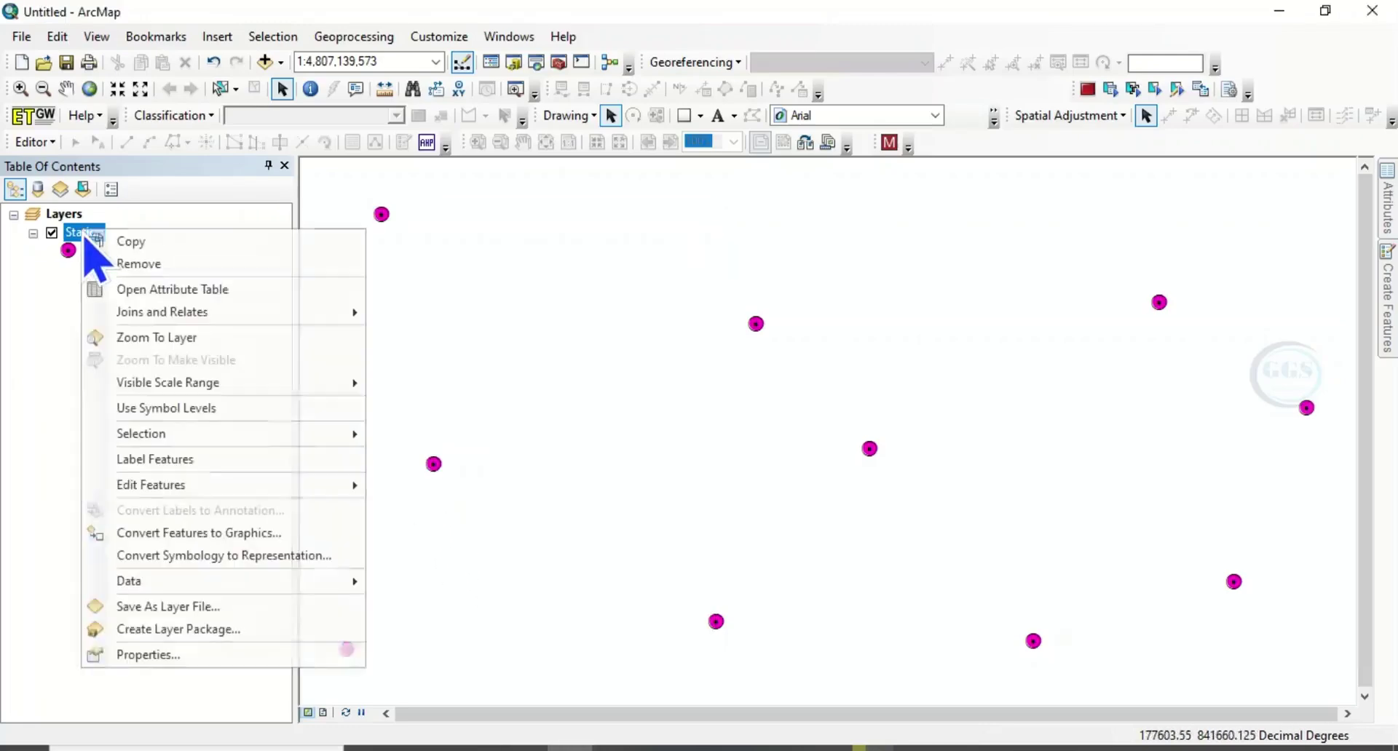
left_click(155, 460)
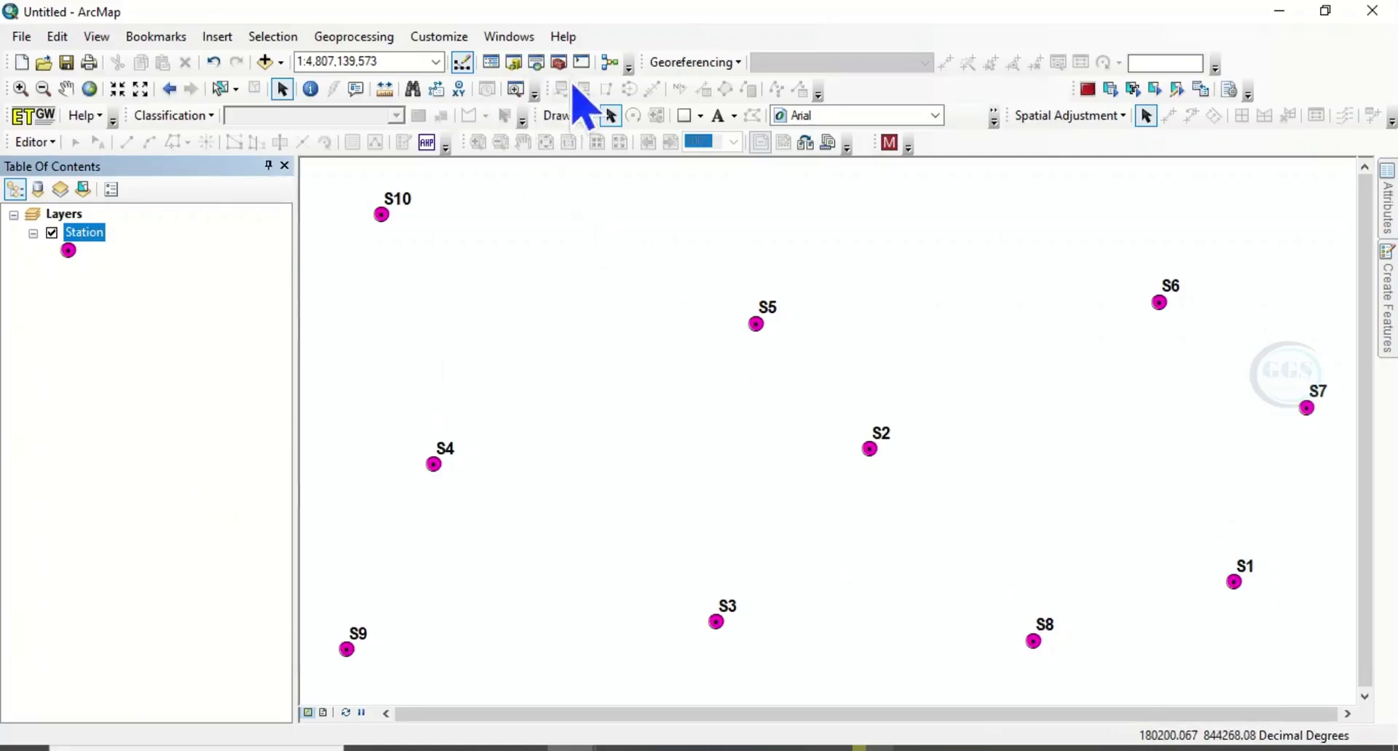
- Set up an IDW interpolation from Spatial Analyst Tools with Station as the input point features and Speed as the Z value field
left_click(559, 64)
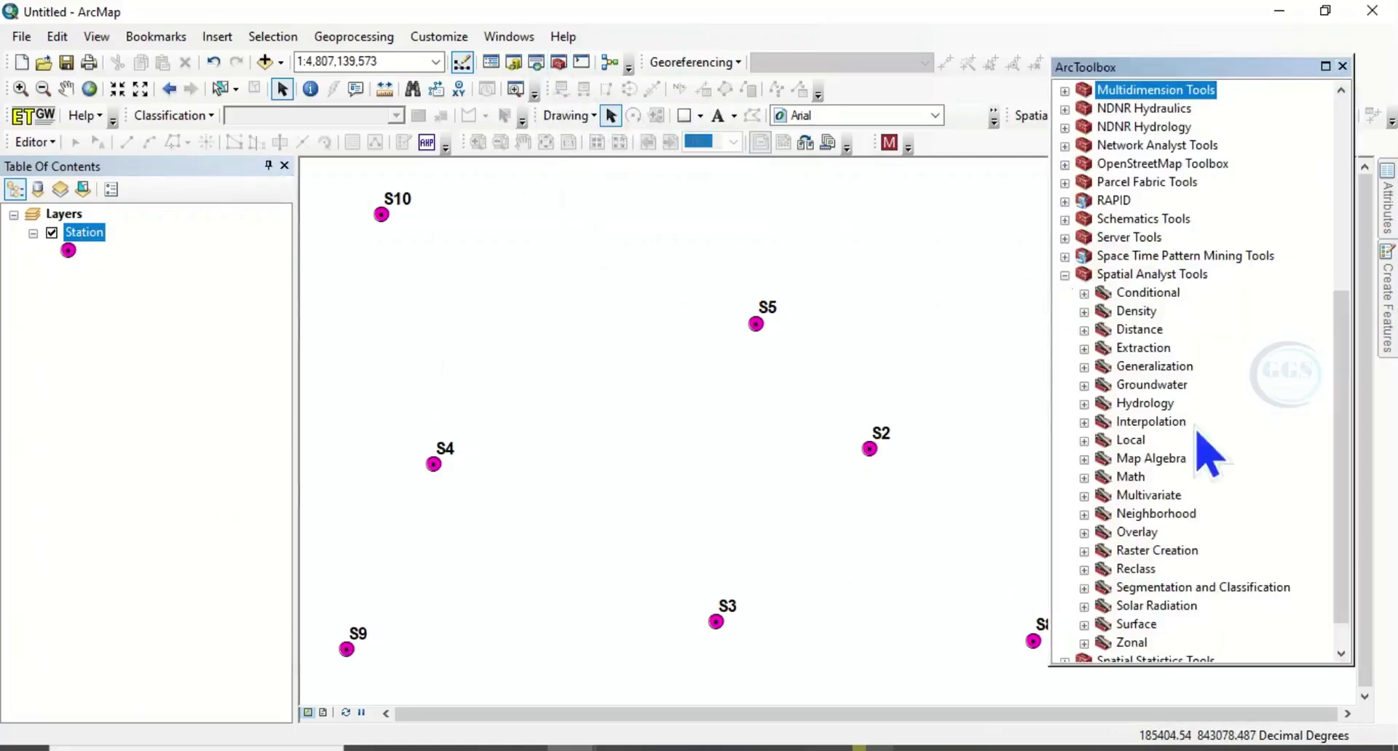
scroll(1142, 590, "down", 1)
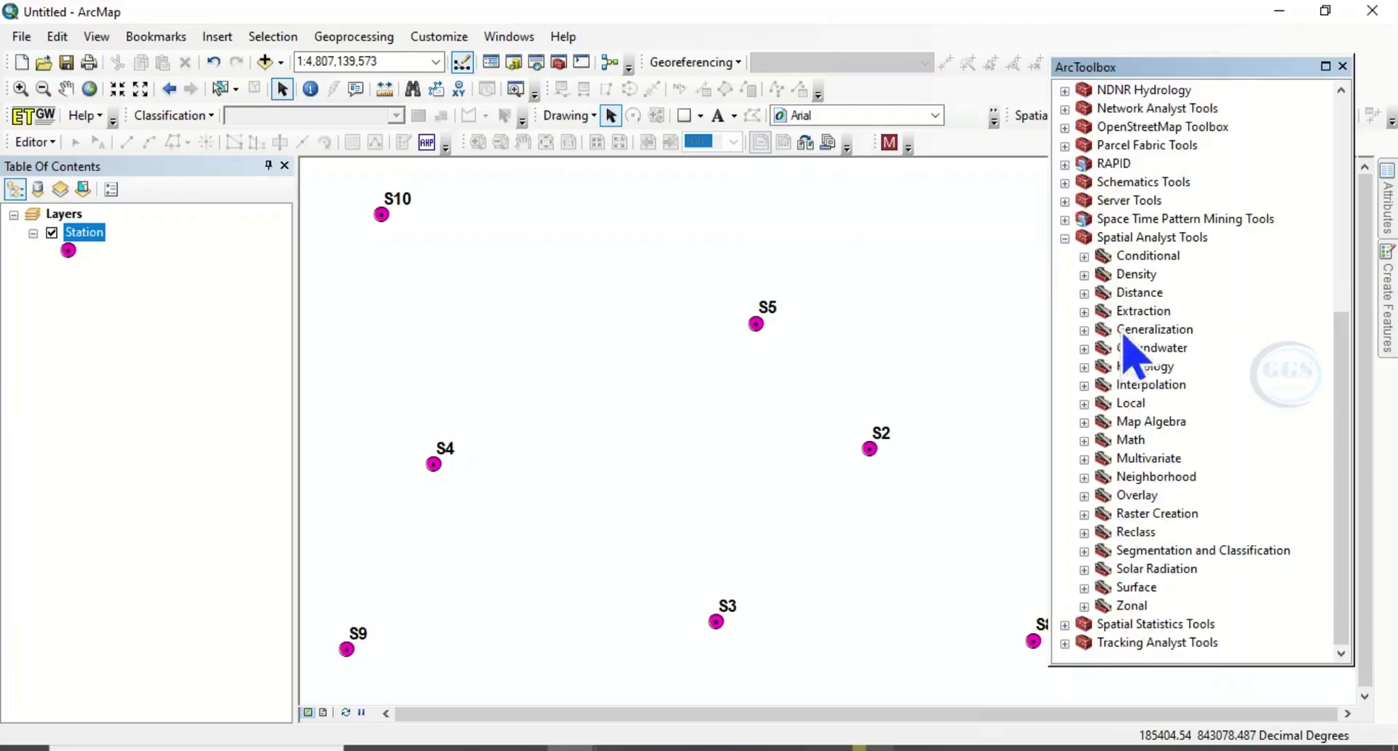
left_click(1084, 385)
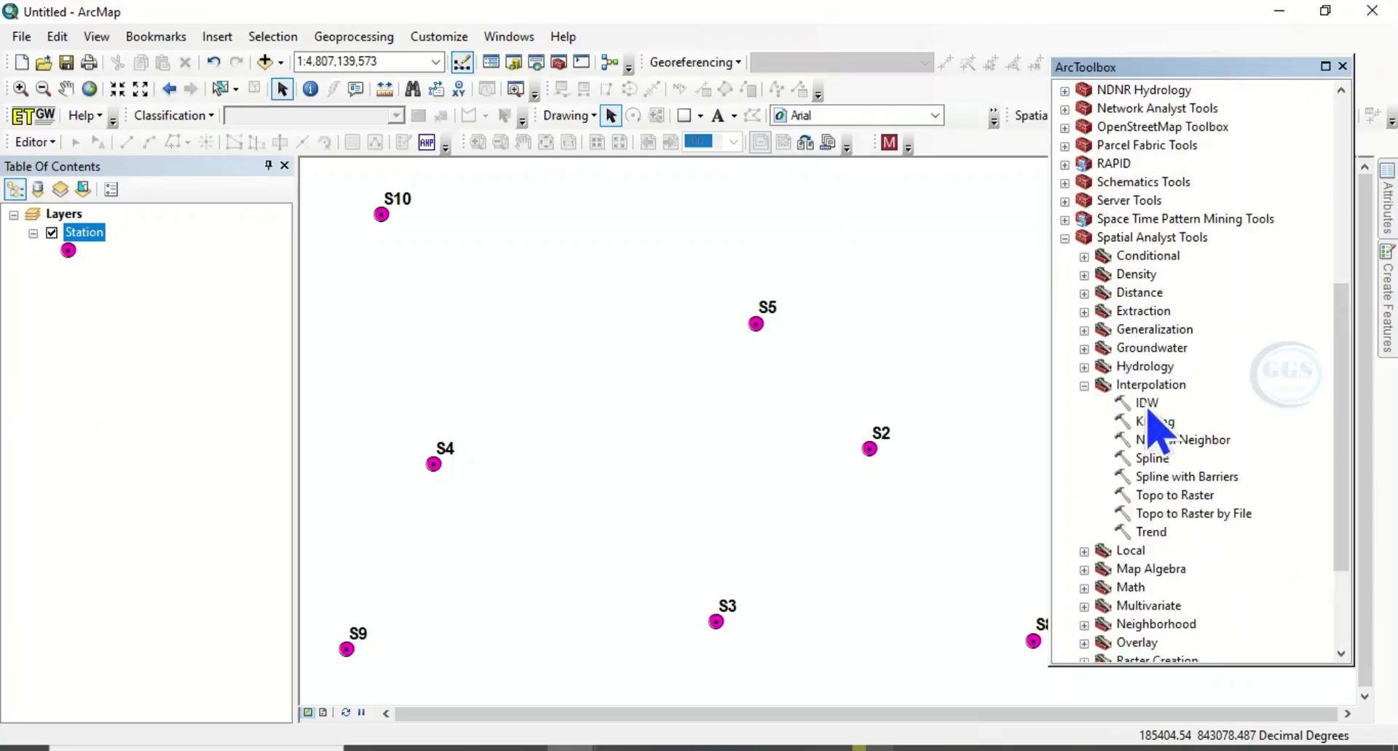
double_click(1145, 403)
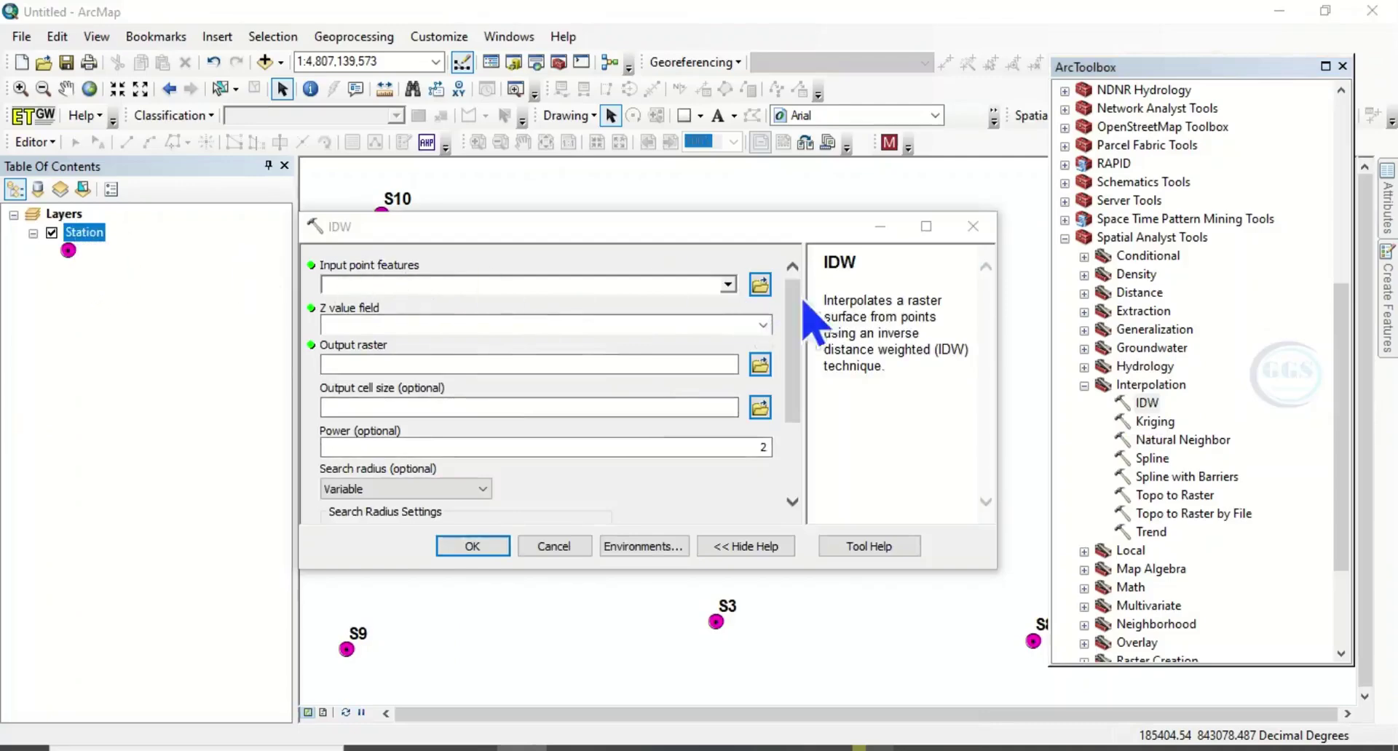
left_click(728, 285)
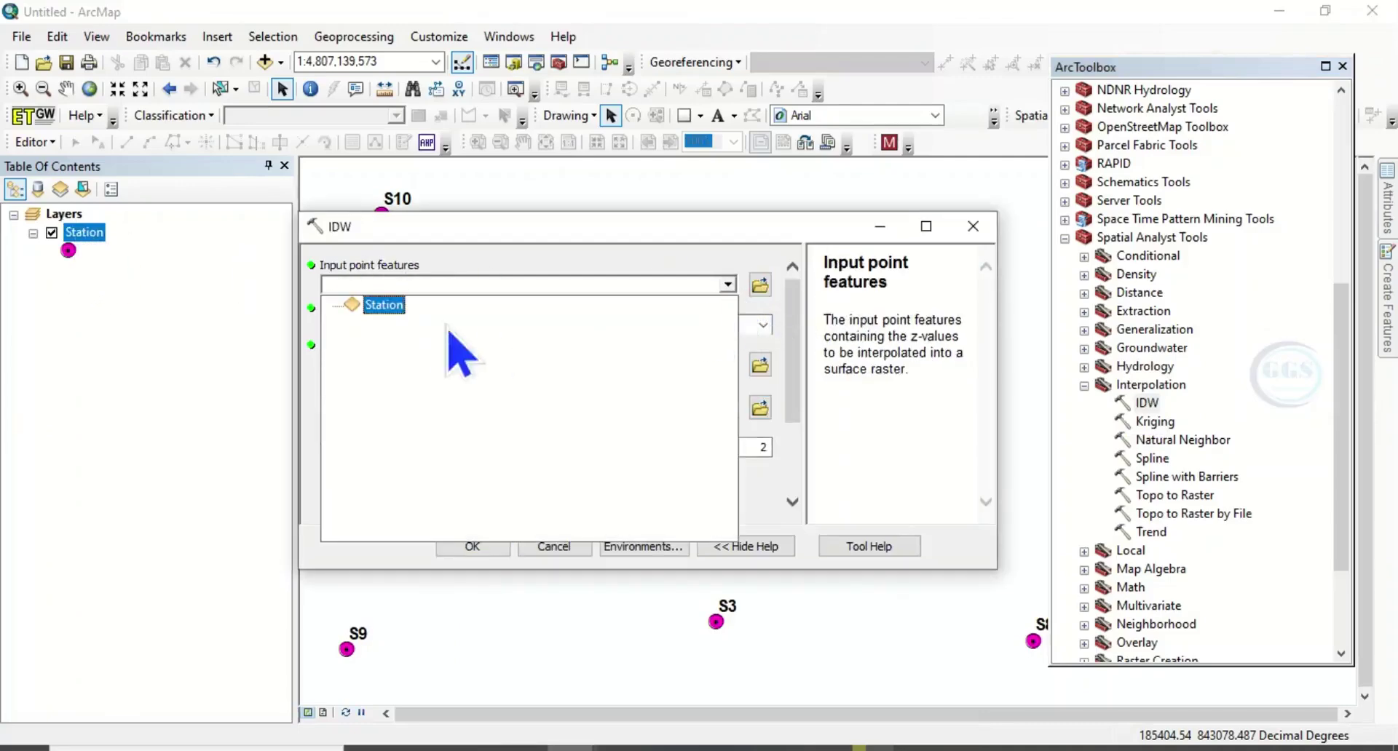
left_click(386, 306)
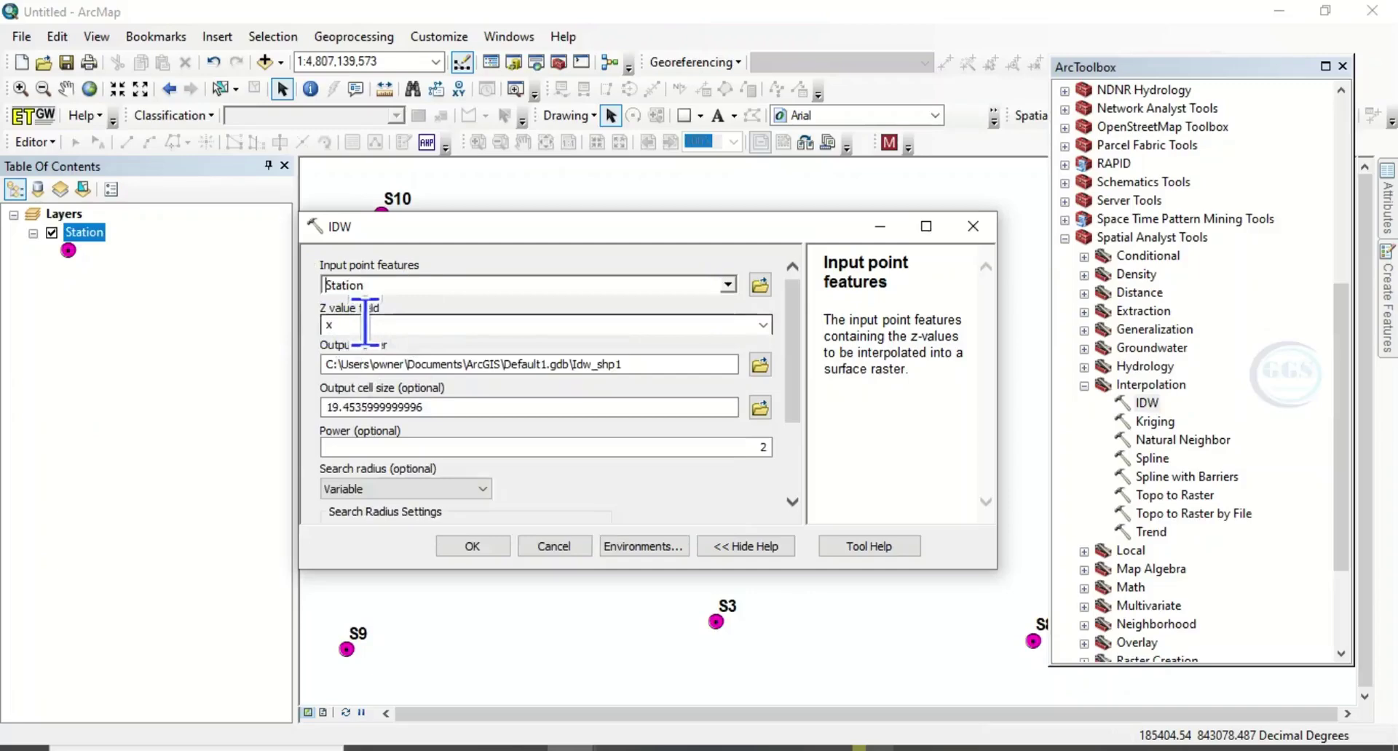
left_click(762, 325)
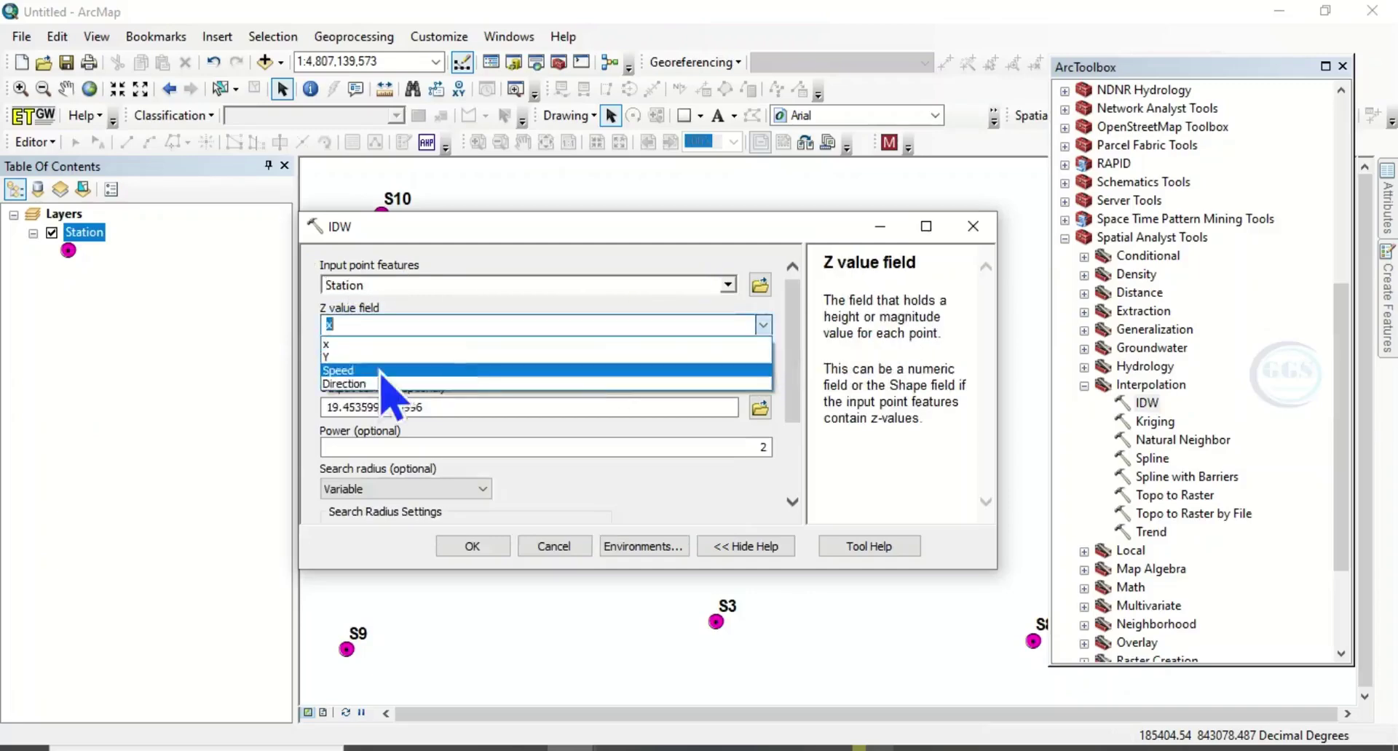
left_click(342, 372)
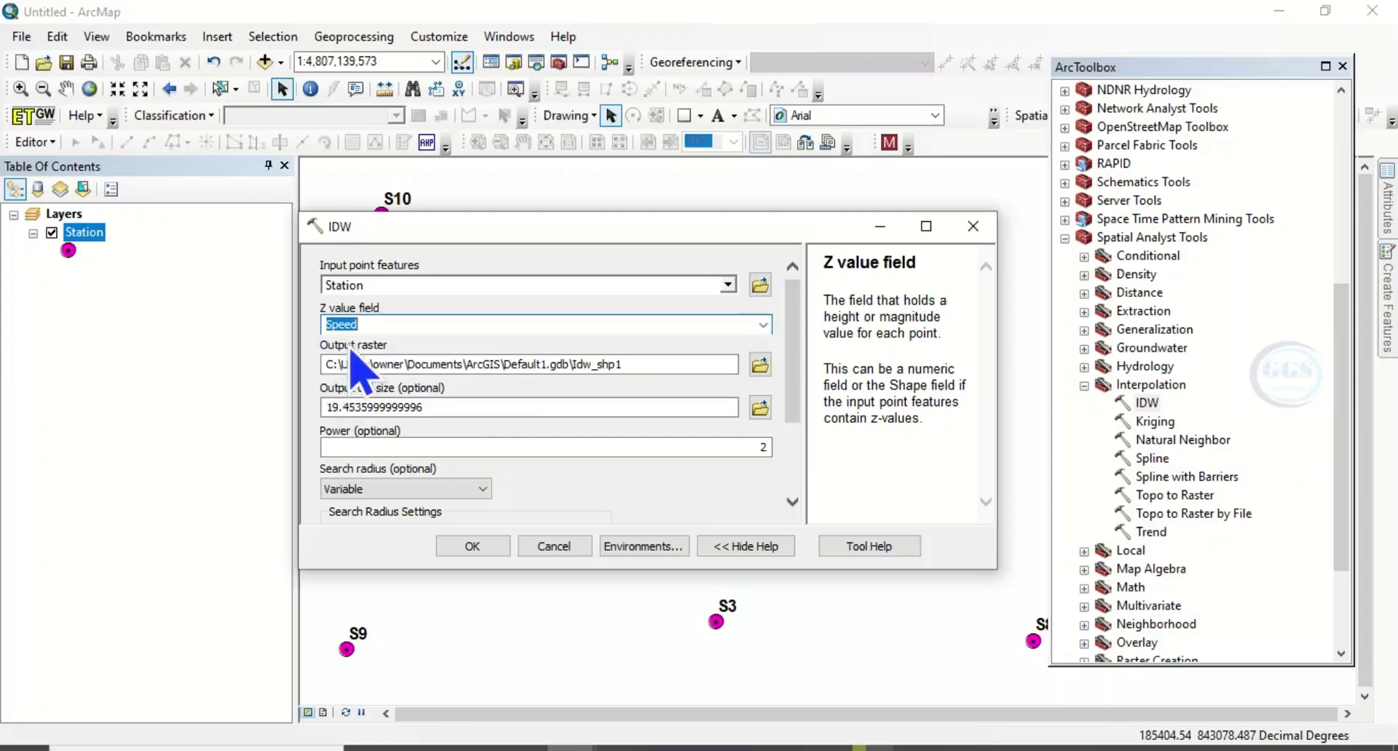
- Set the IDW output raster to Speed in the Wind map folder, run the interpolation, and narrow the table of contents
left_click(759, 368)
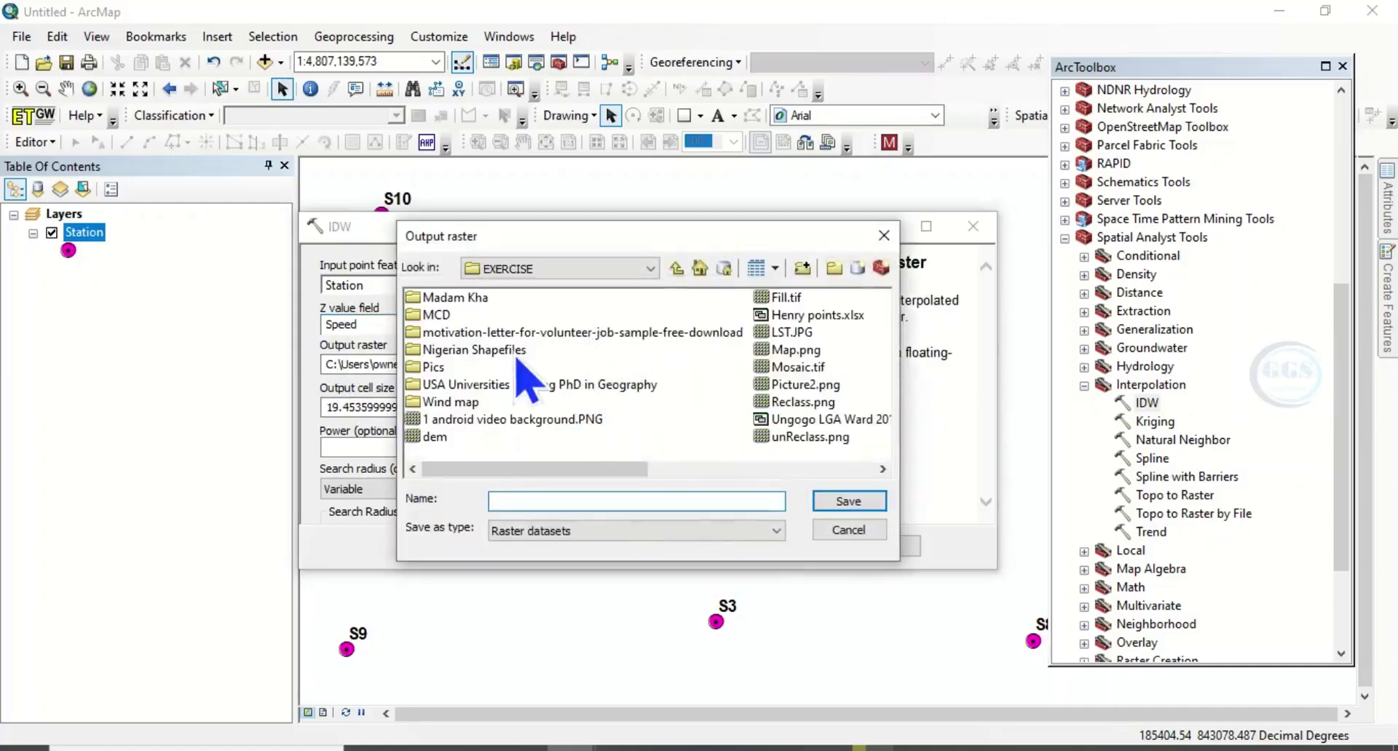
double_click(448, 404)
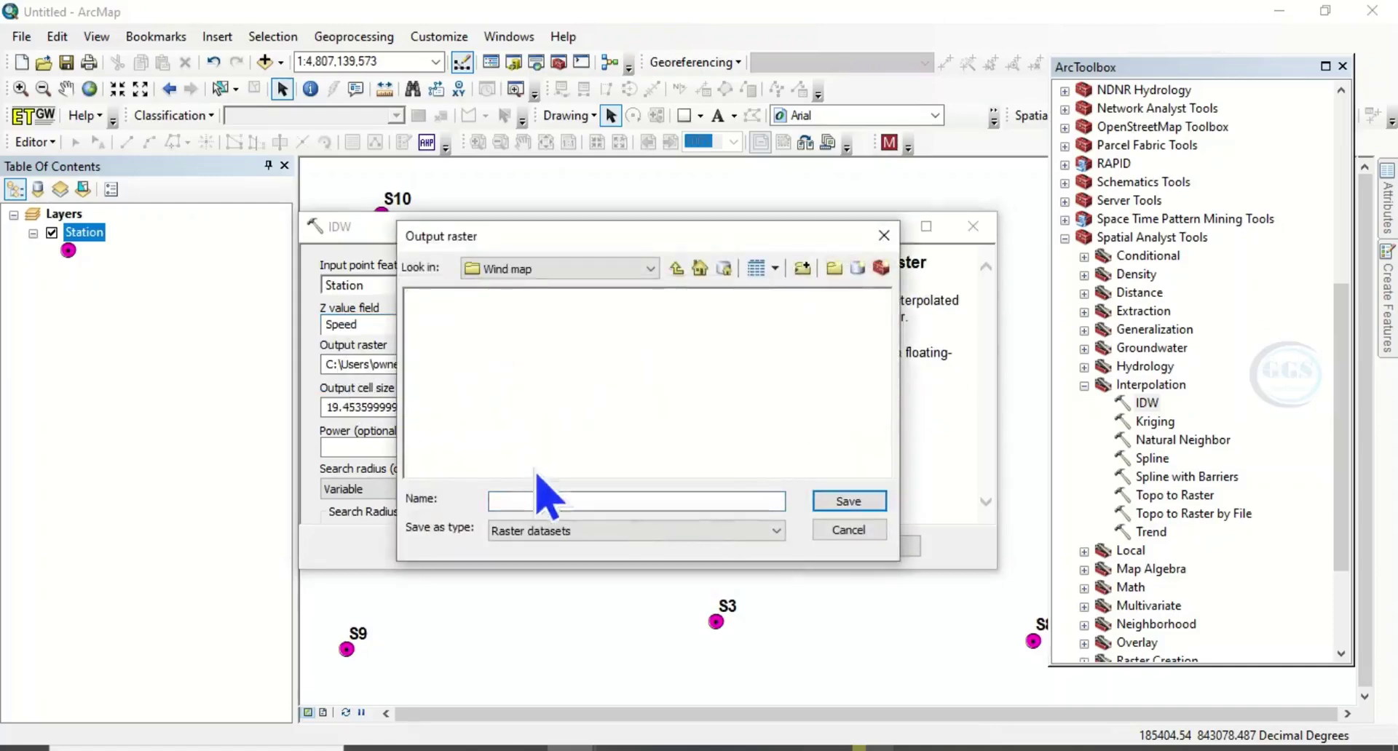
left_click(509, 499)
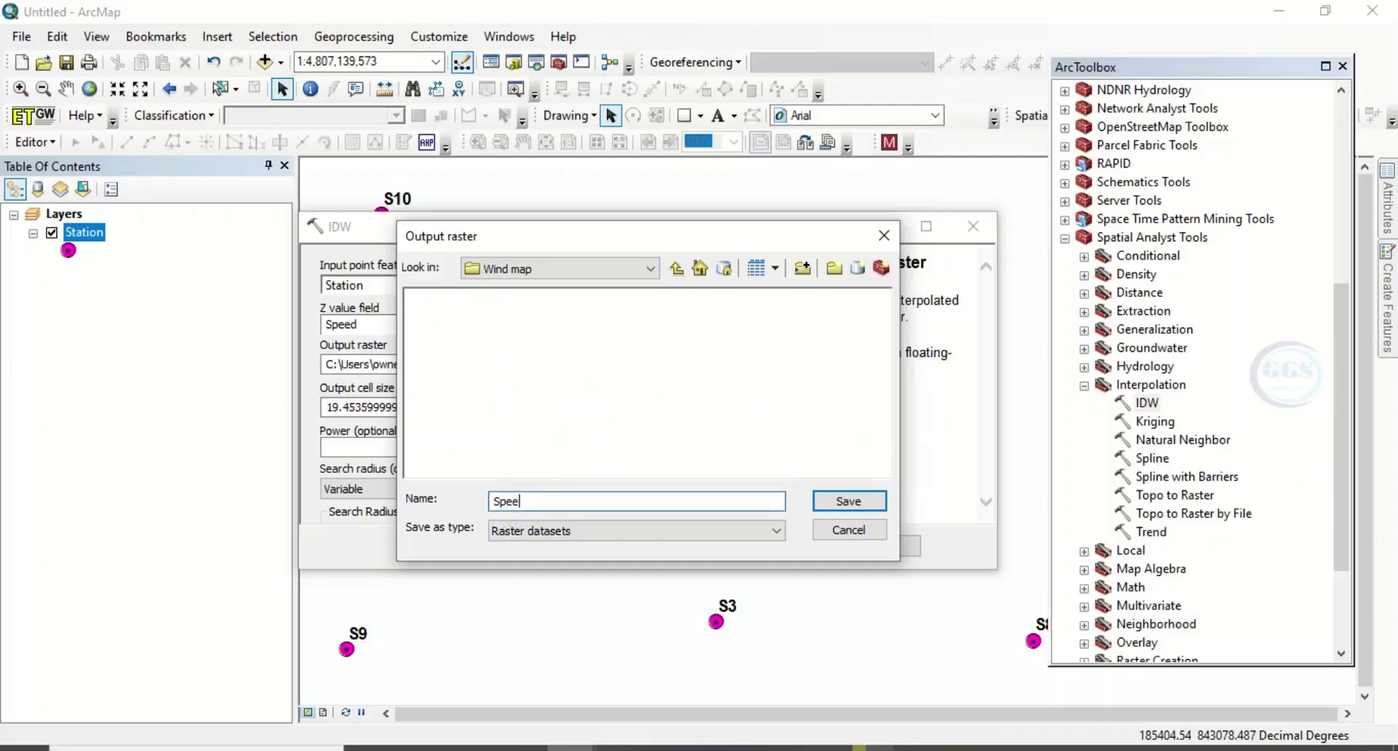
left_click(841, 501)
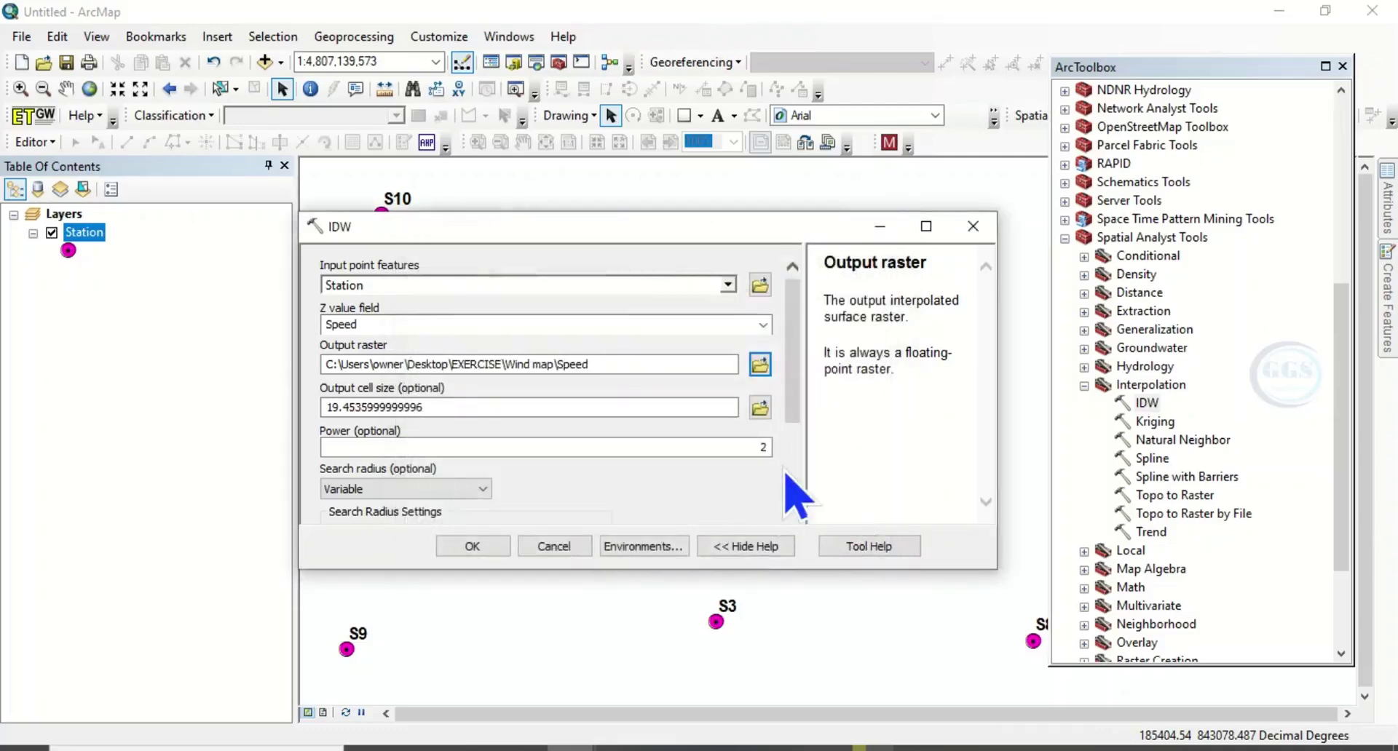
scroll(796, 461, "down", 3)
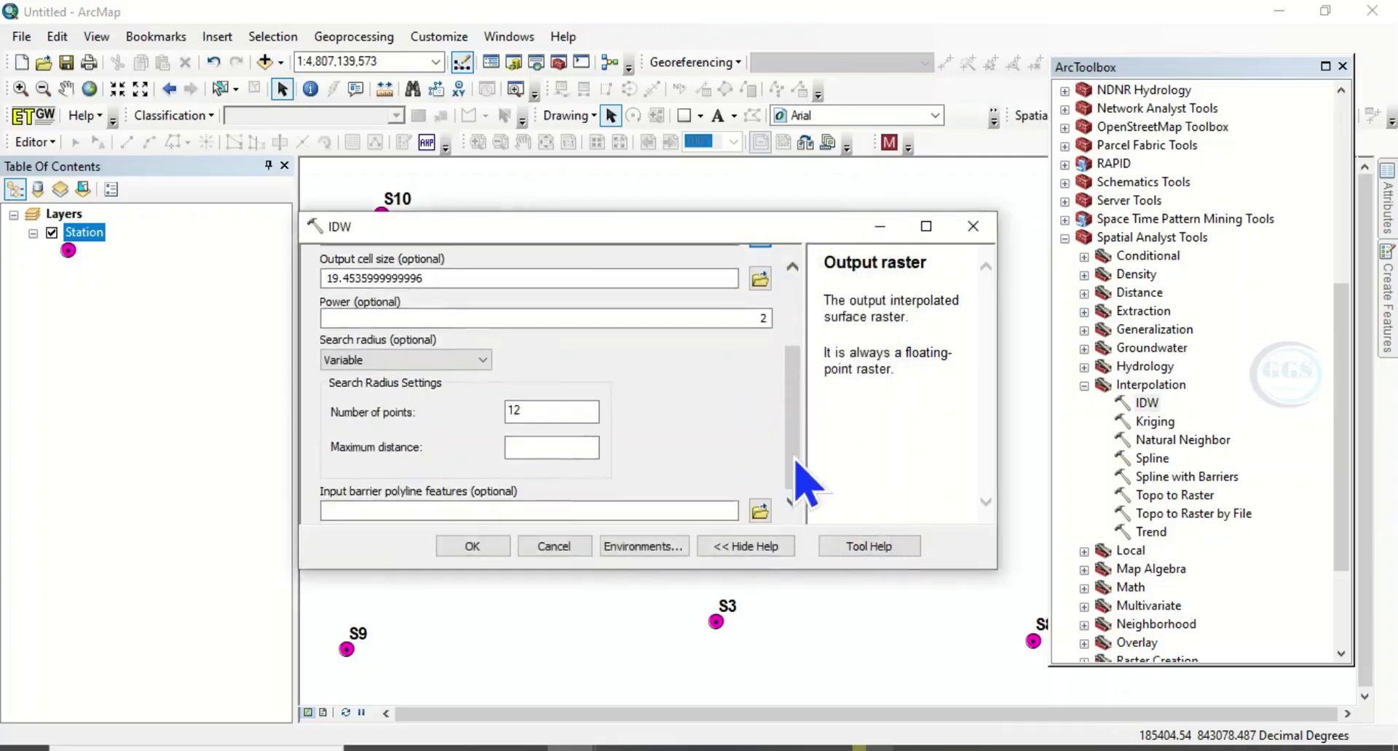
scroll(795, 461, "up", 2)
scroll(796, 461, "down", 2)
left_click(471, 548)
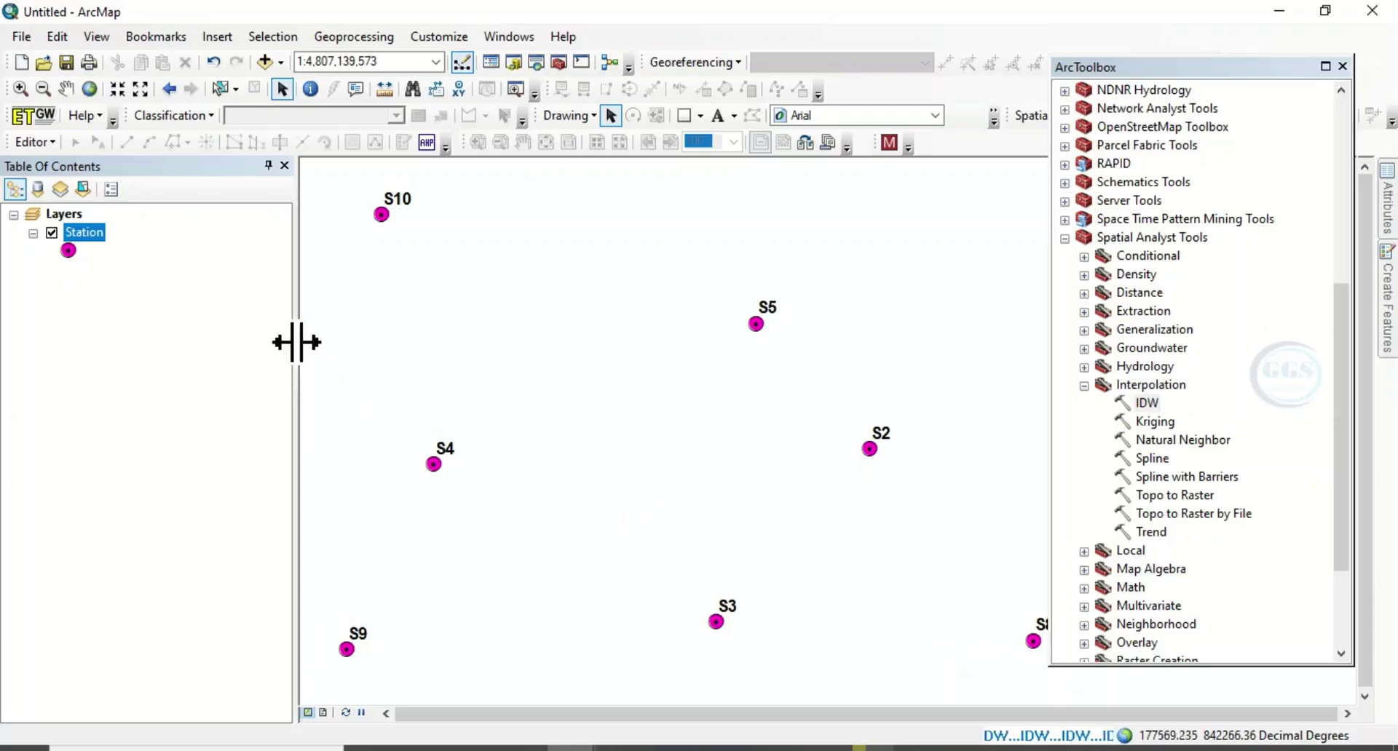
left_click_drag(297, 342, 218, 338)
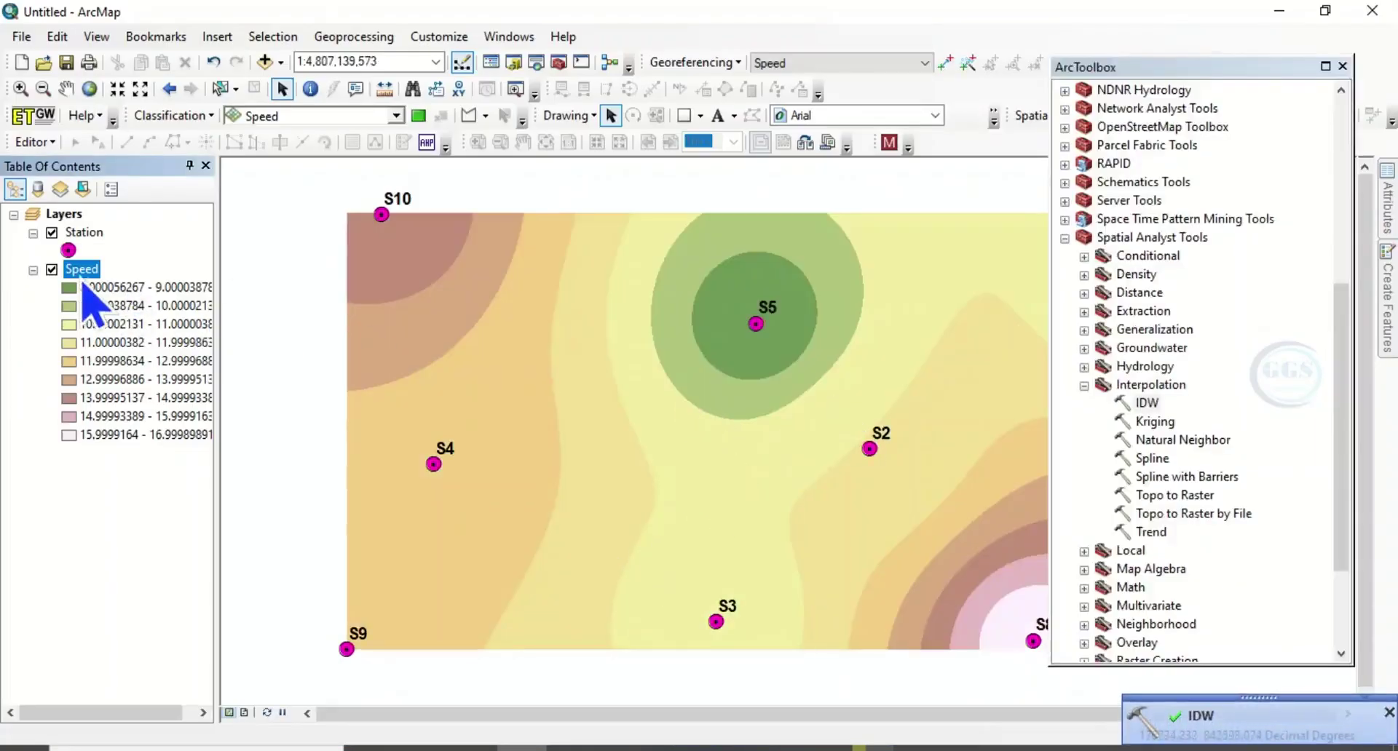
- Set up another IDW interpolation with Station as the input point features and Direction as the Z value field
double_click(1147, 403)
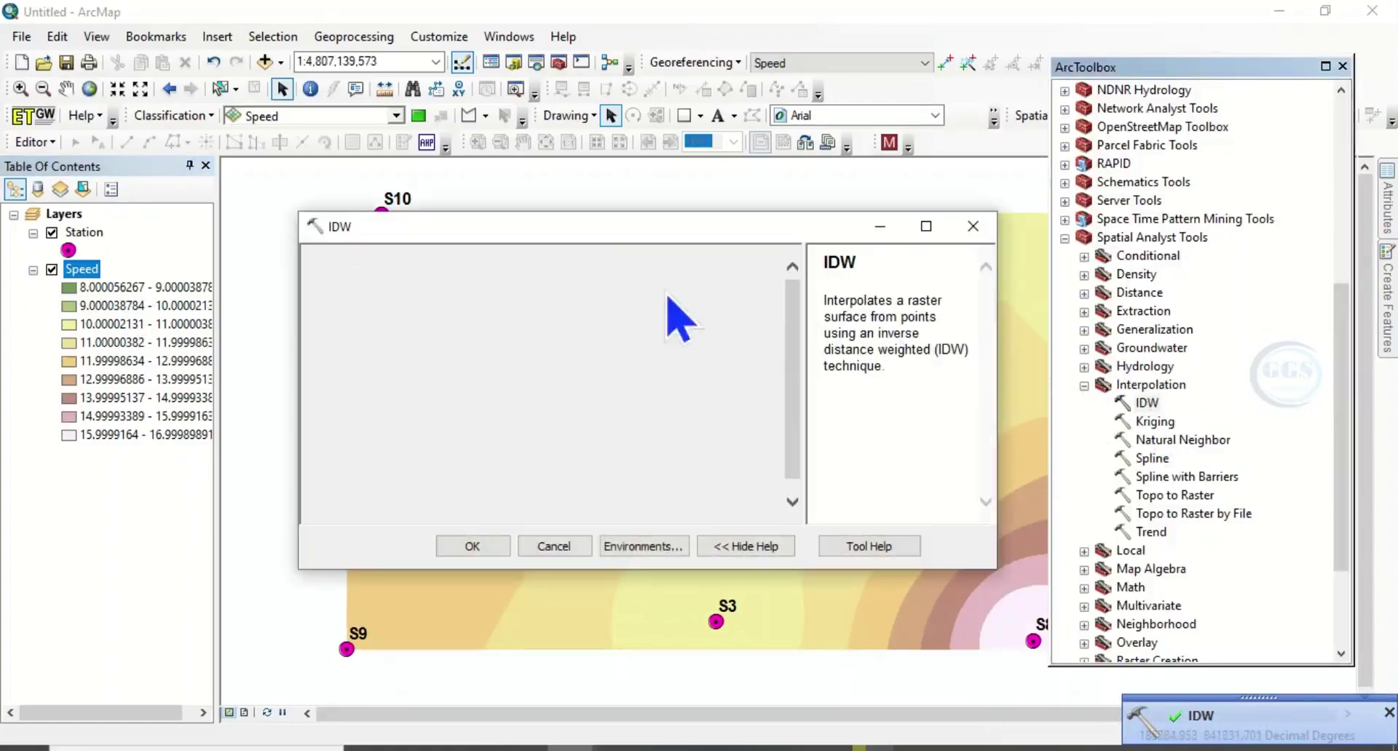
left_click(728, 286)
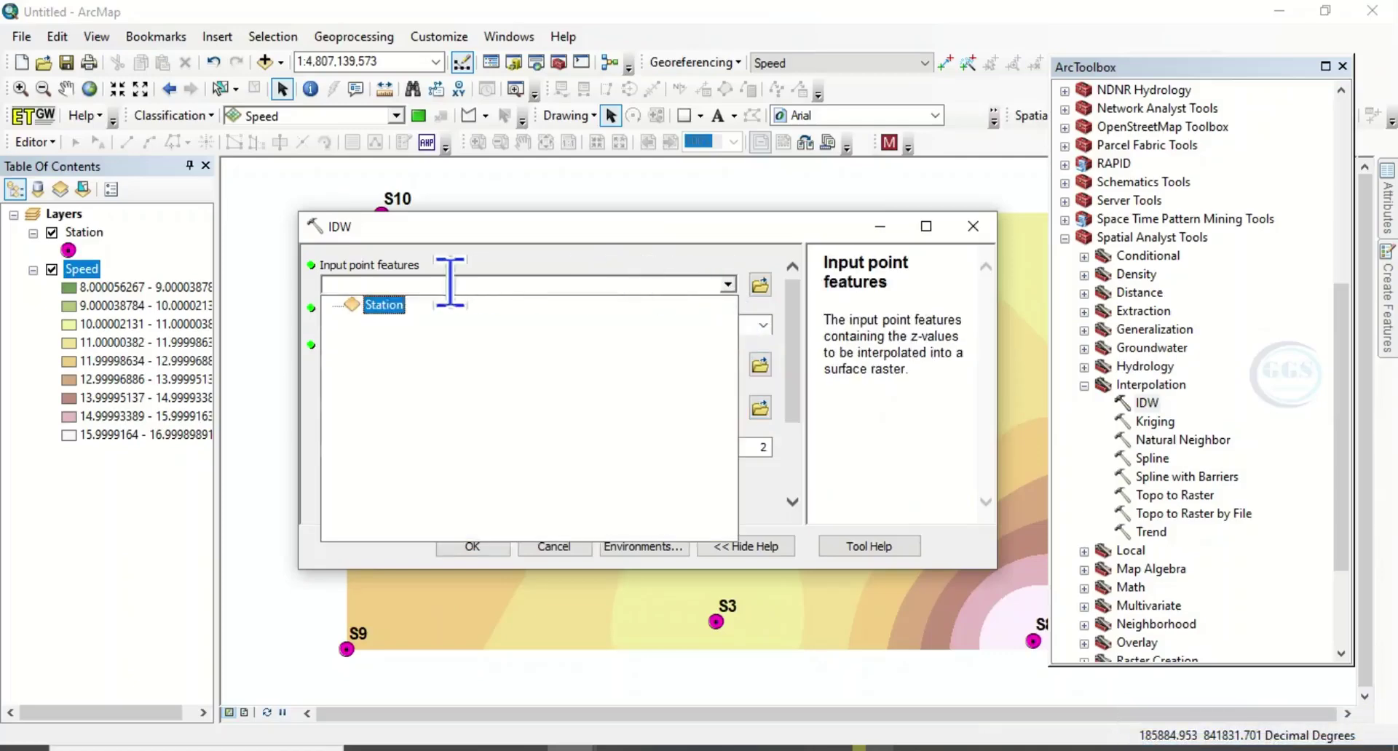
left_click(387, 305)
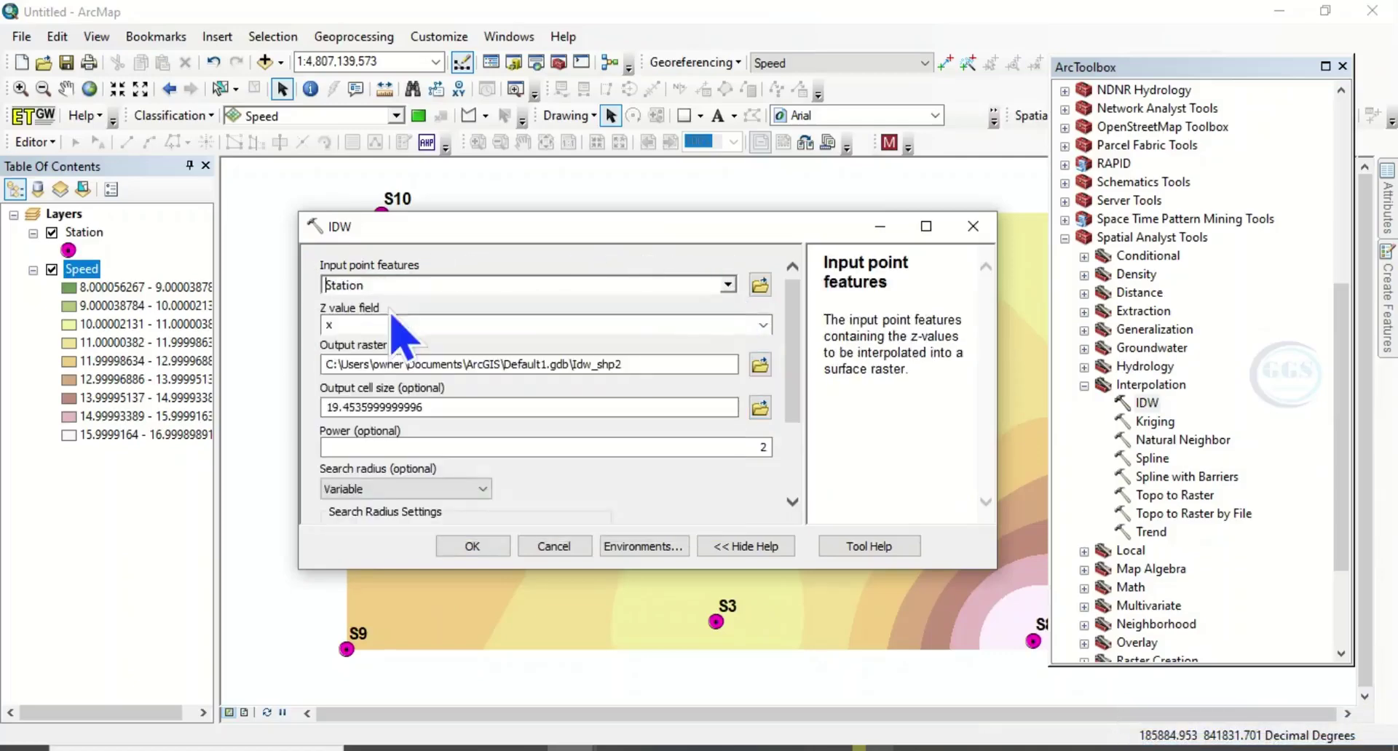
left_click(763, 325)
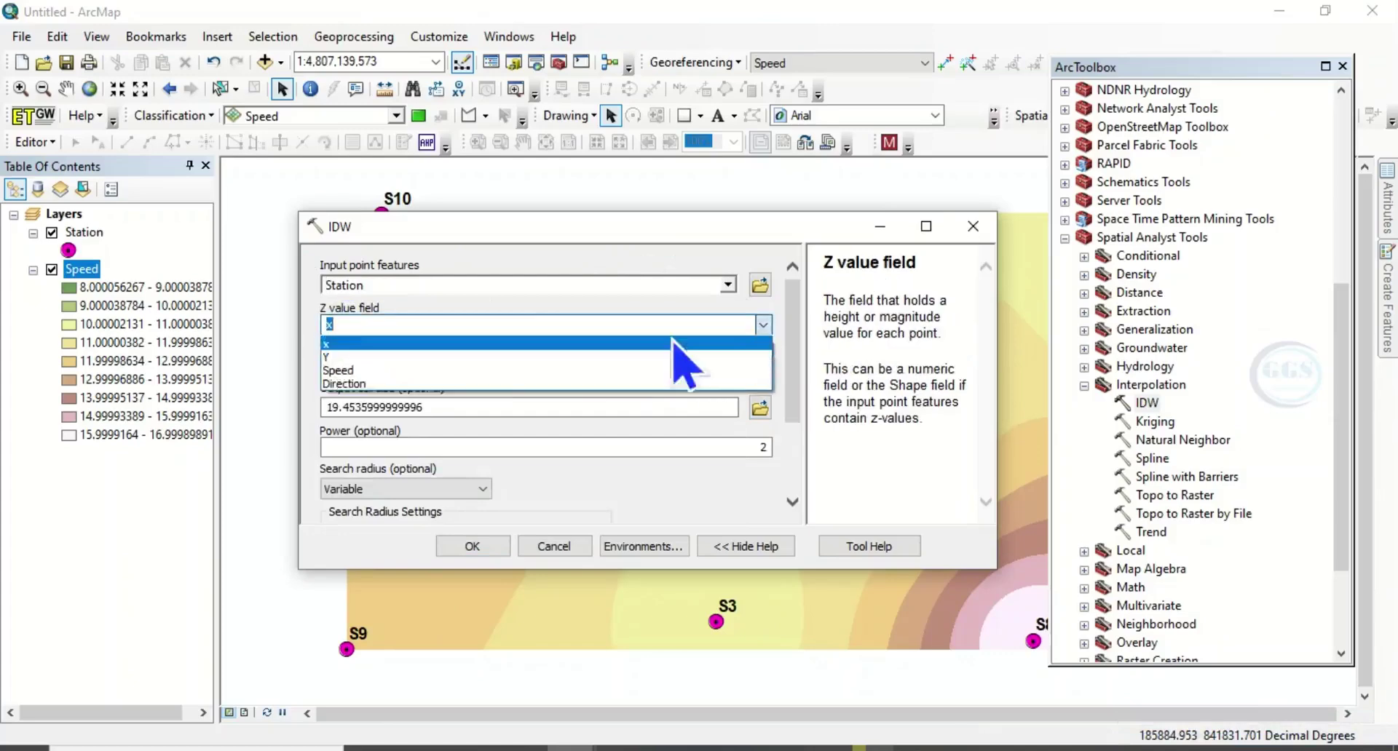
left_click(357, 384)
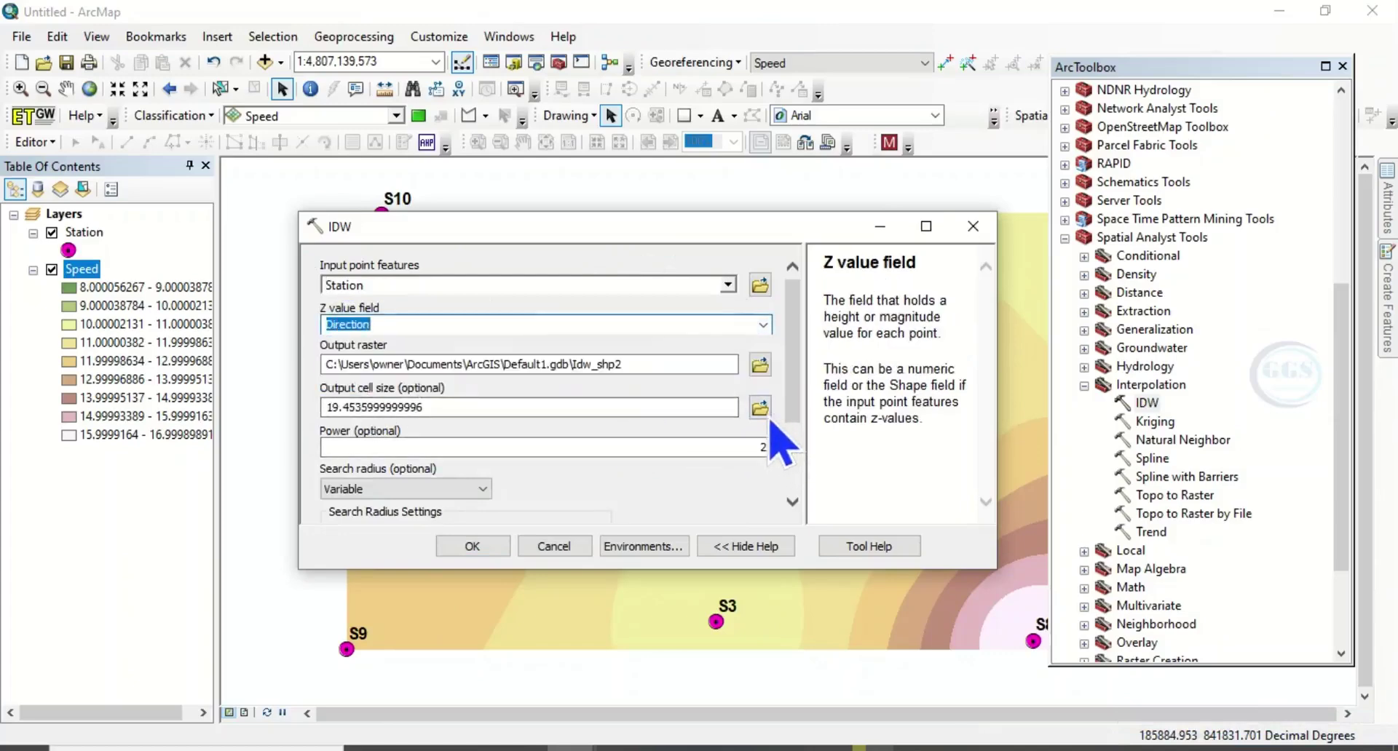
- Save the IDW output raster as Direction in the Wind map folder, run the interpolation, and close ArcToolbox
left_click(759, 364)
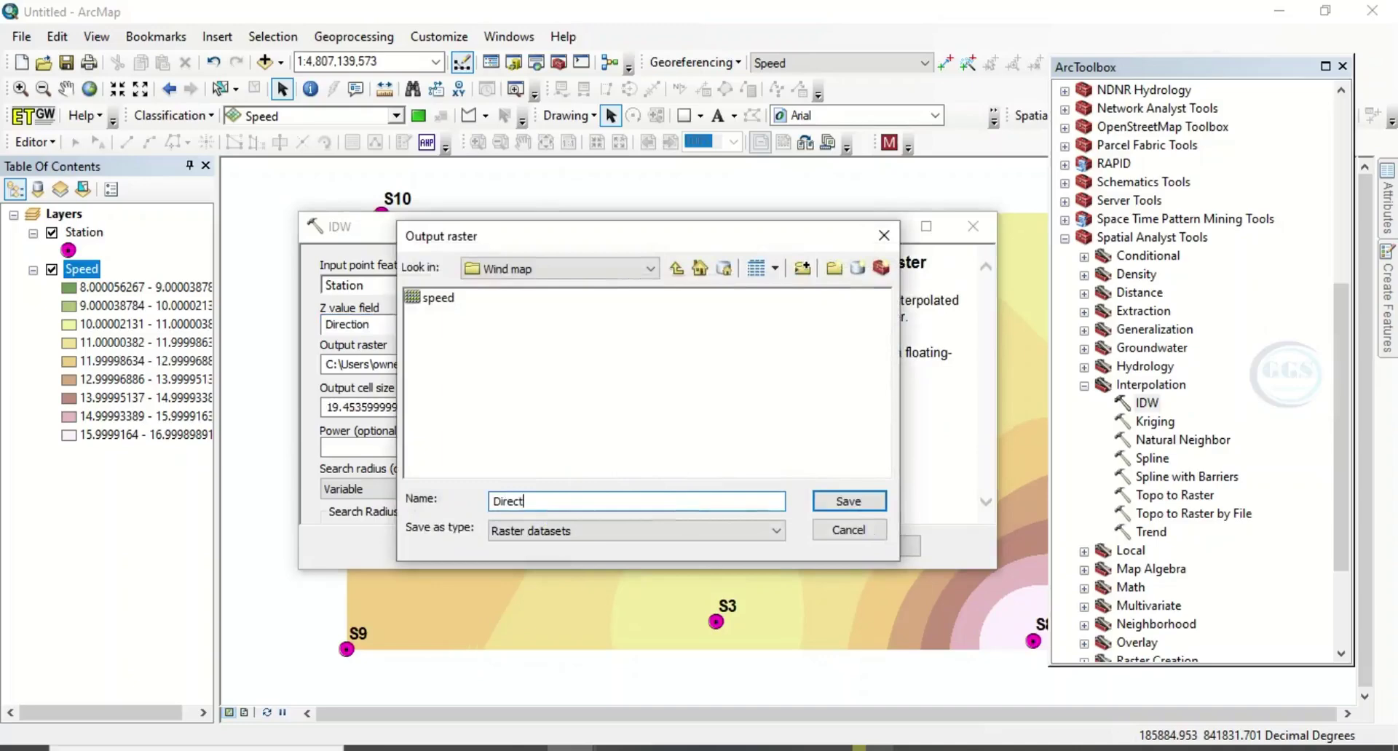
left_click(833, 504)
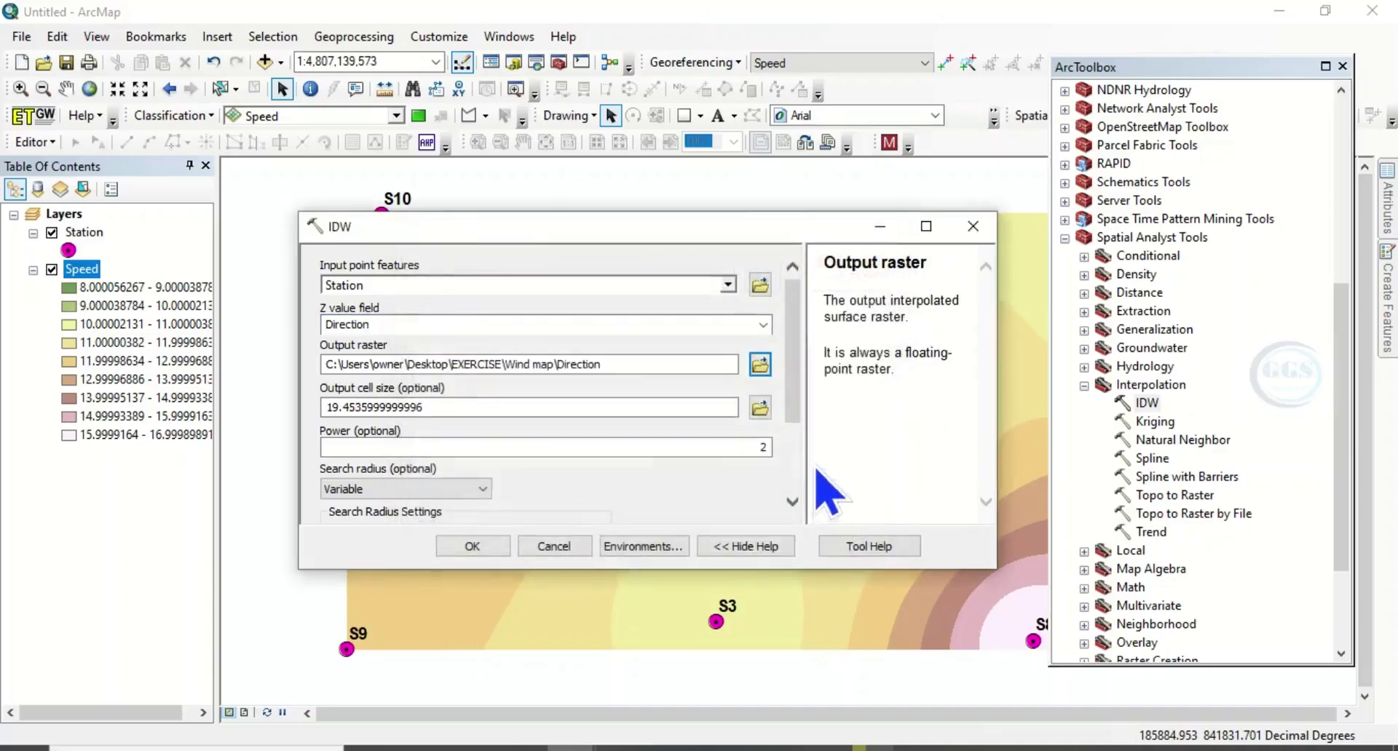
scroll(810, 489, "down", 3)
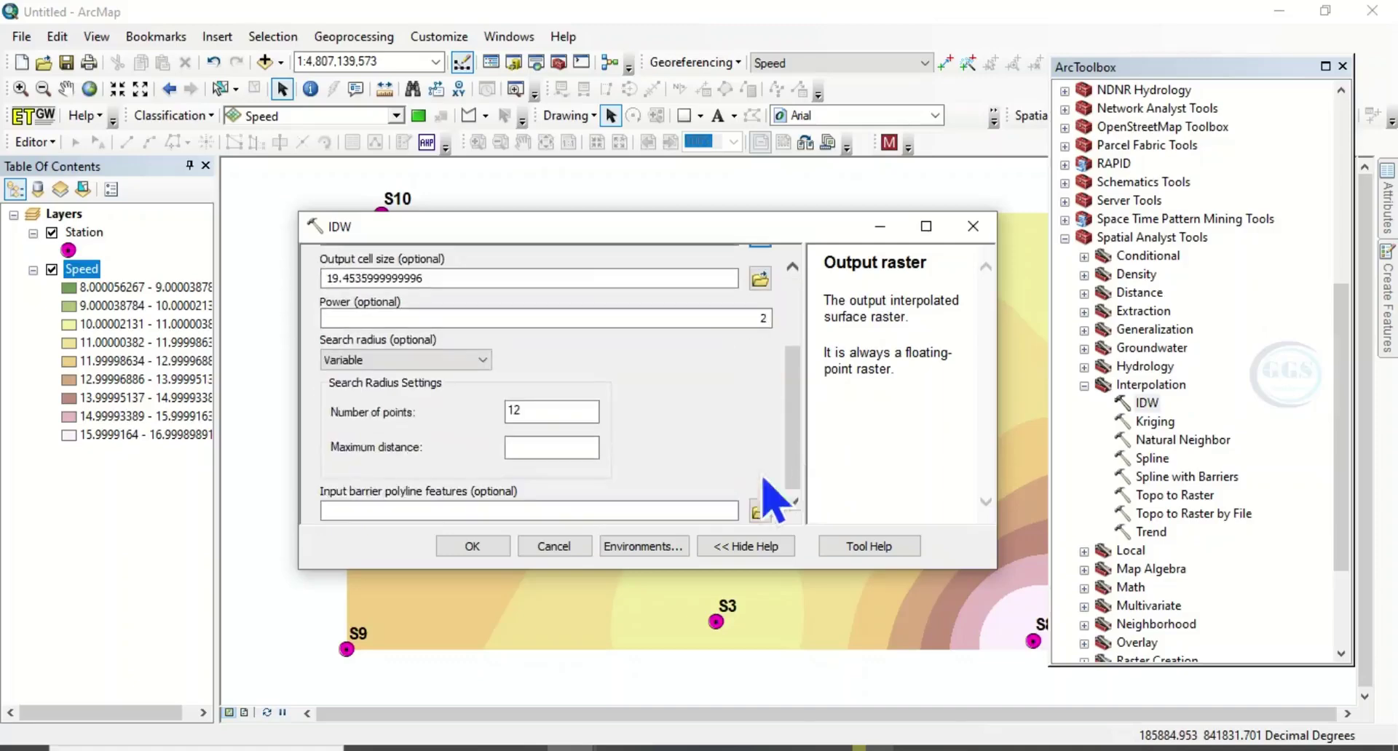
left_click(475, 547)
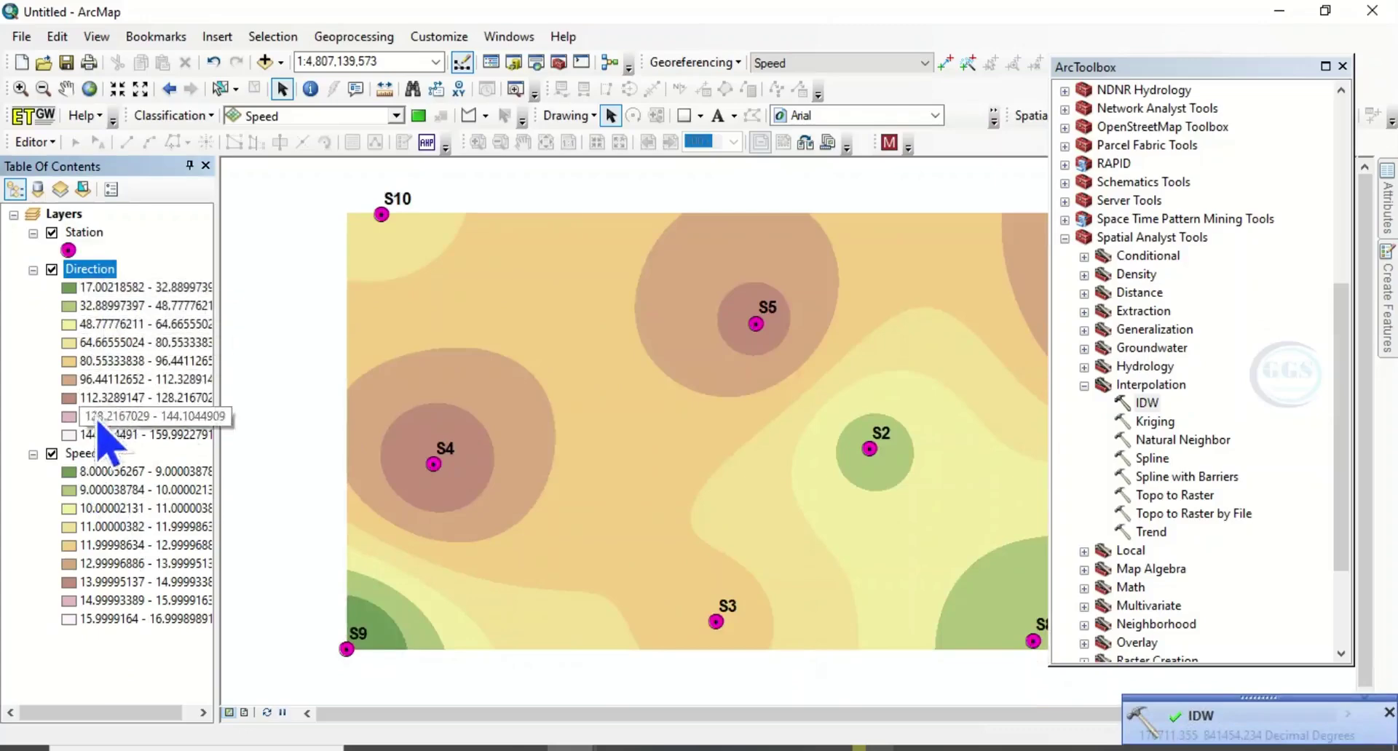
left_click(1344, 66)
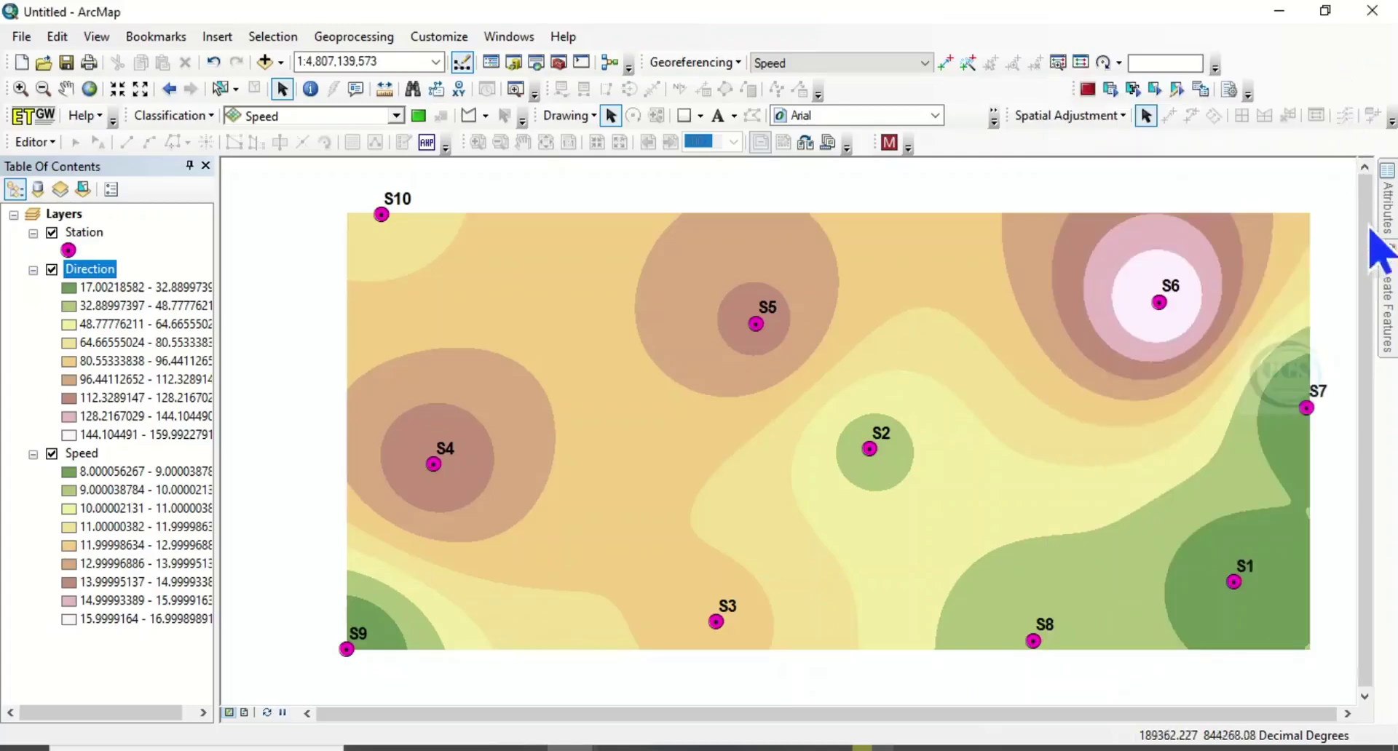
- Search for the Create Fishnet tool, open it, and set its output feature class to Wind in the Wind map folder
left_click(537, 65)
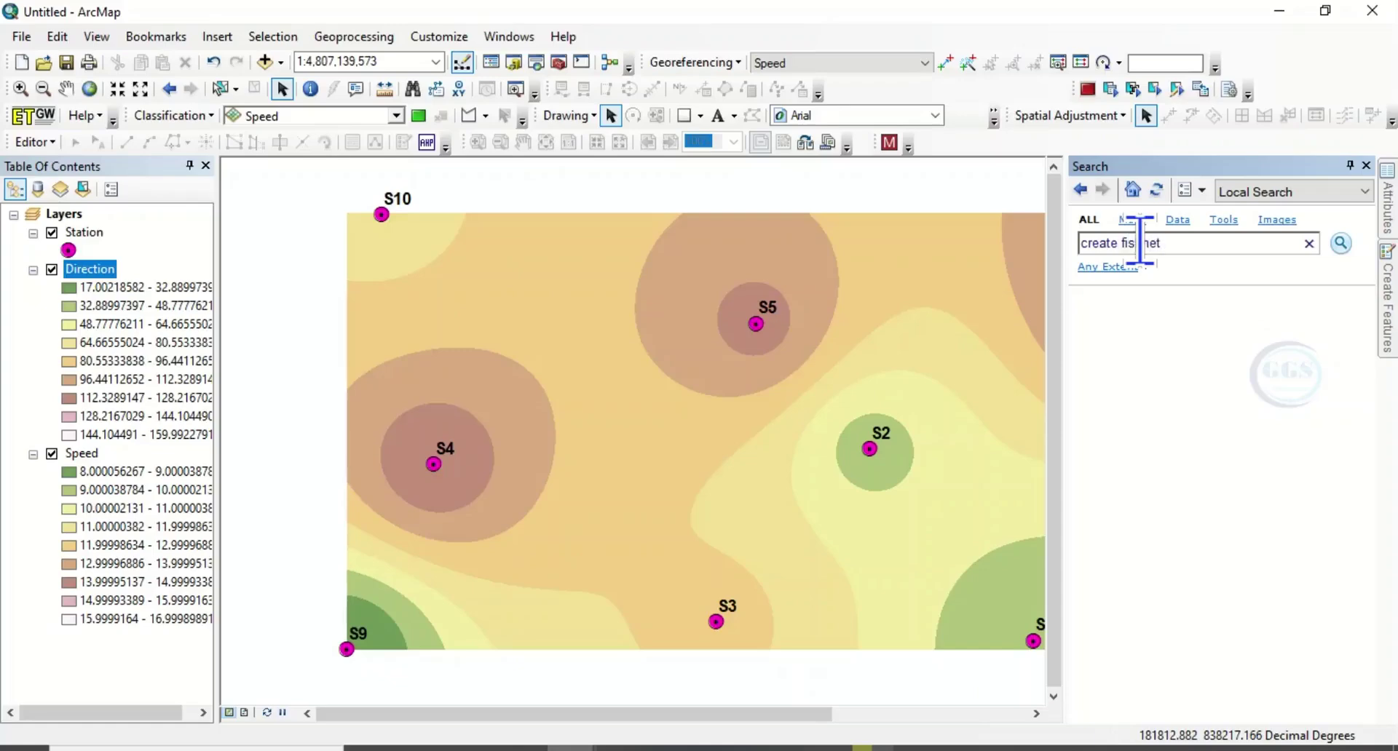
left_click(1343, 250)
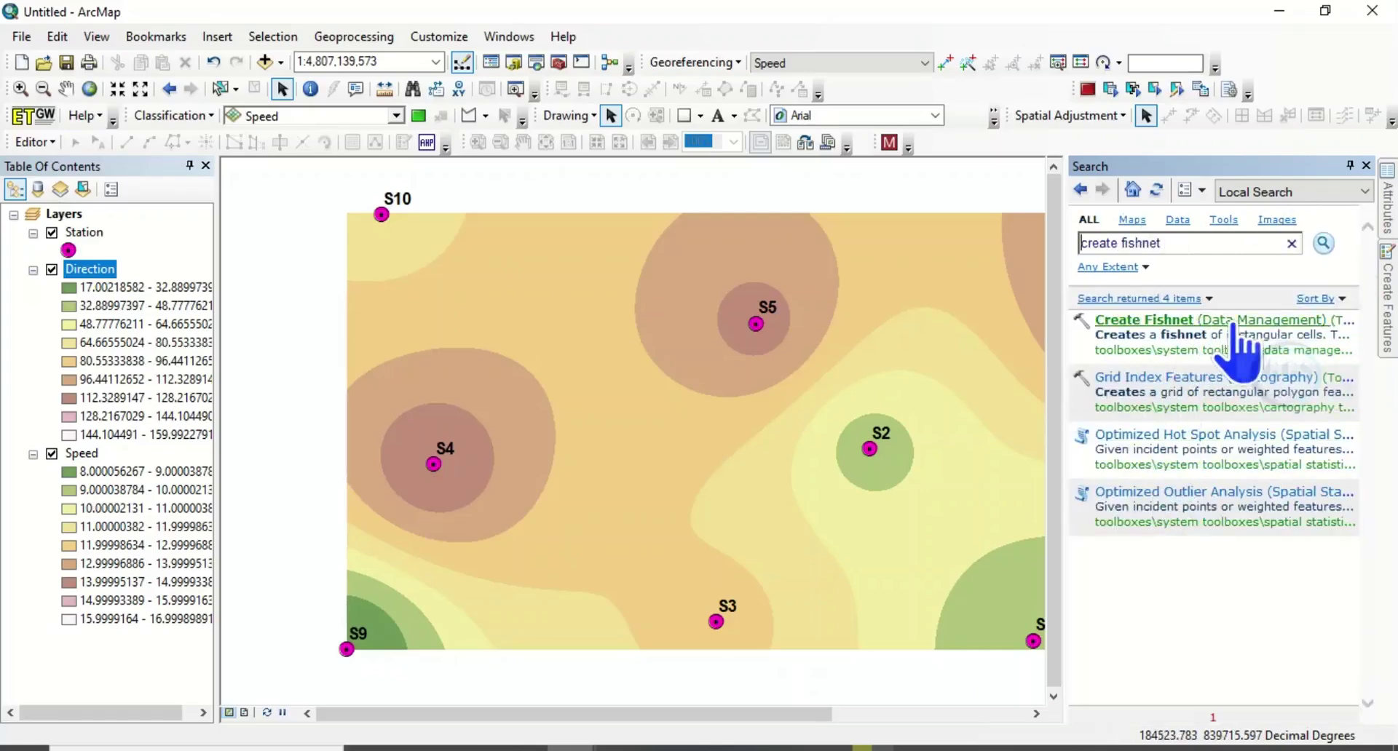
left_click(1208, 326)
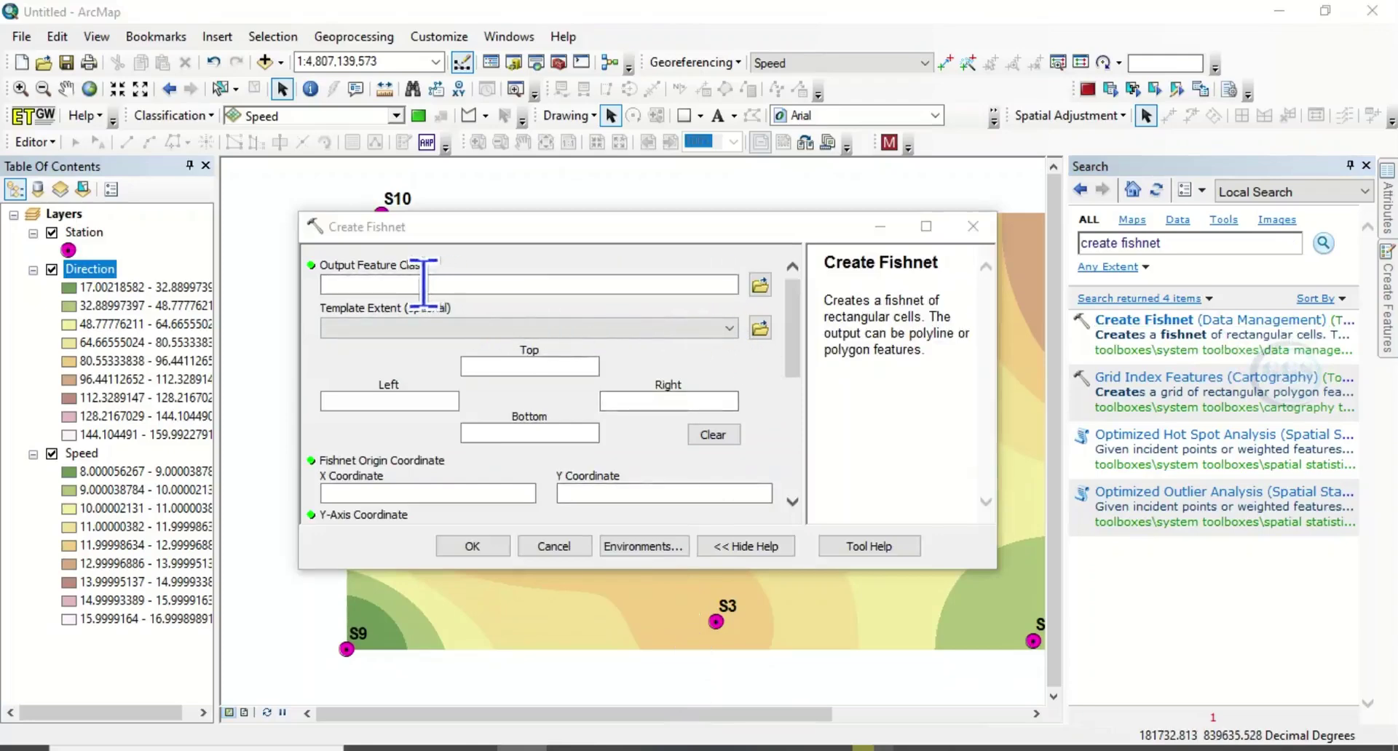
left_click(759, 286)
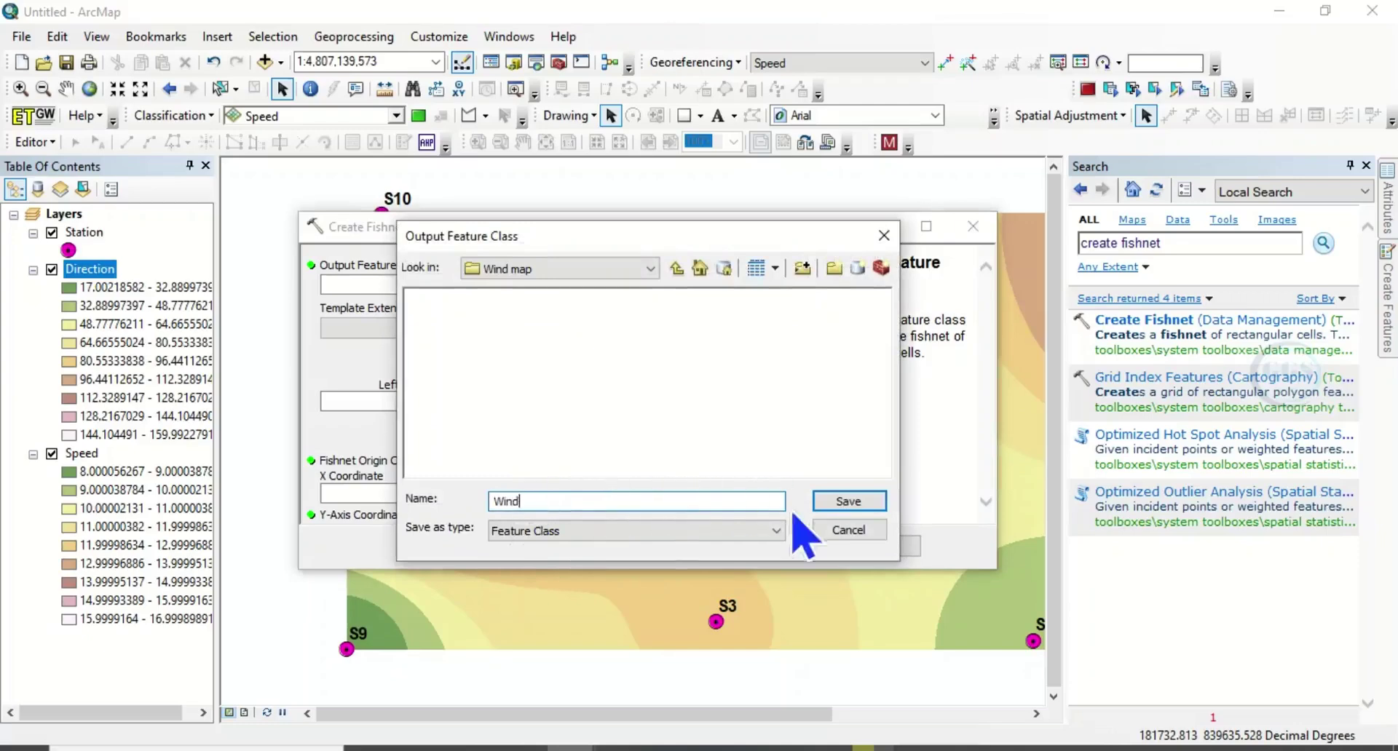
left_click(839, 503)
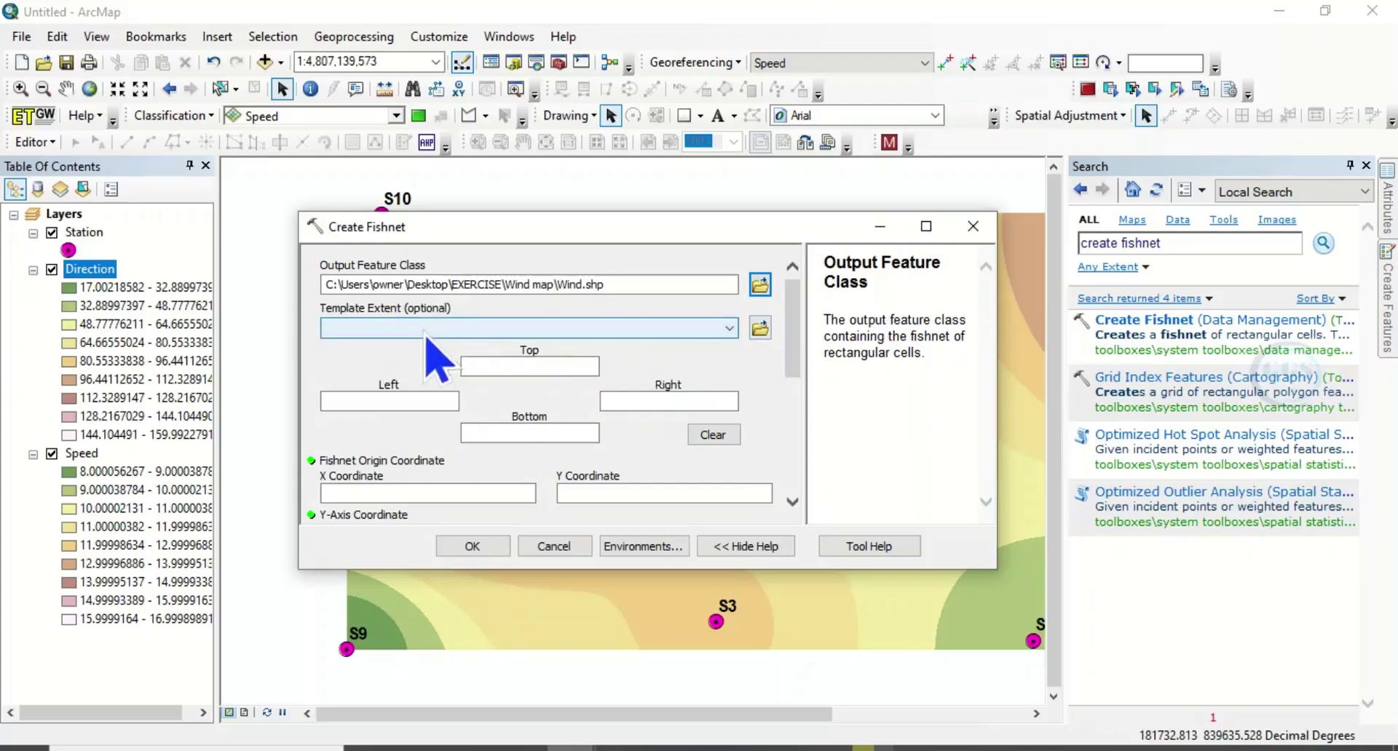
- Create the fishnet with the Direction layer's extent and a cell size of 500 by 500, and close the search window
left_click(730, 329)
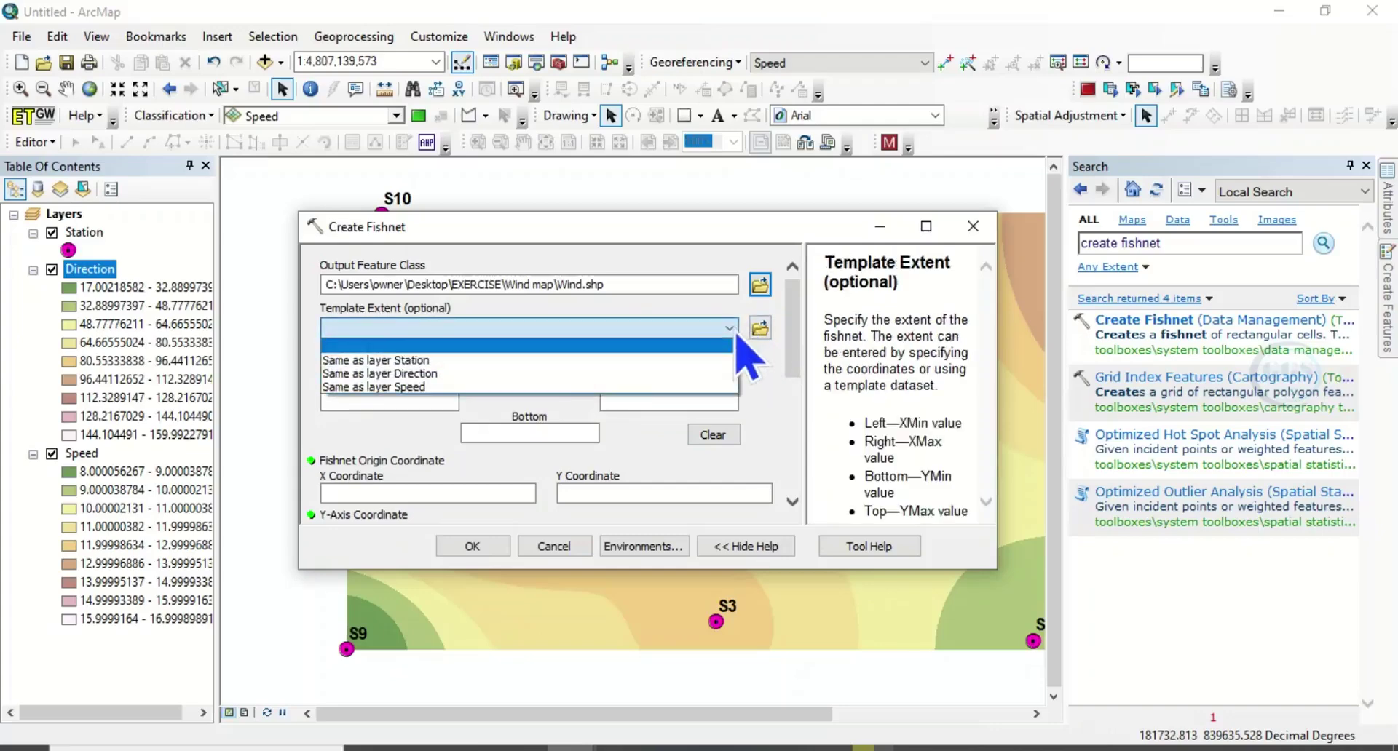
left_click(420, 377)
scroll(801, 466, "down", 5)
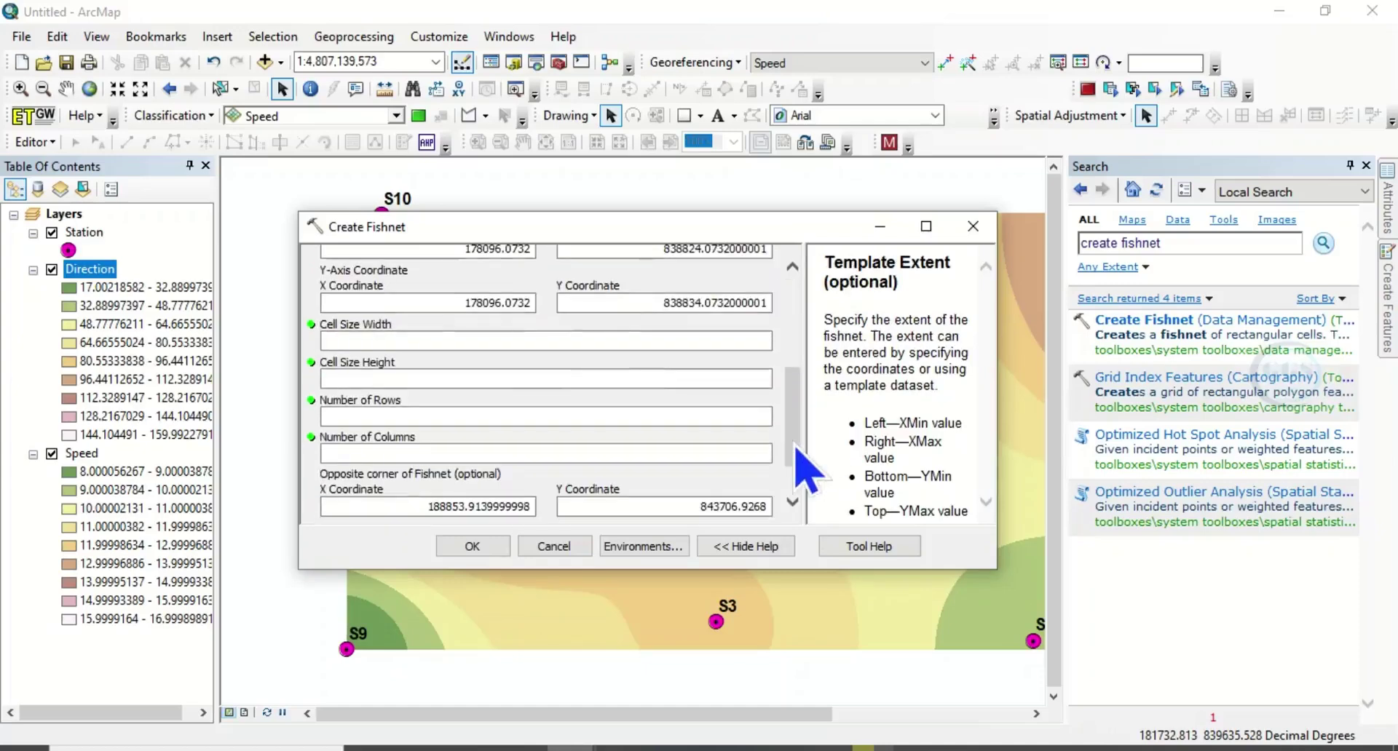
left_click(445, 341)
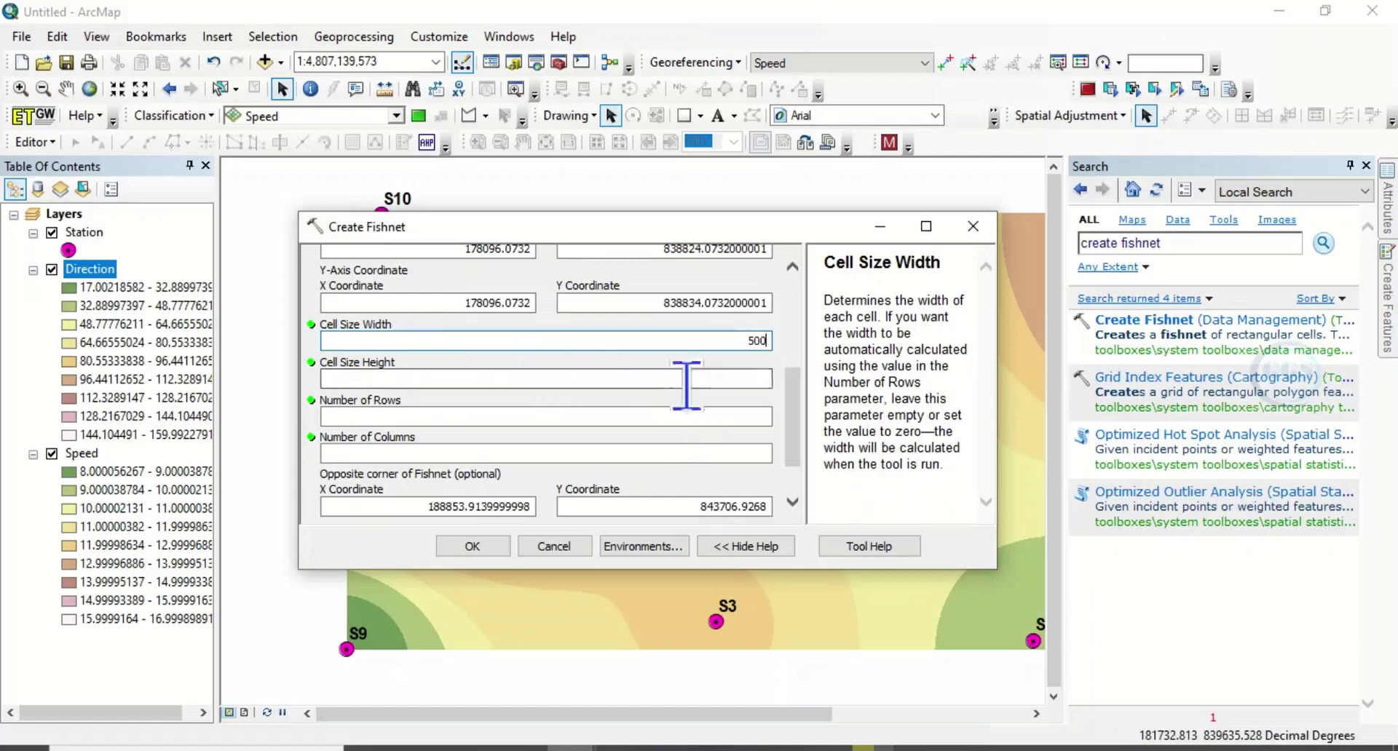
left_click(728, 380)
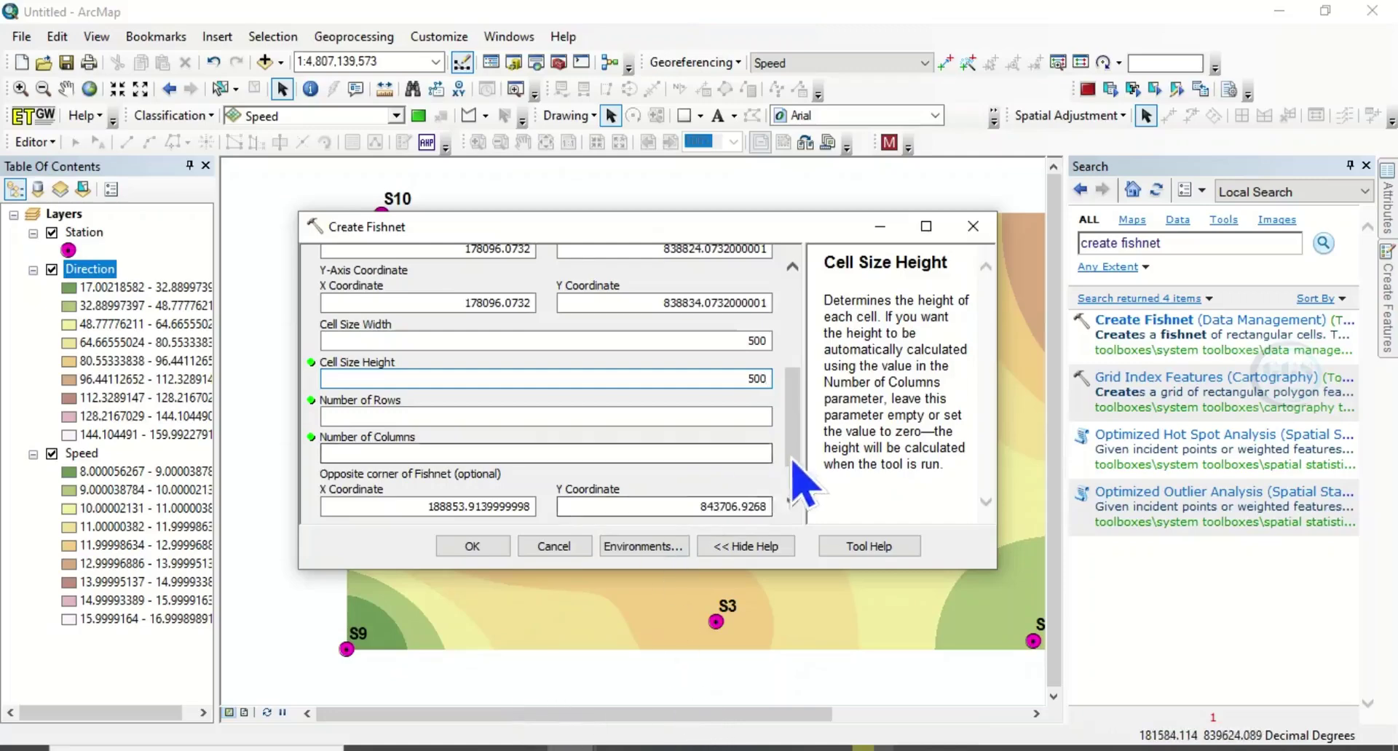
scroll(796, 466, "down", 1)
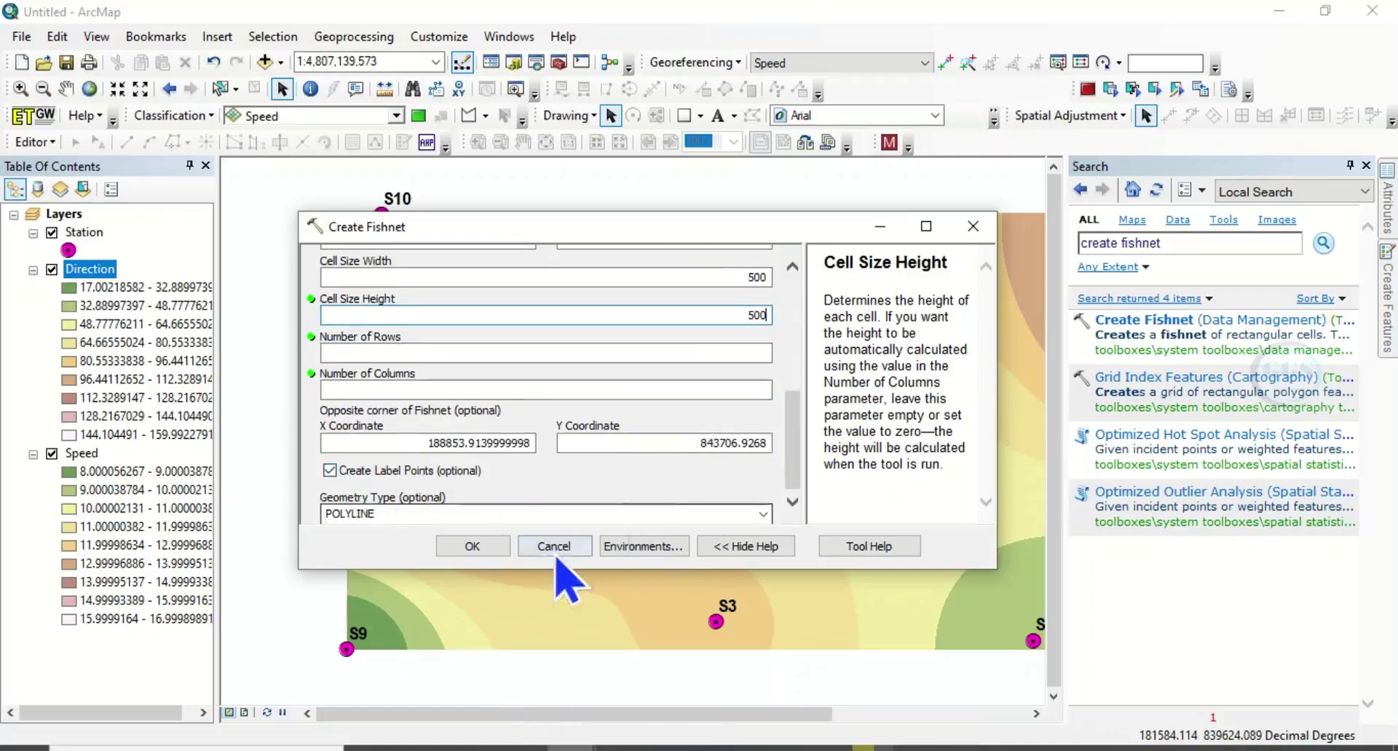
left_click(473, 547)
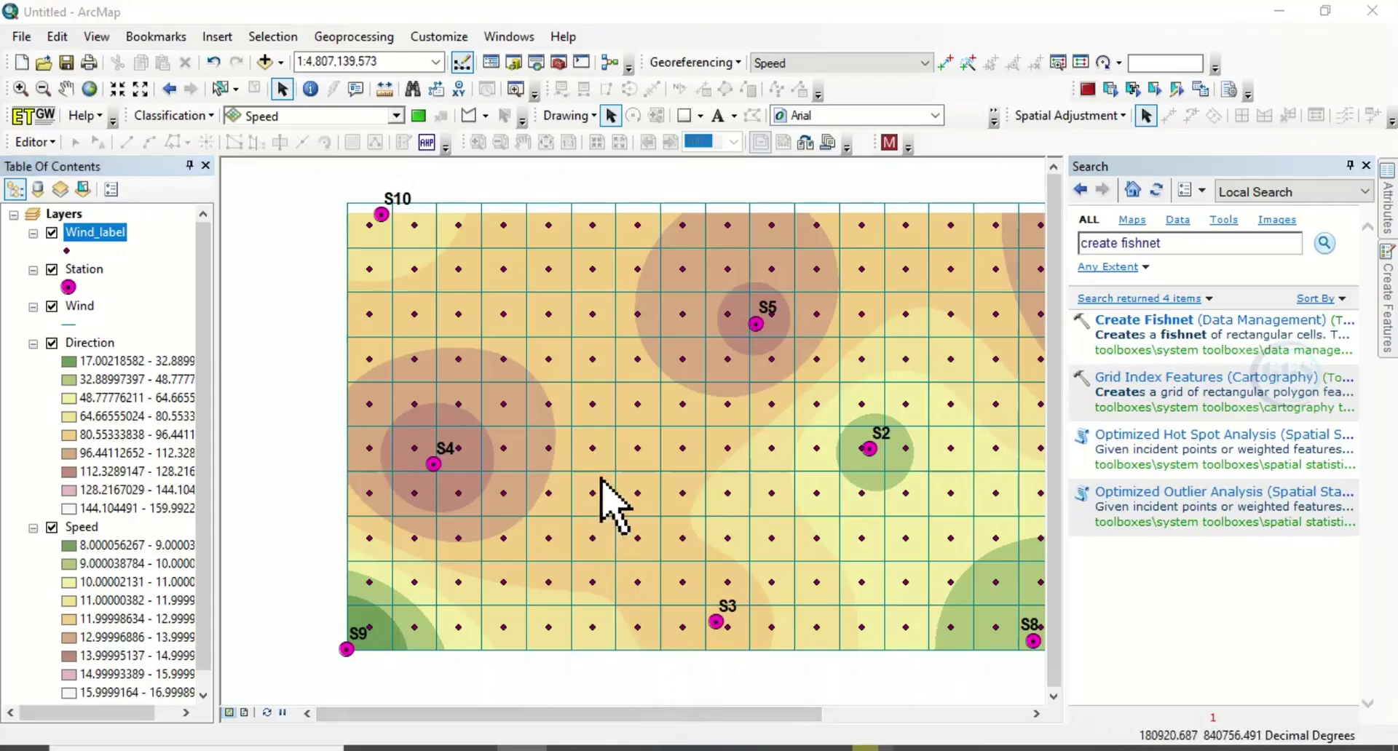
left_click(1368, 166)
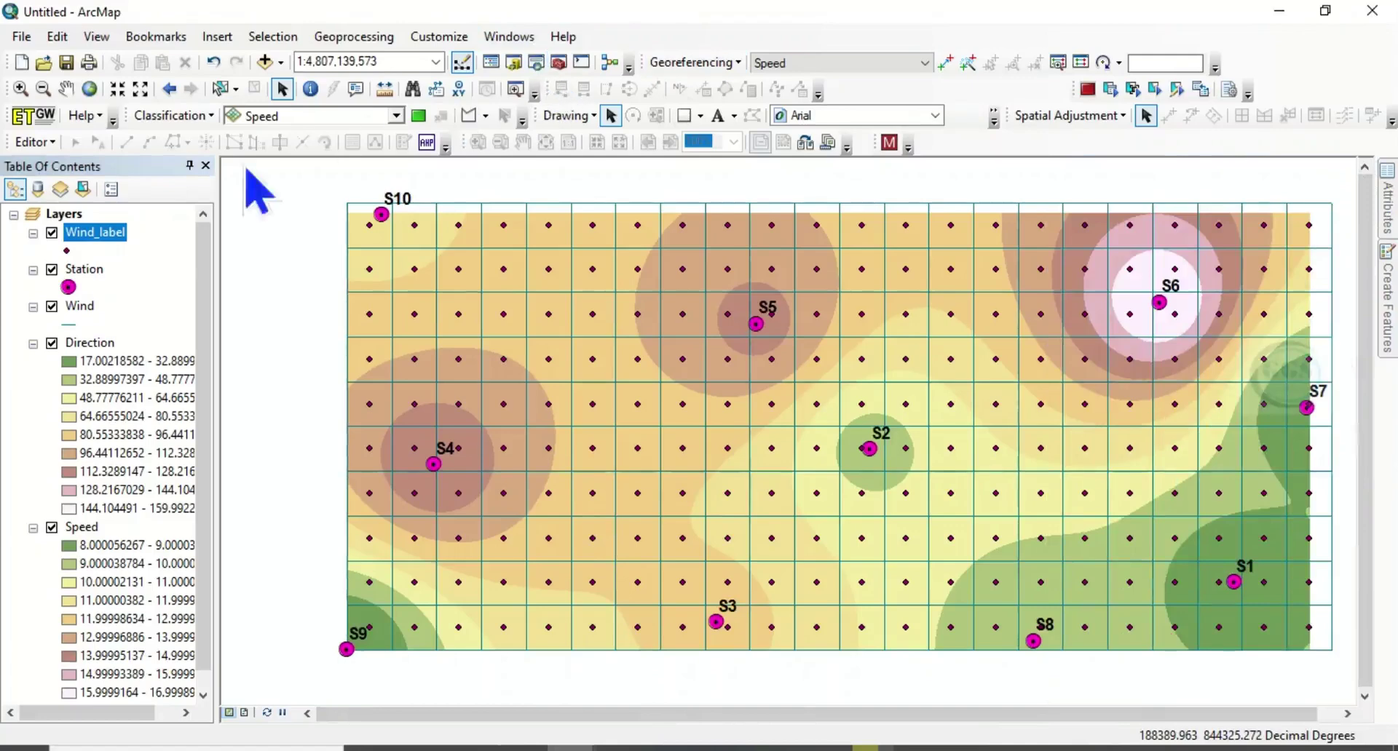
- Examine the fields in the Wind_label layer's attribute table, and close the table
right_click(93, 235)
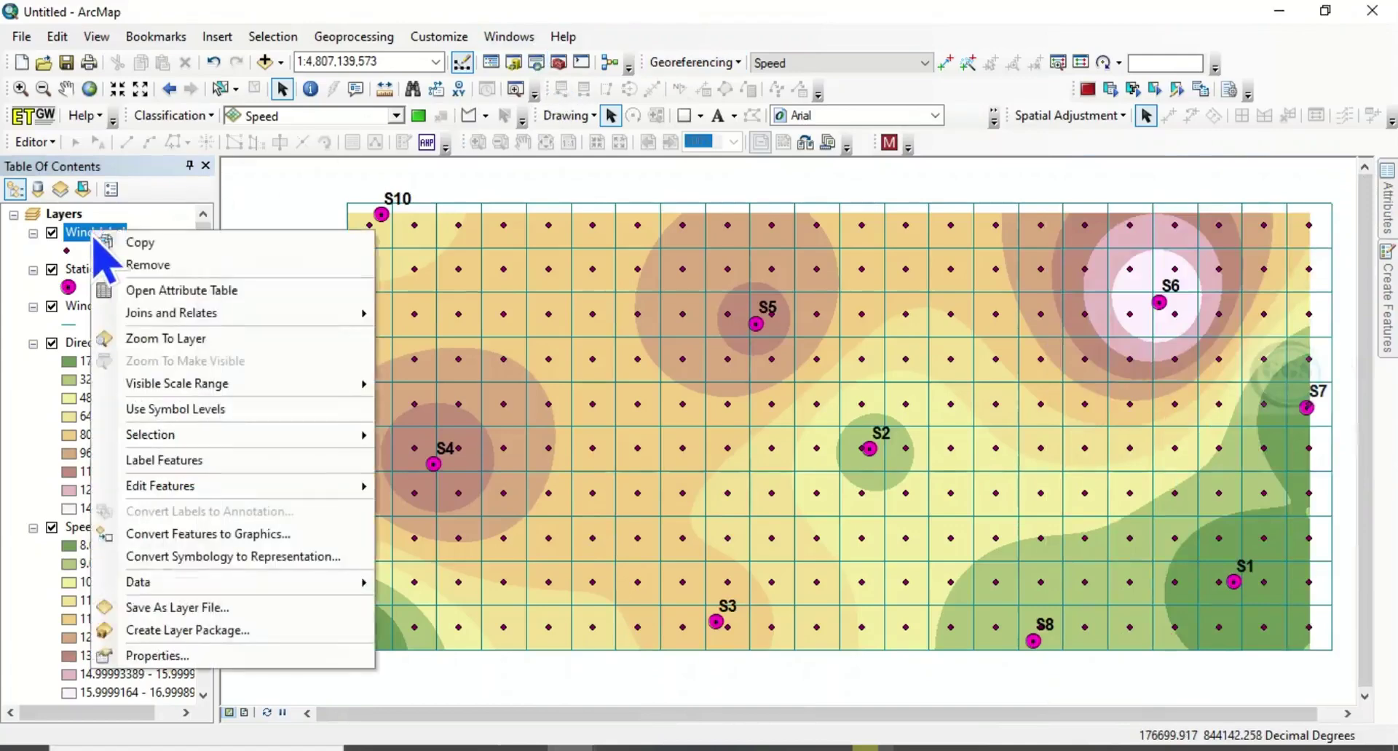
left_click(146, 289)
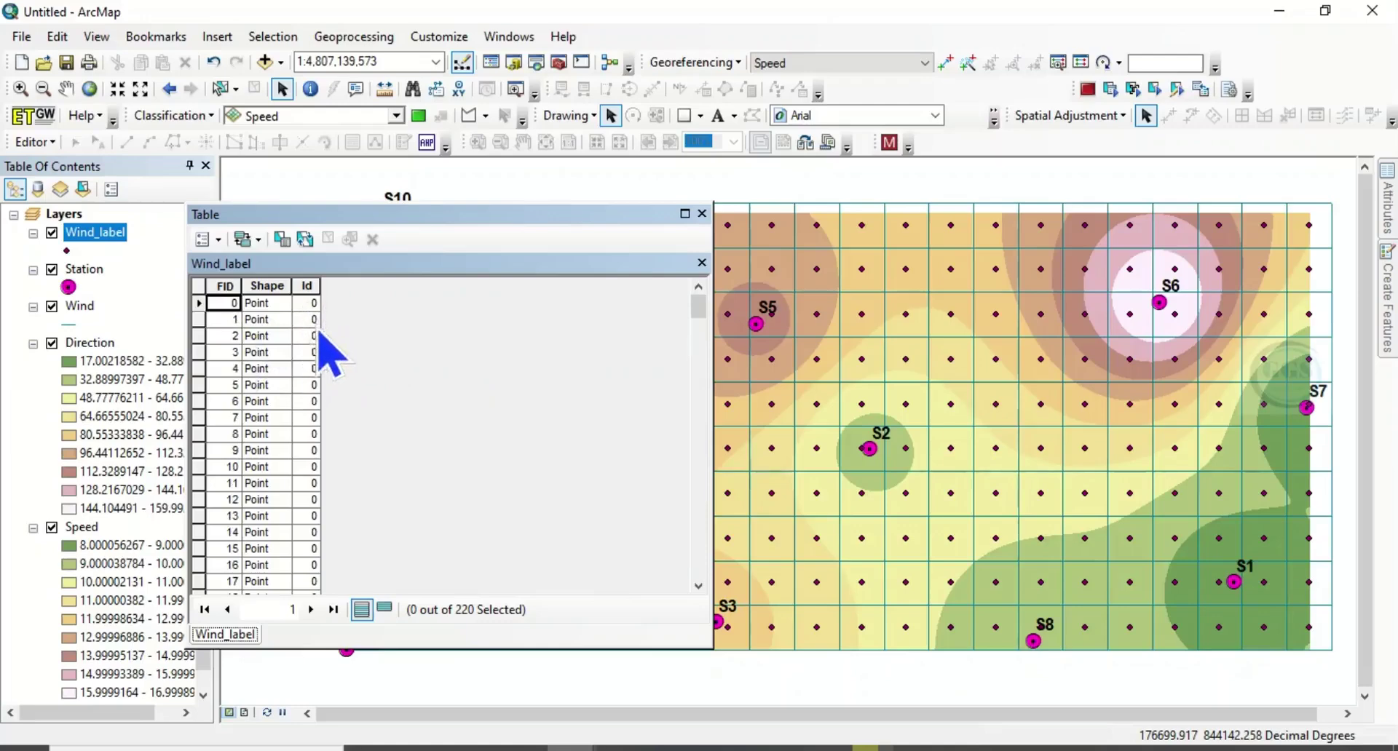
left_click(702, 214)
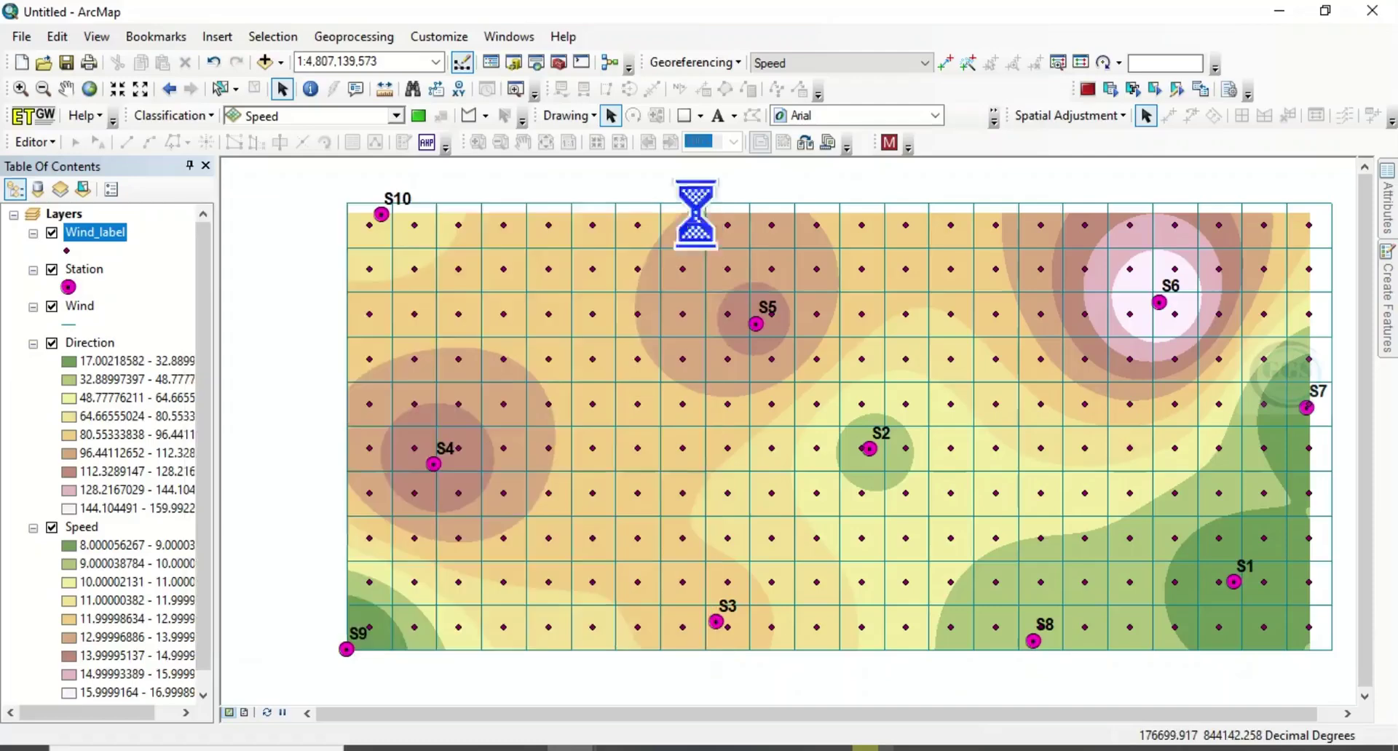
- Open the Extract Multi Values to Points tool from the Spatial Analyst Extraction toolset
left_click(558, 63)
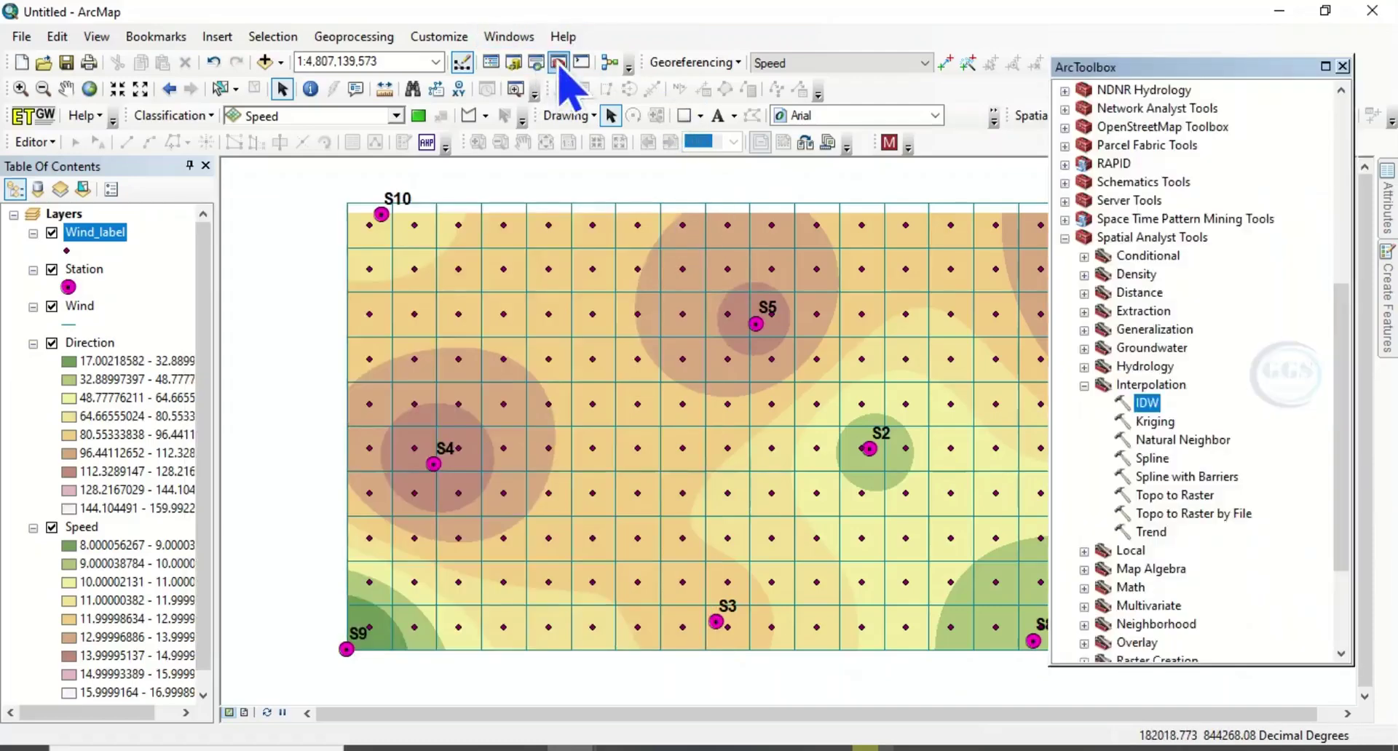
left_click(1084, 386)
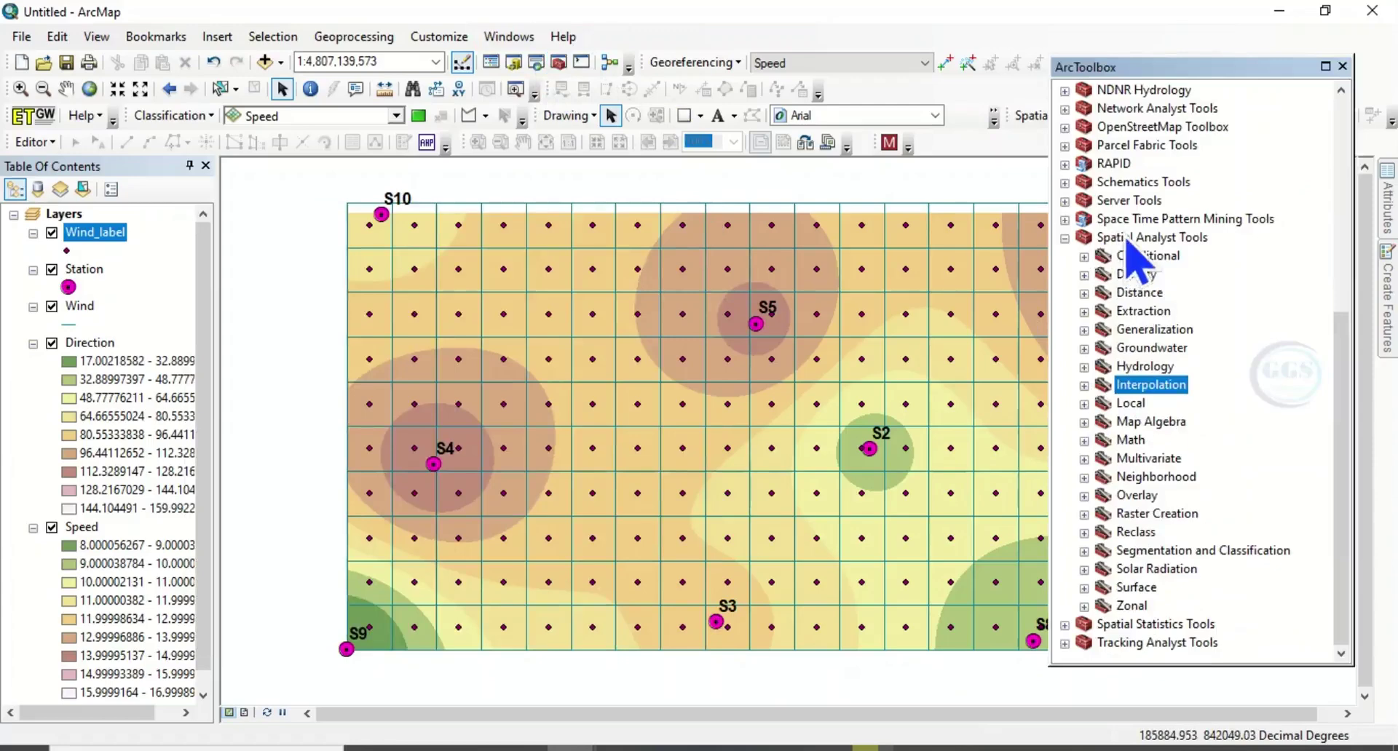
left_click(1085, 313)
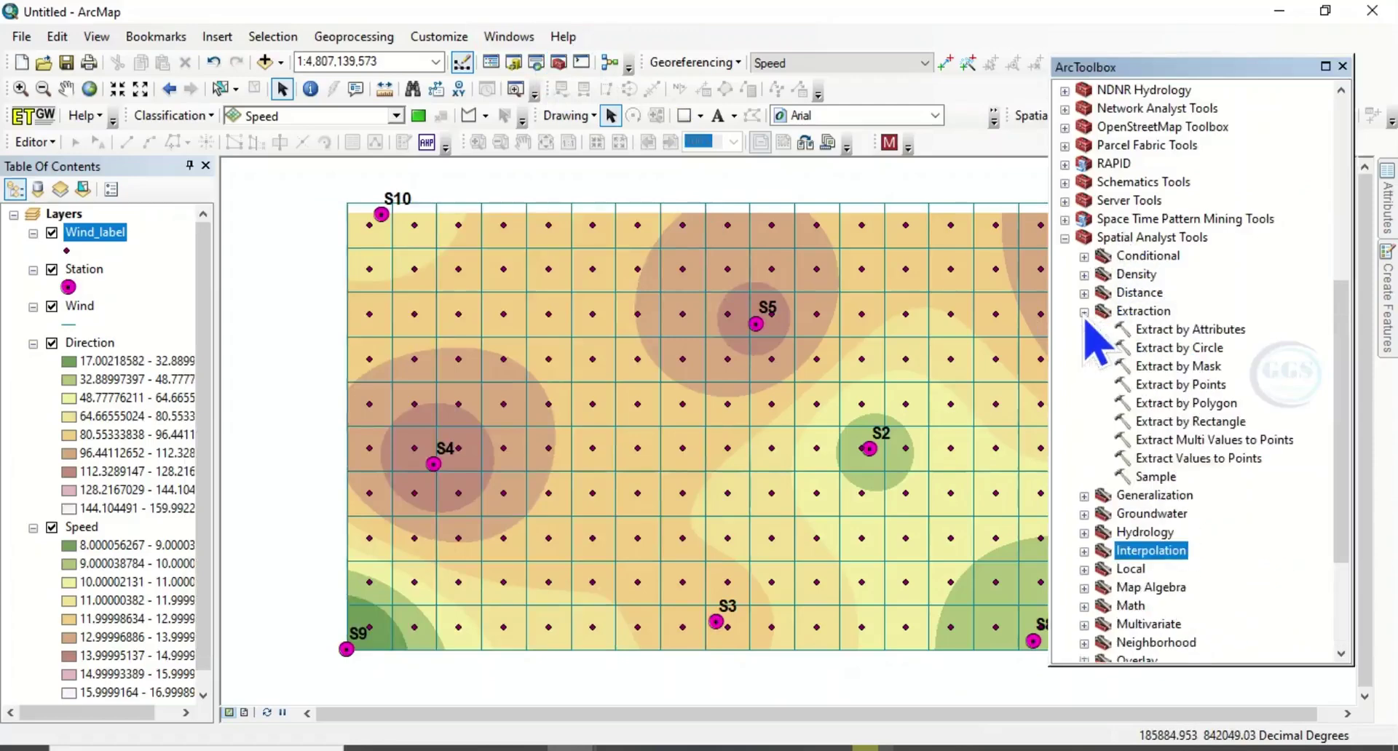
double_click(1210, 441)
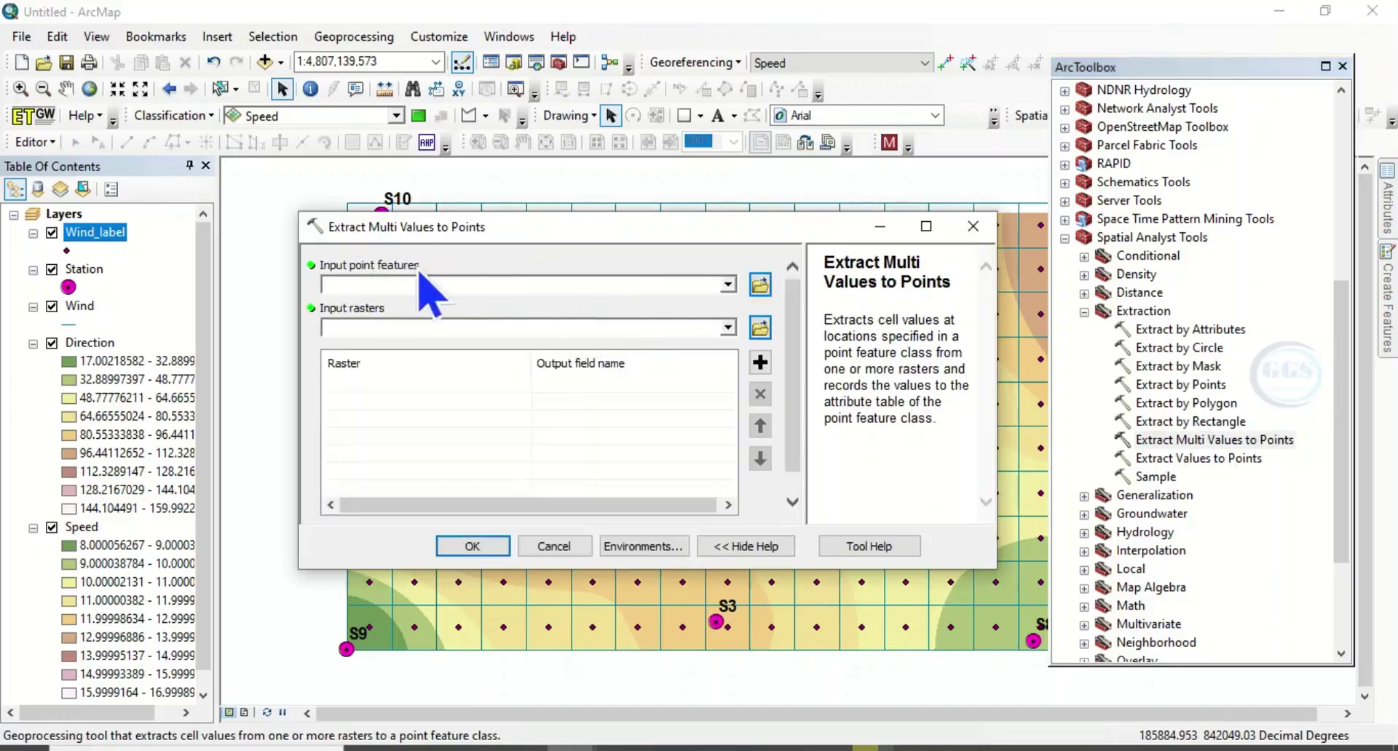
- Extract the Direction and Speed raster values to the Wind_label points
left_click(727, 284)
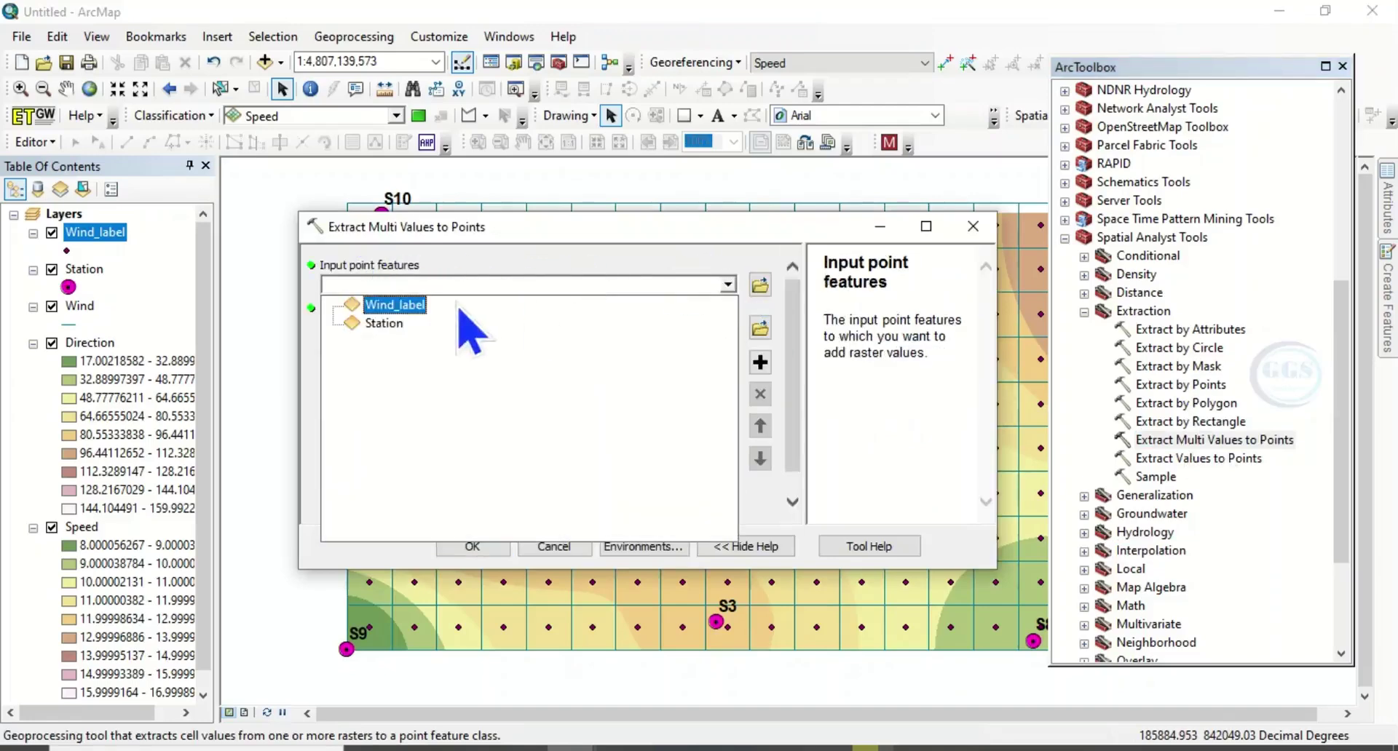
left_click(408, 309)
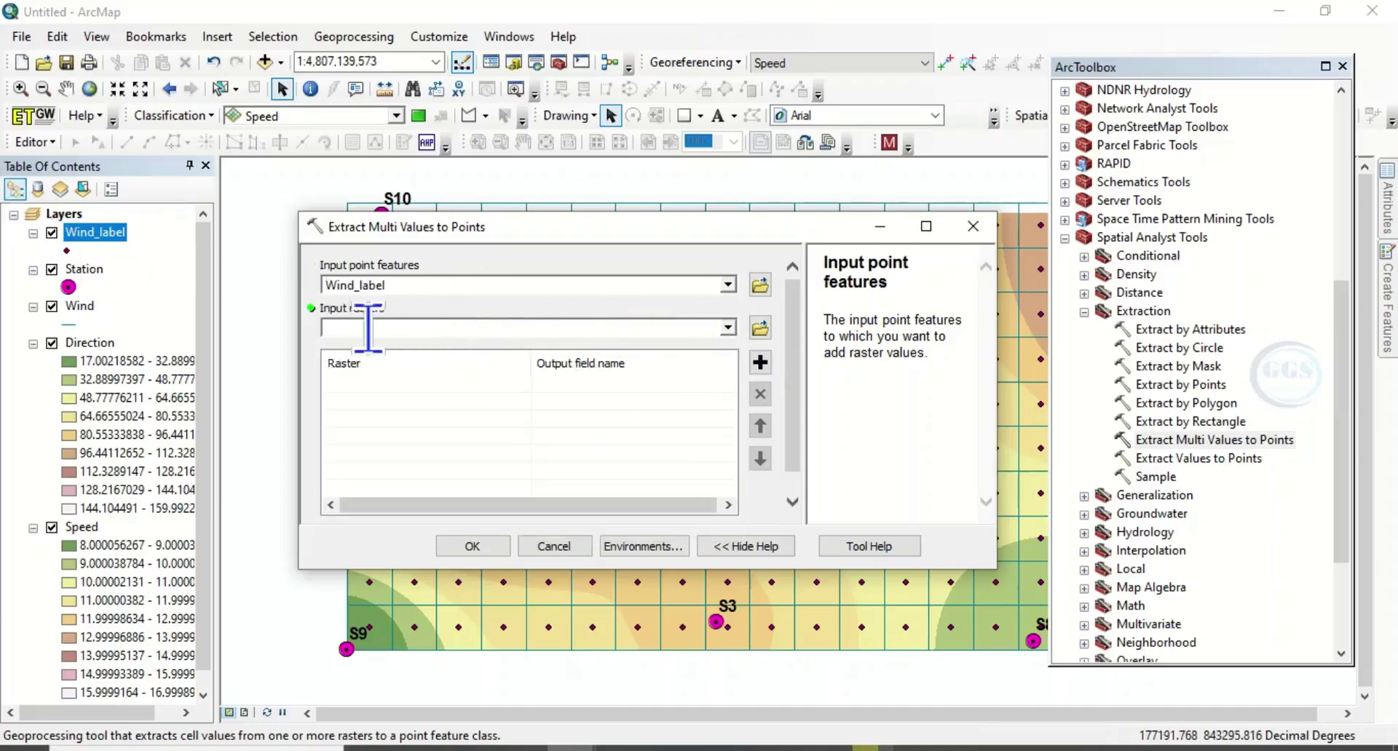
left_click(727, 328)
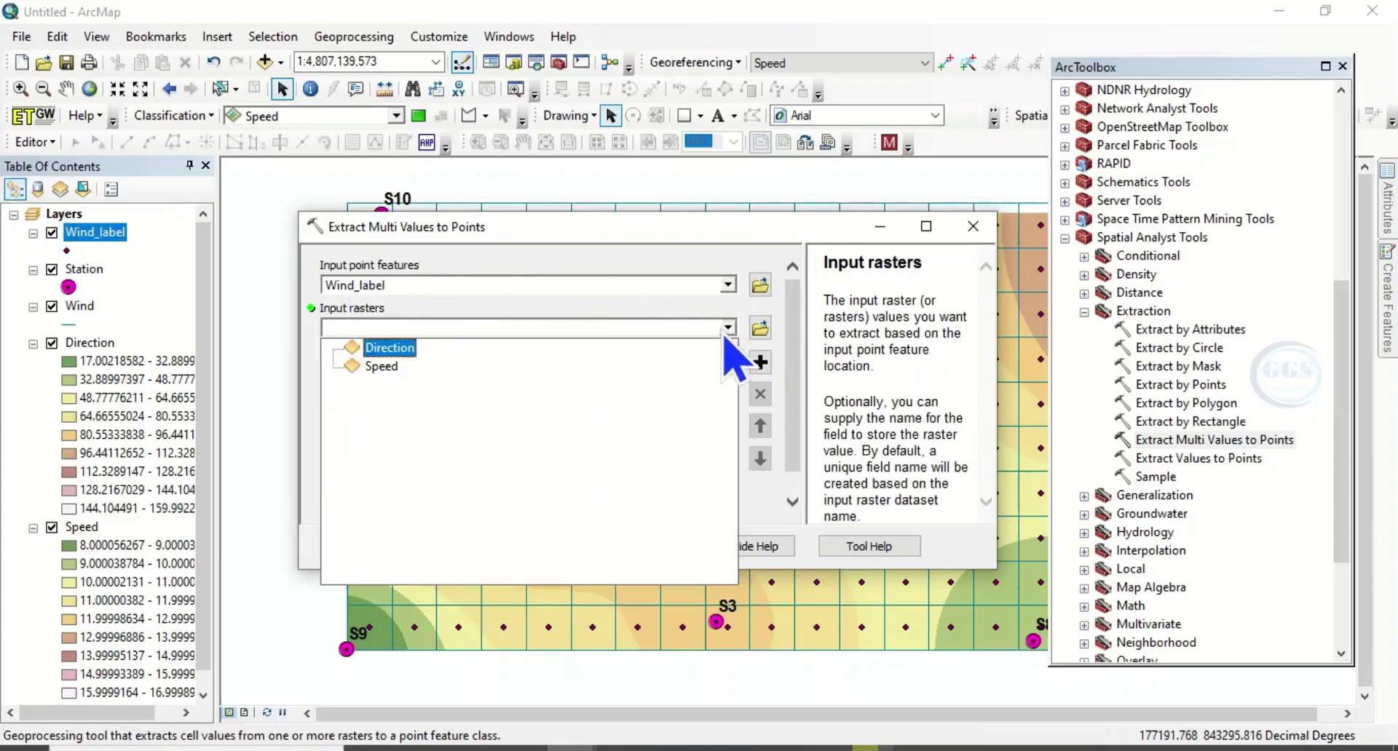
left_click(397, 353)
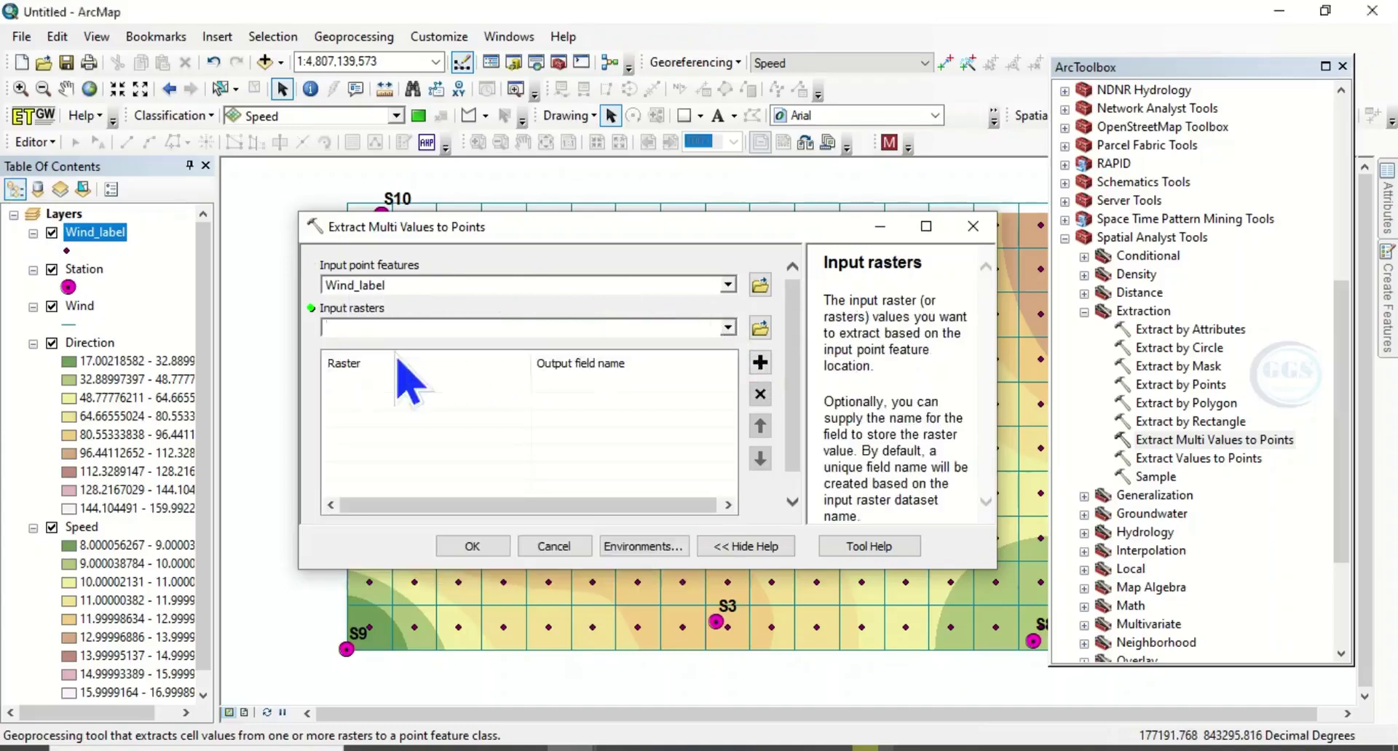
left_click(714, 327)
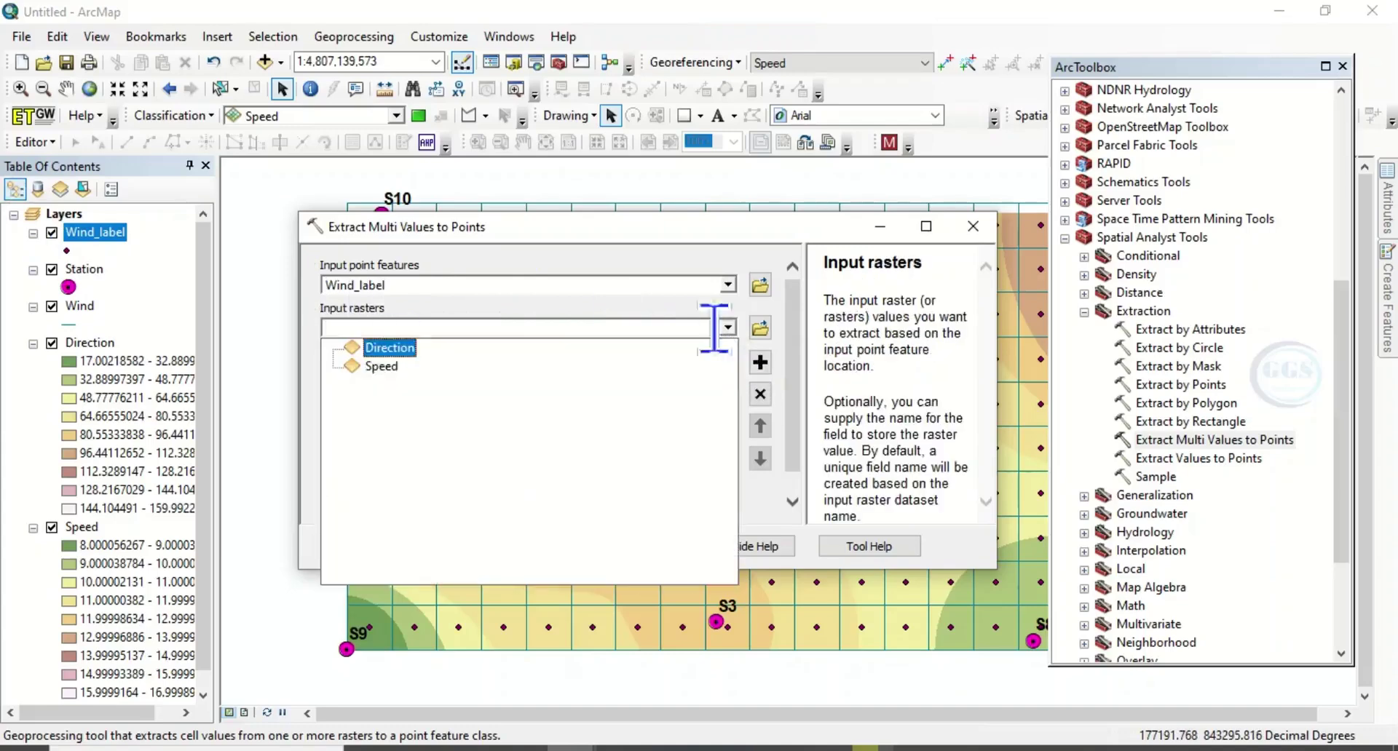
left_click(391, 367)
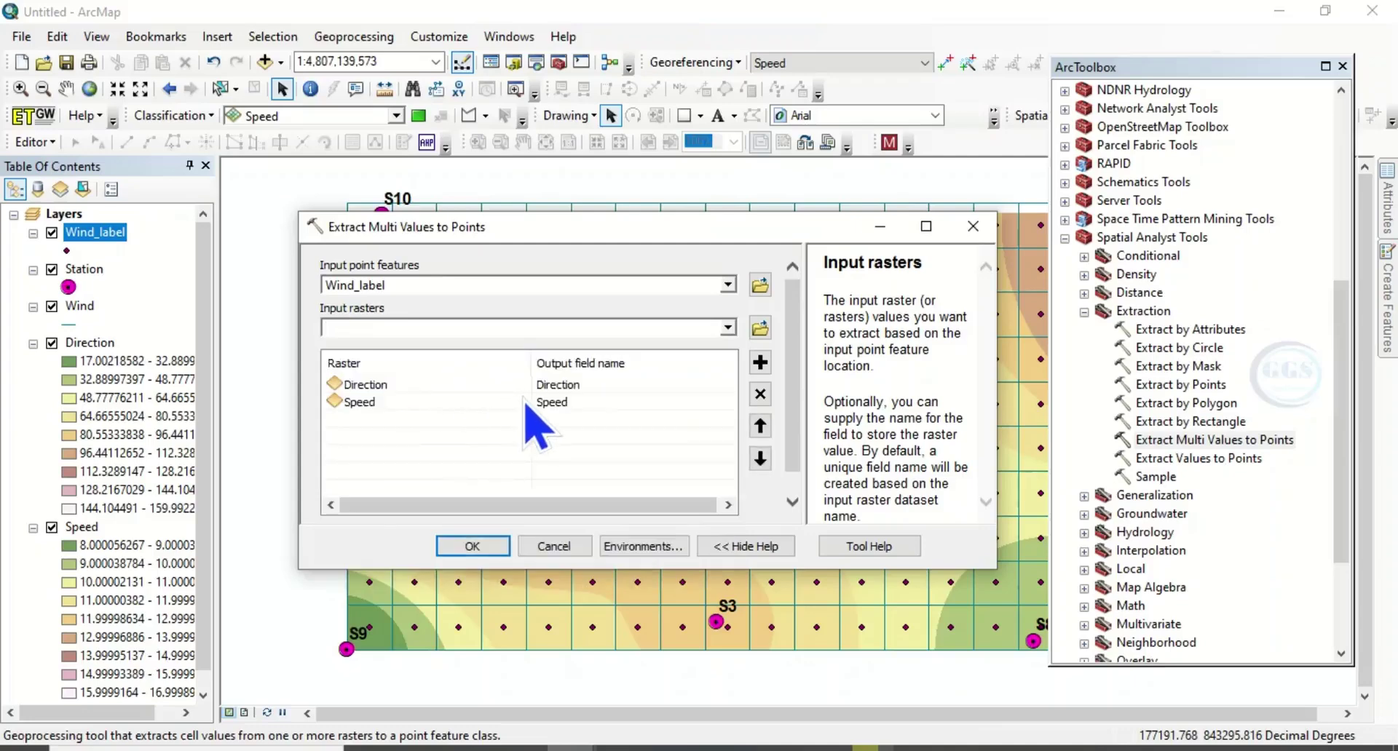
left_click(472, 547)
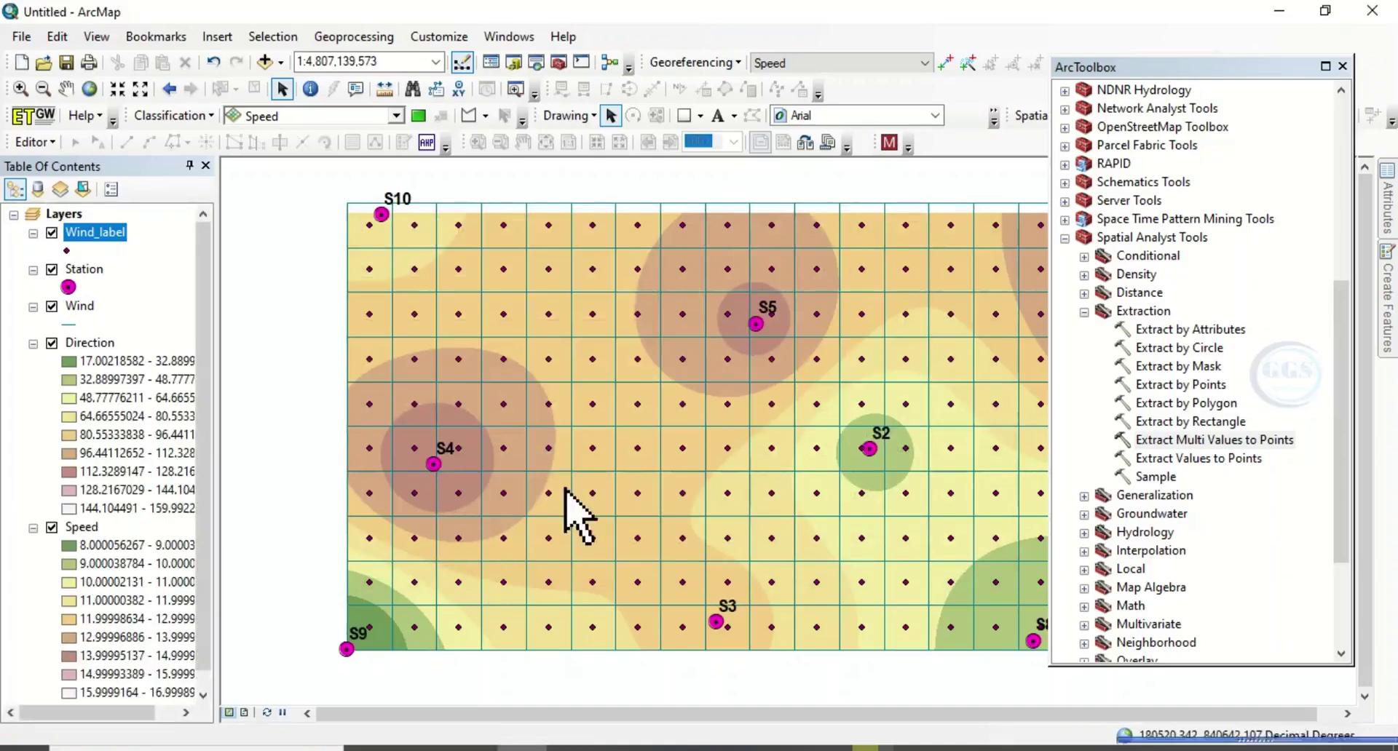
- Check the Direction and Speed fields in the Wind_label attribute table, and close the table and ArcToolbox
right_click(107, 241)
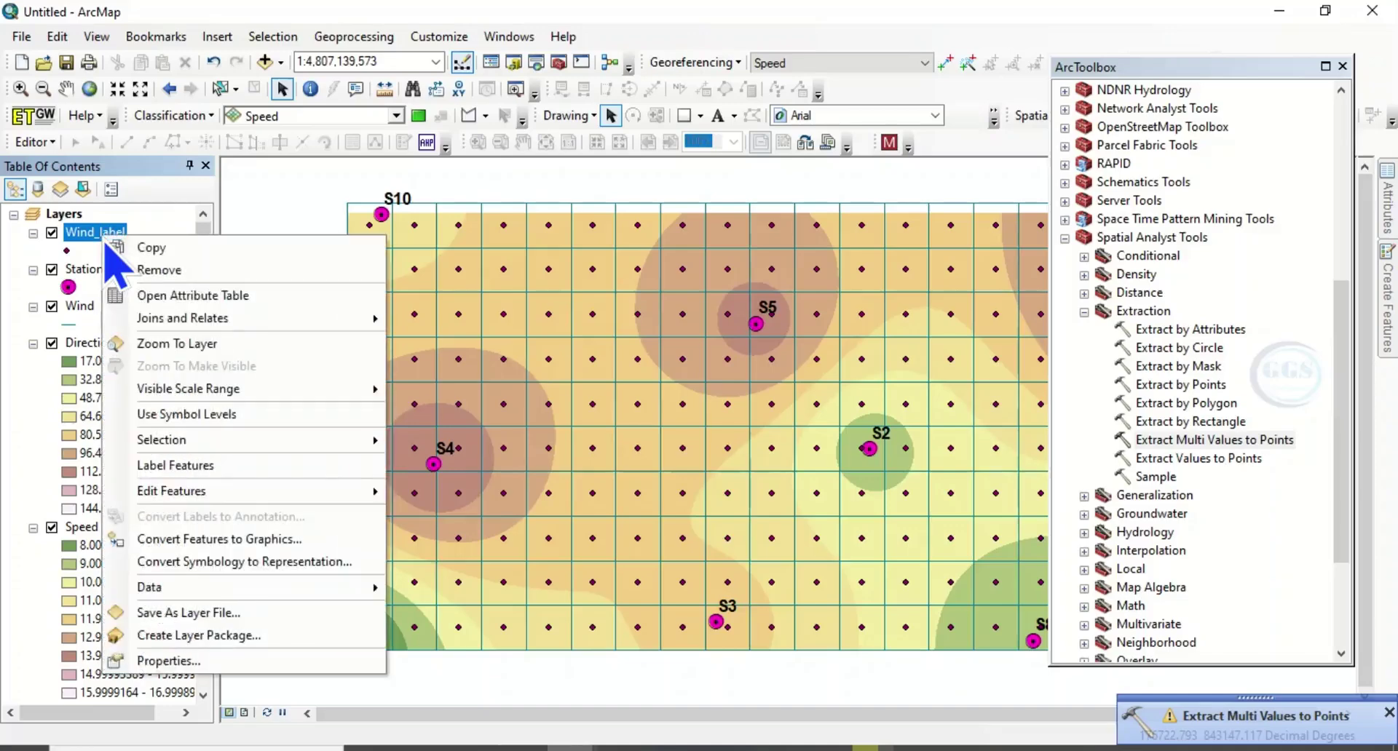
left_click(213, 298)
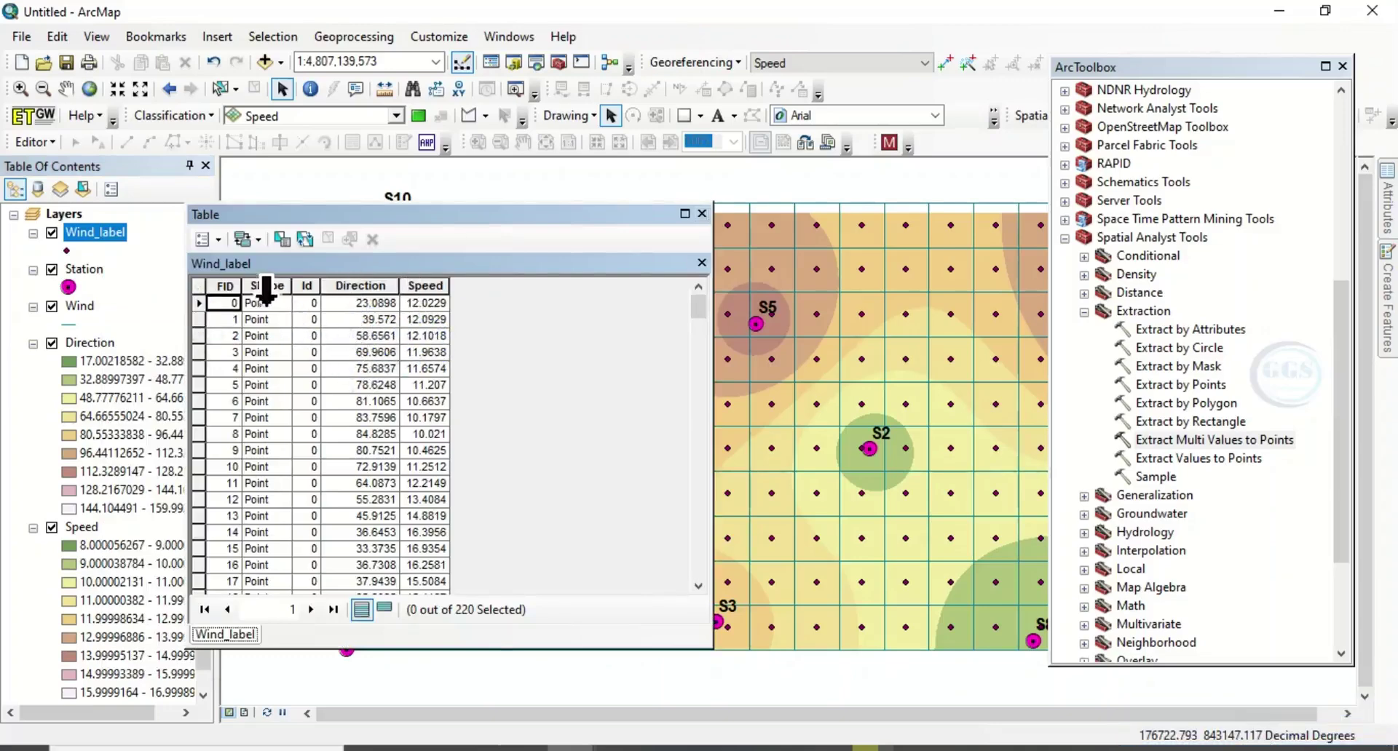
left_click(702, 213)
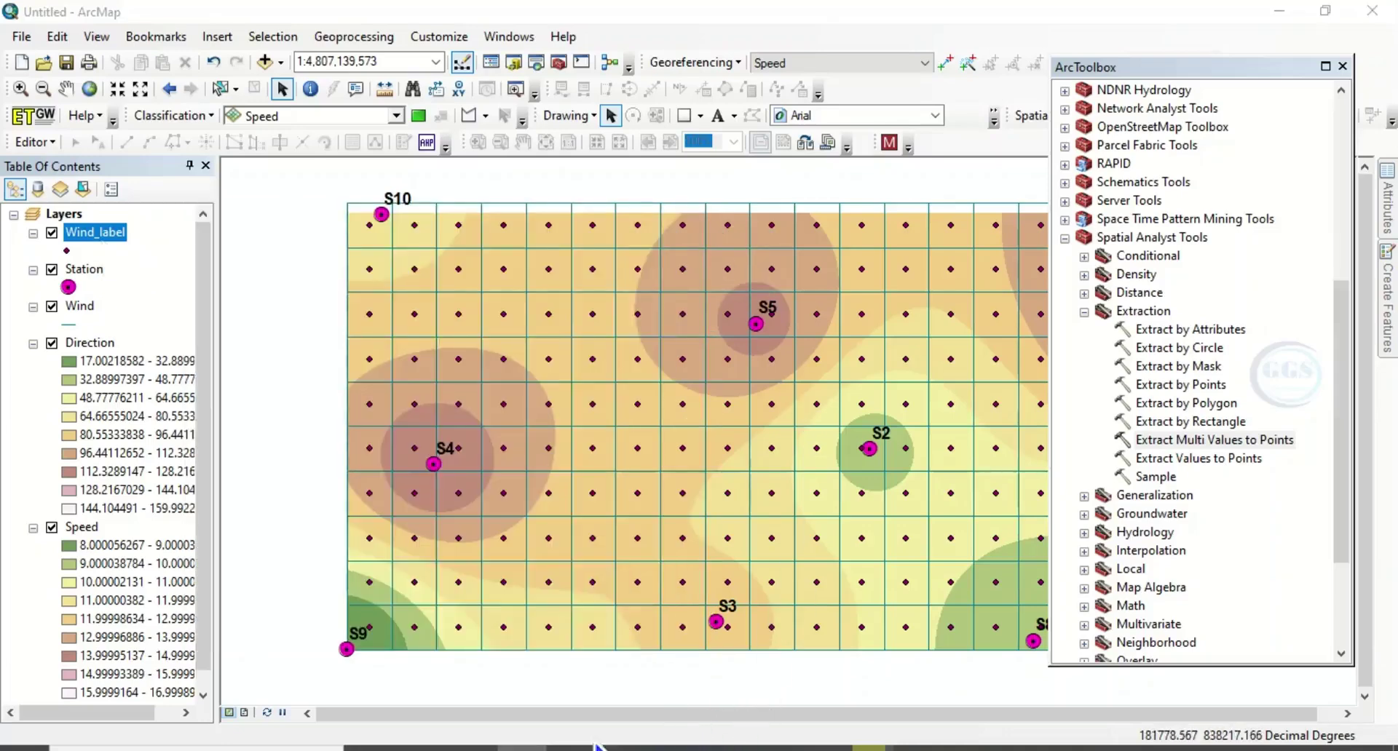
left_click(1342, 66)
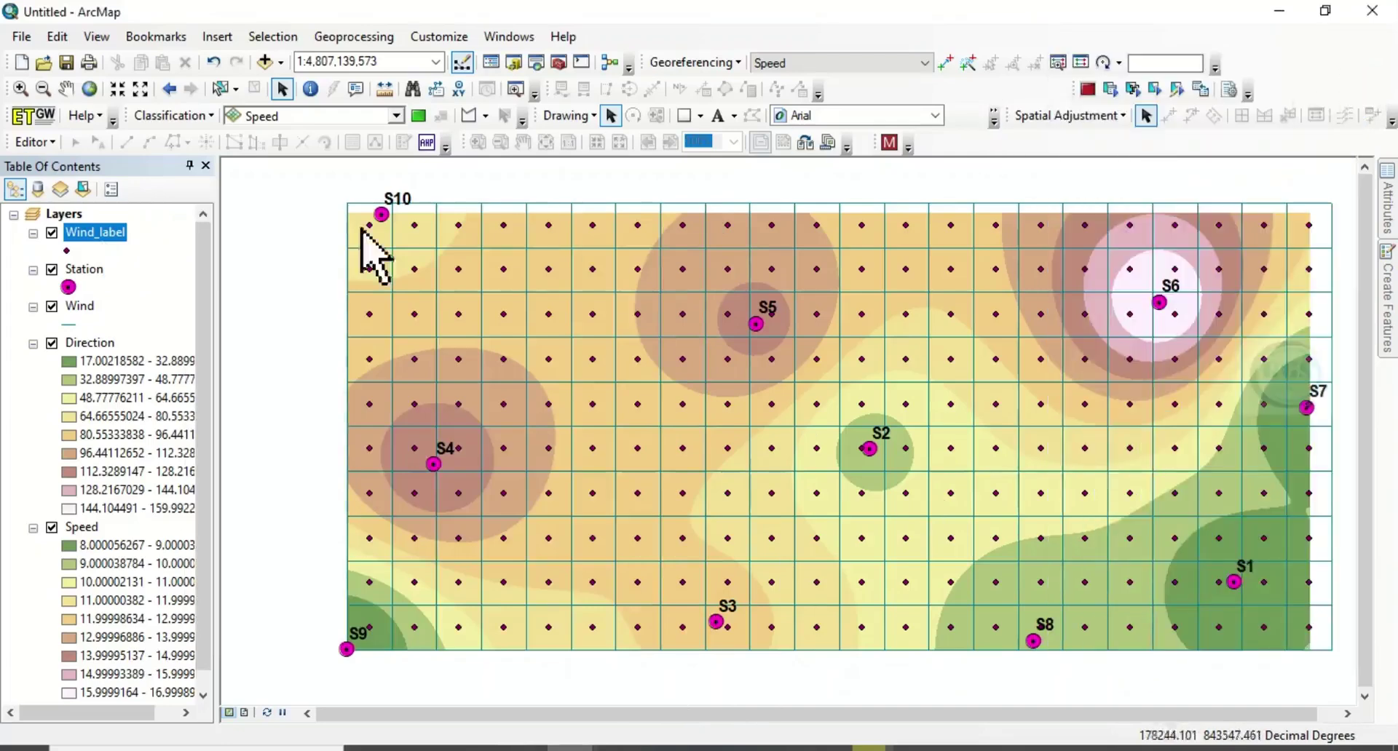
- Set the Wind_label layer's symbology to graduated symbols based on the Speed field with 4 classes
right_click(84, 234)
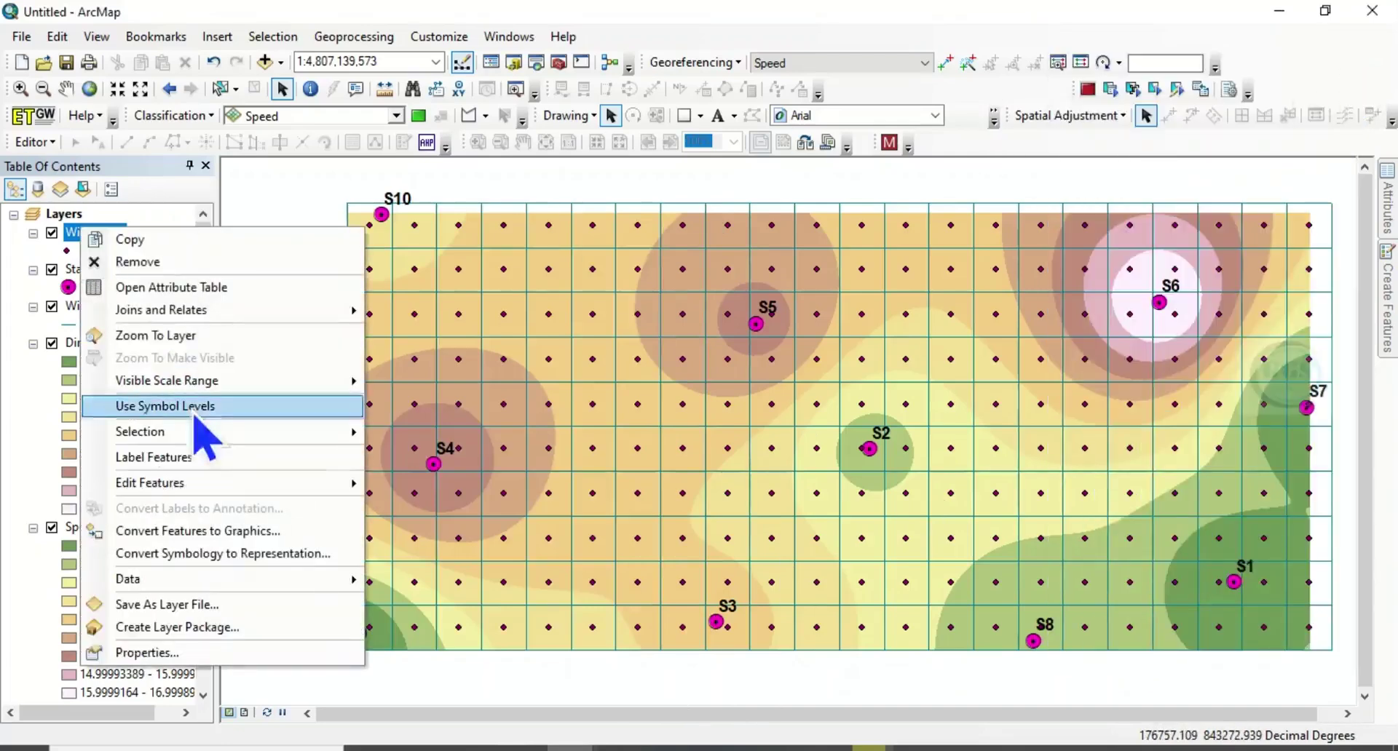
left_click(169, 653)
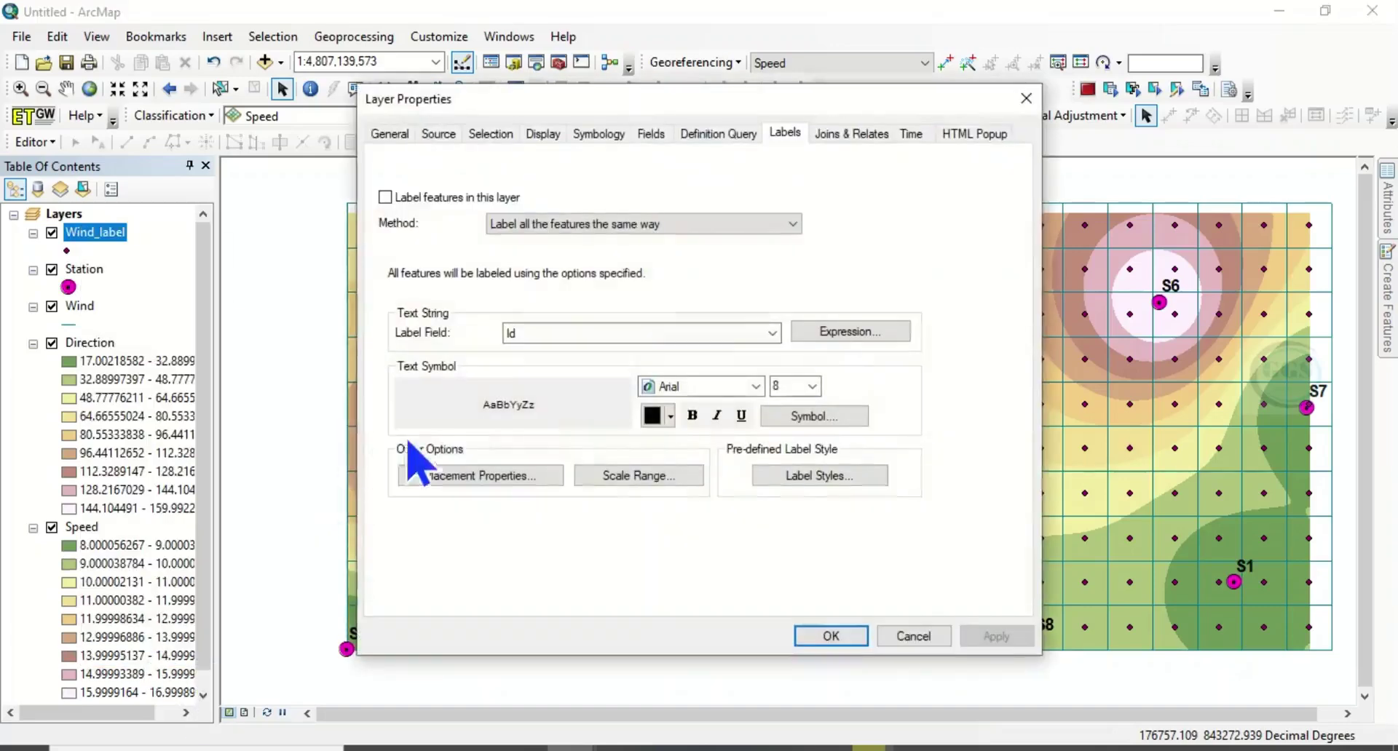
left_click(599, 135)
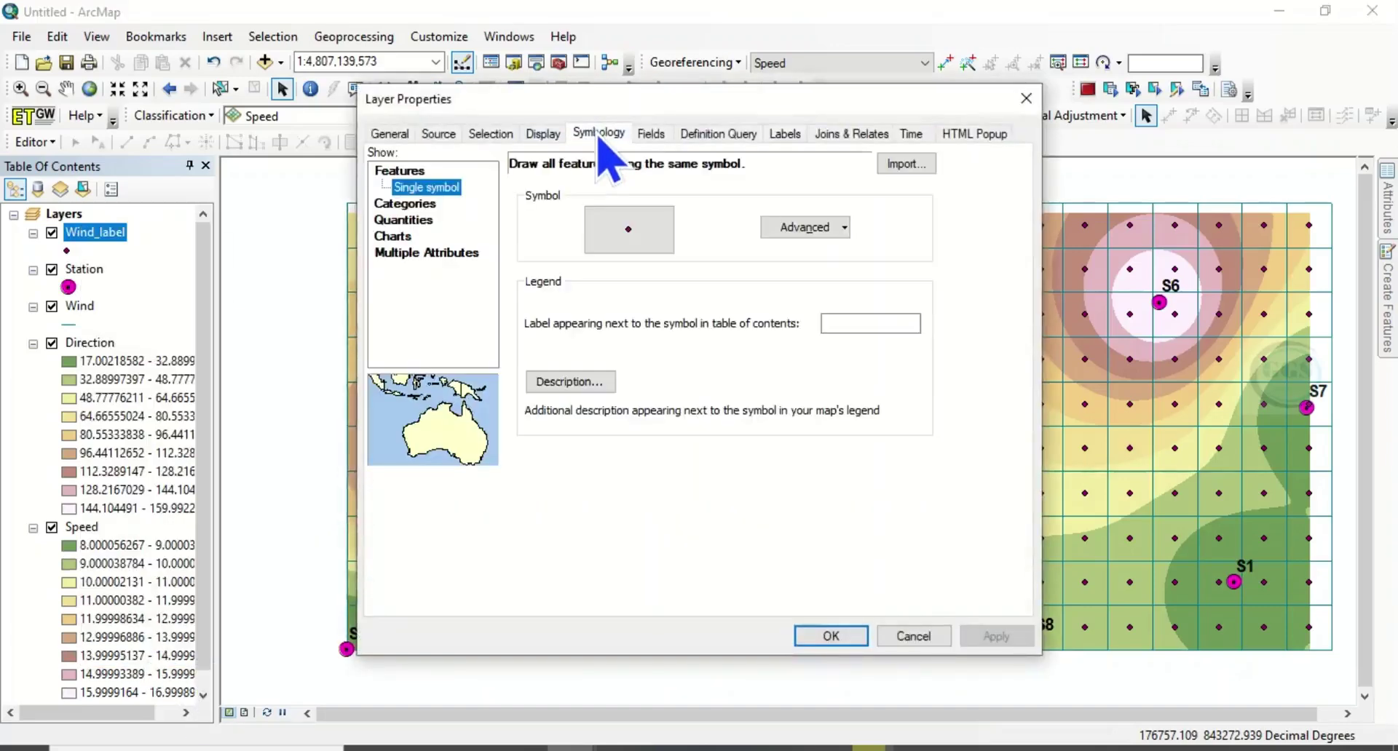
left_click(405, 222)
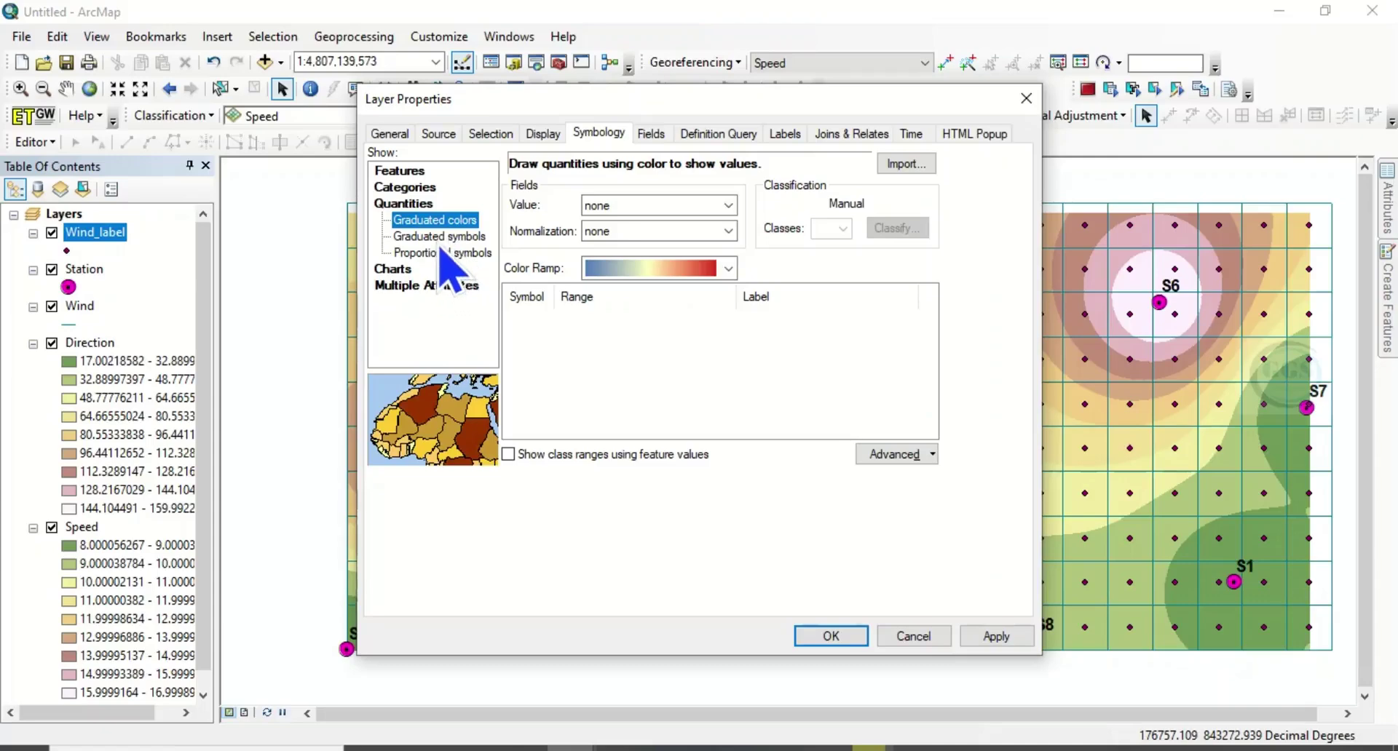
left_click(439, 236)
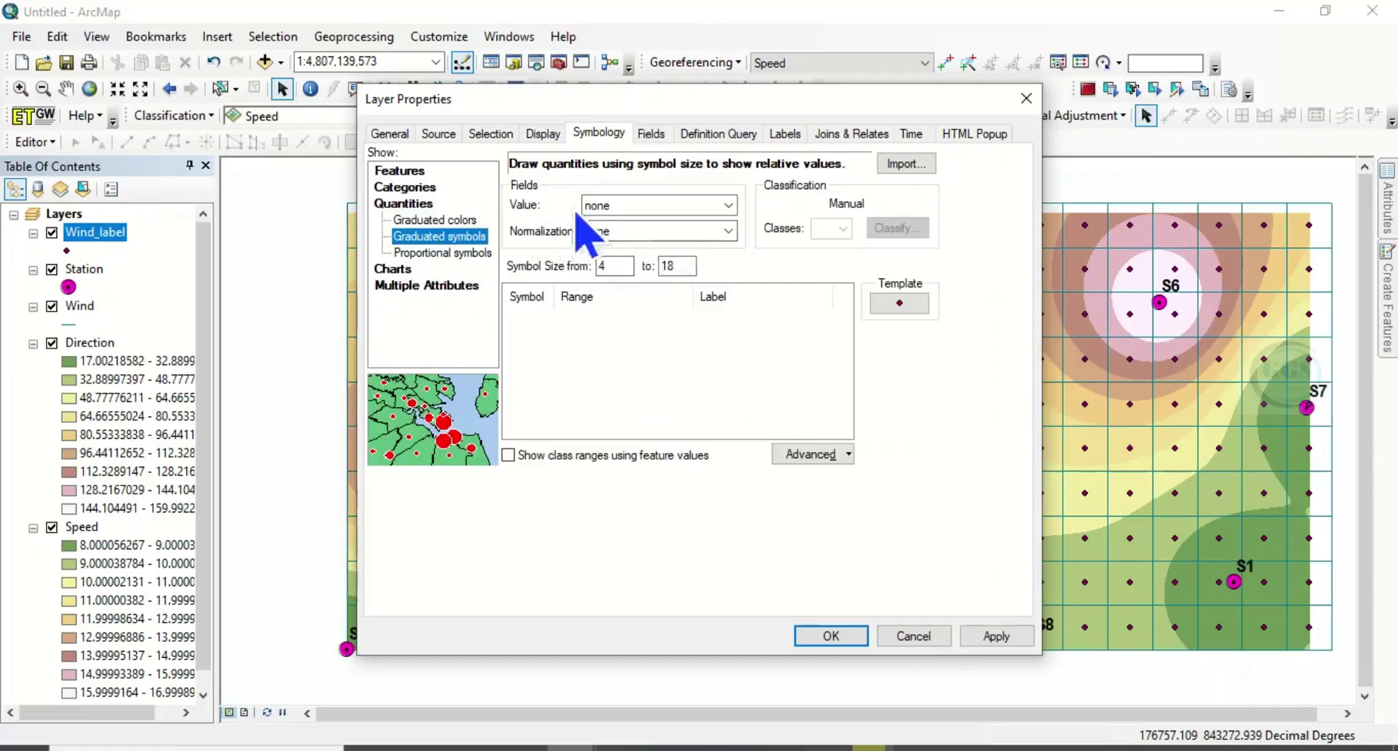
left_click(727, 207)
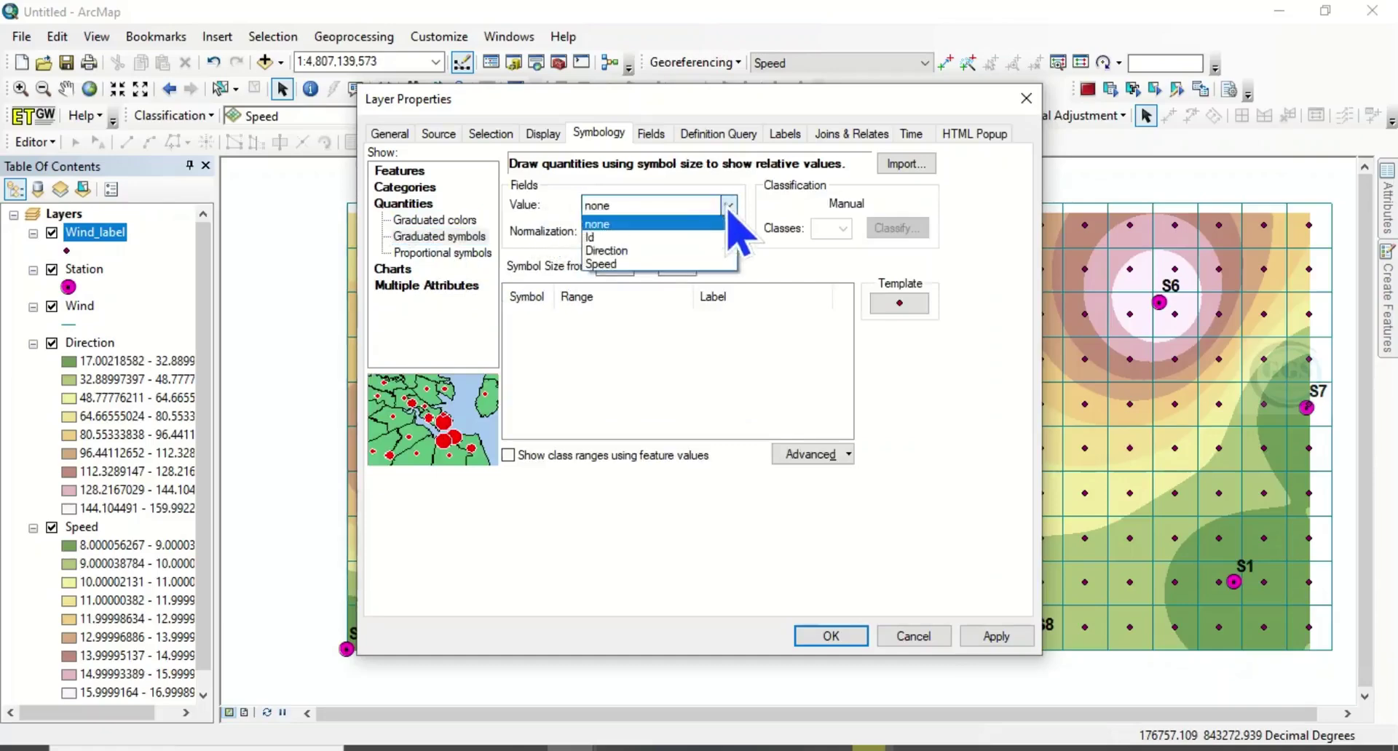
left_click(614, 265)
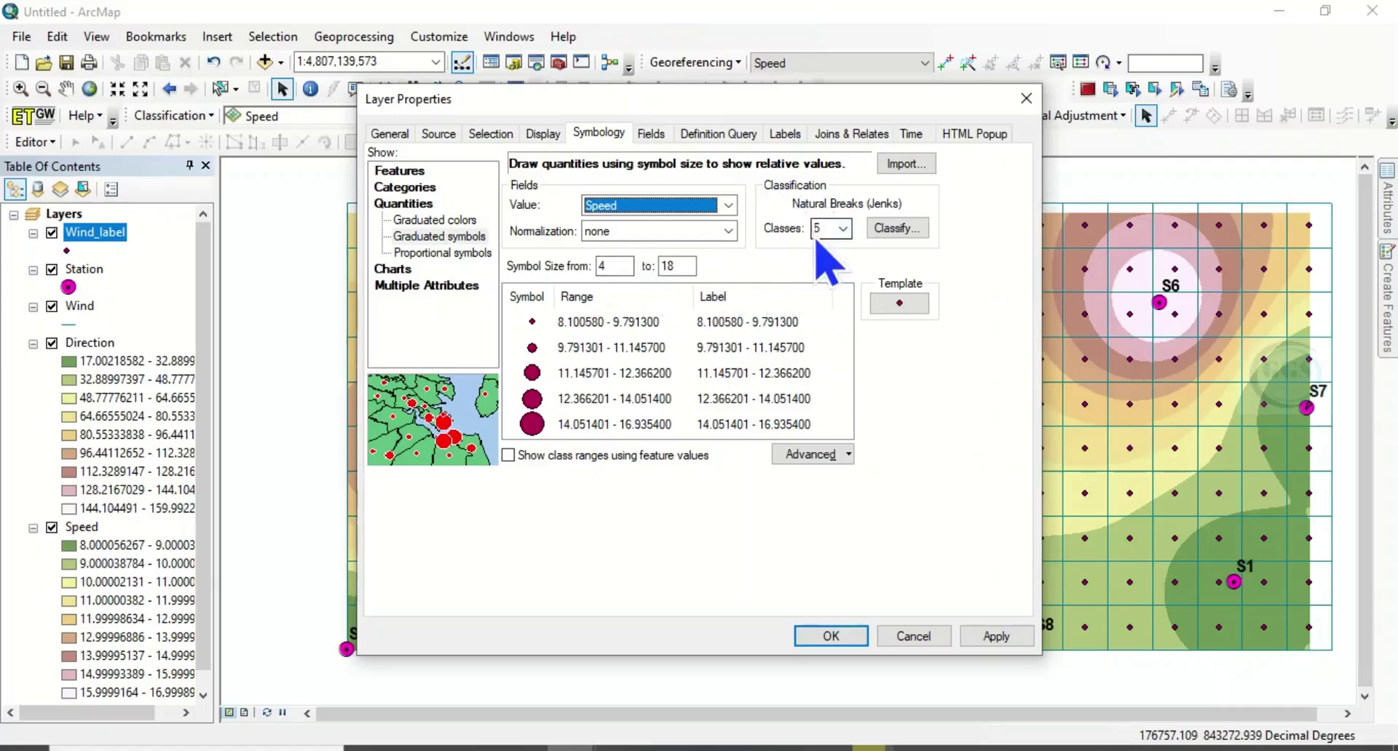
left_click(843, 230)
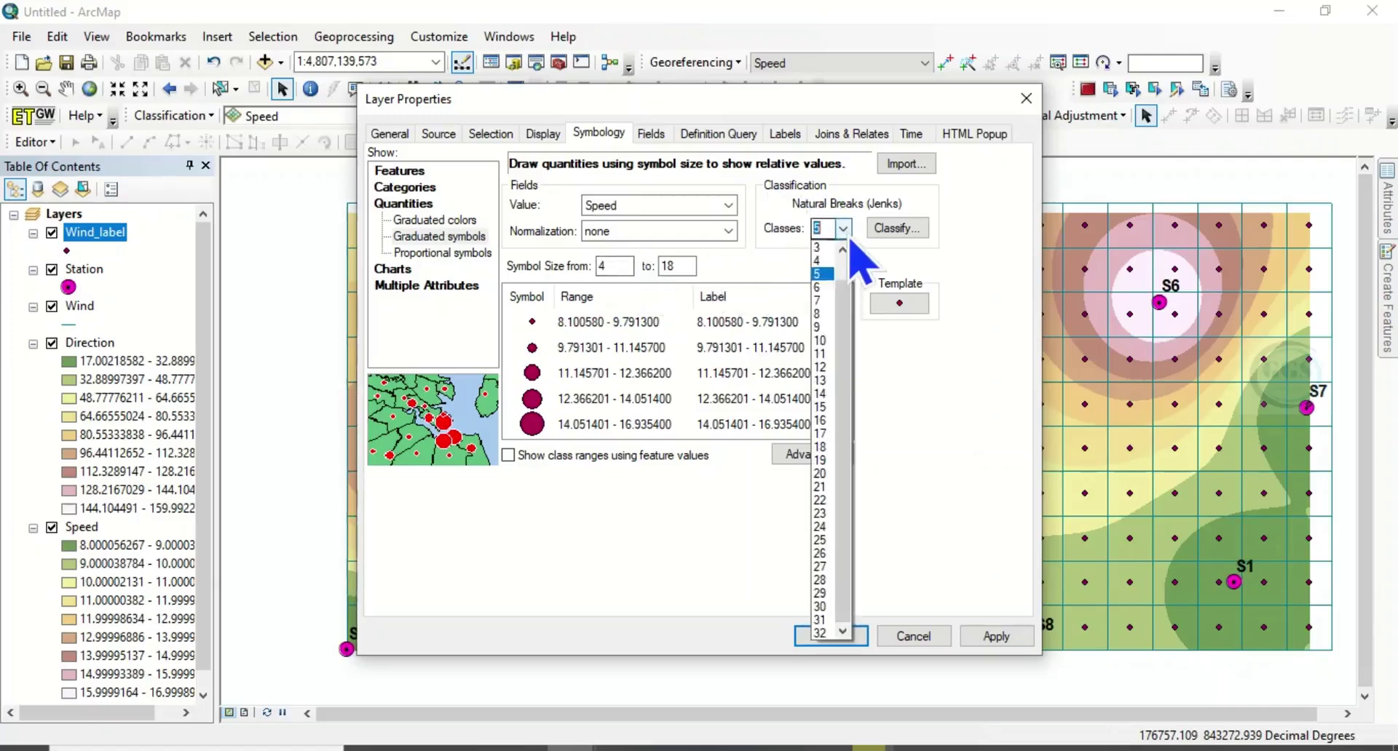
left_click(818, 262)
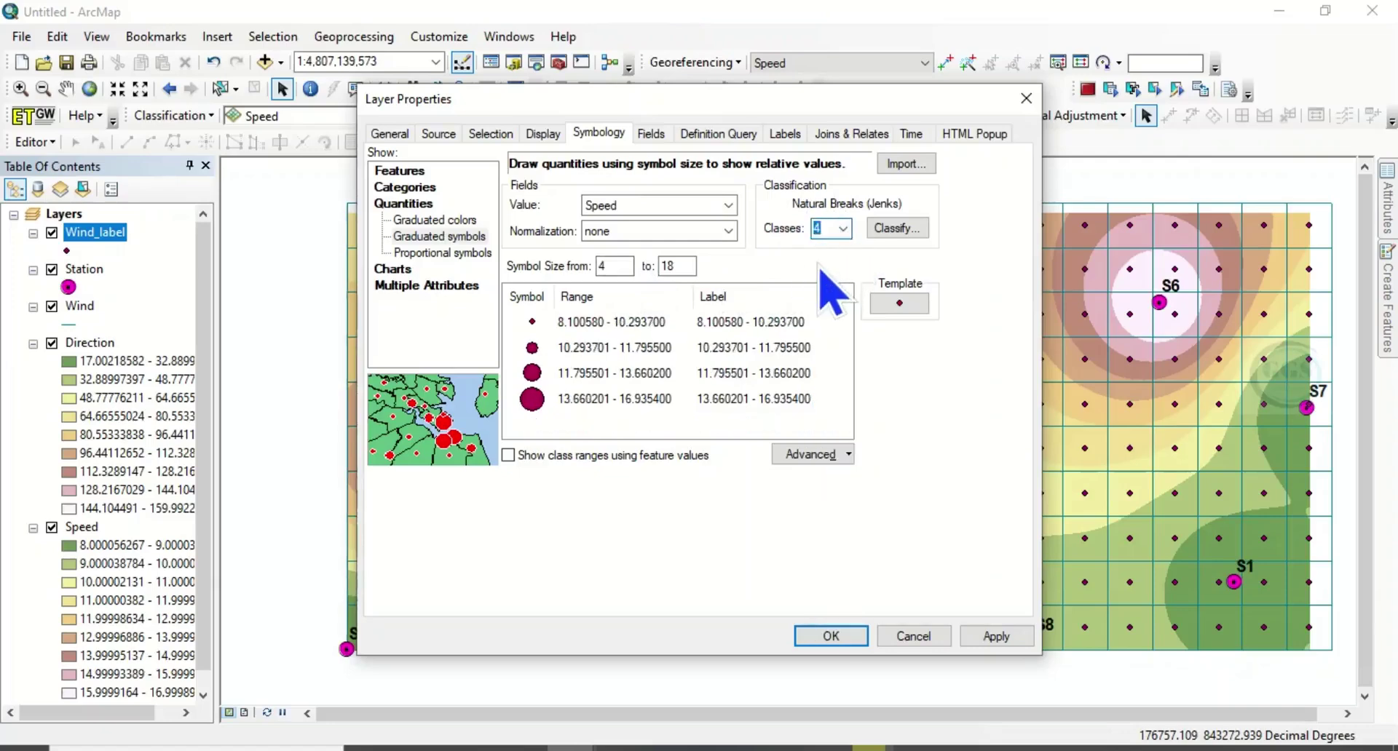
- Base the template symbol on Circle 3 and set its upper marker layer's font to ESRI Cartography
left_click(891, 309)
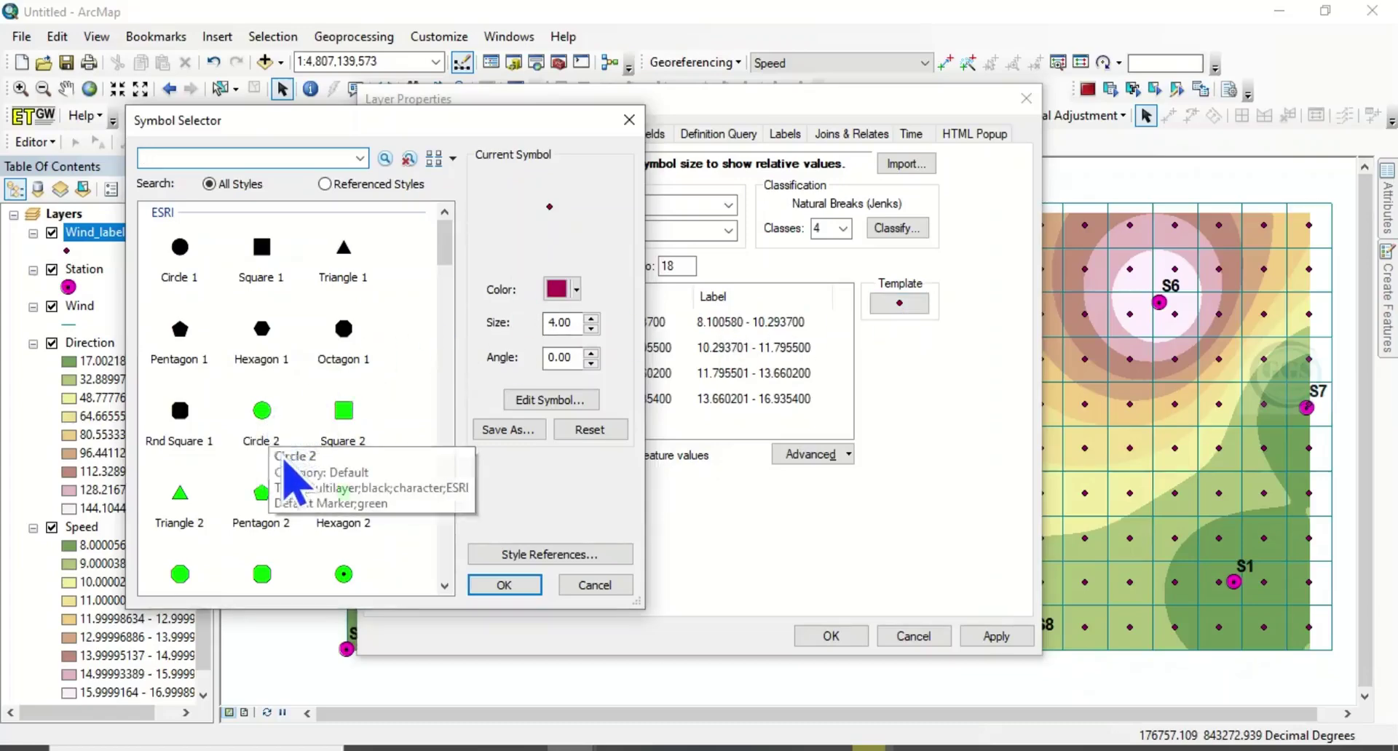
left_click(345, 575)
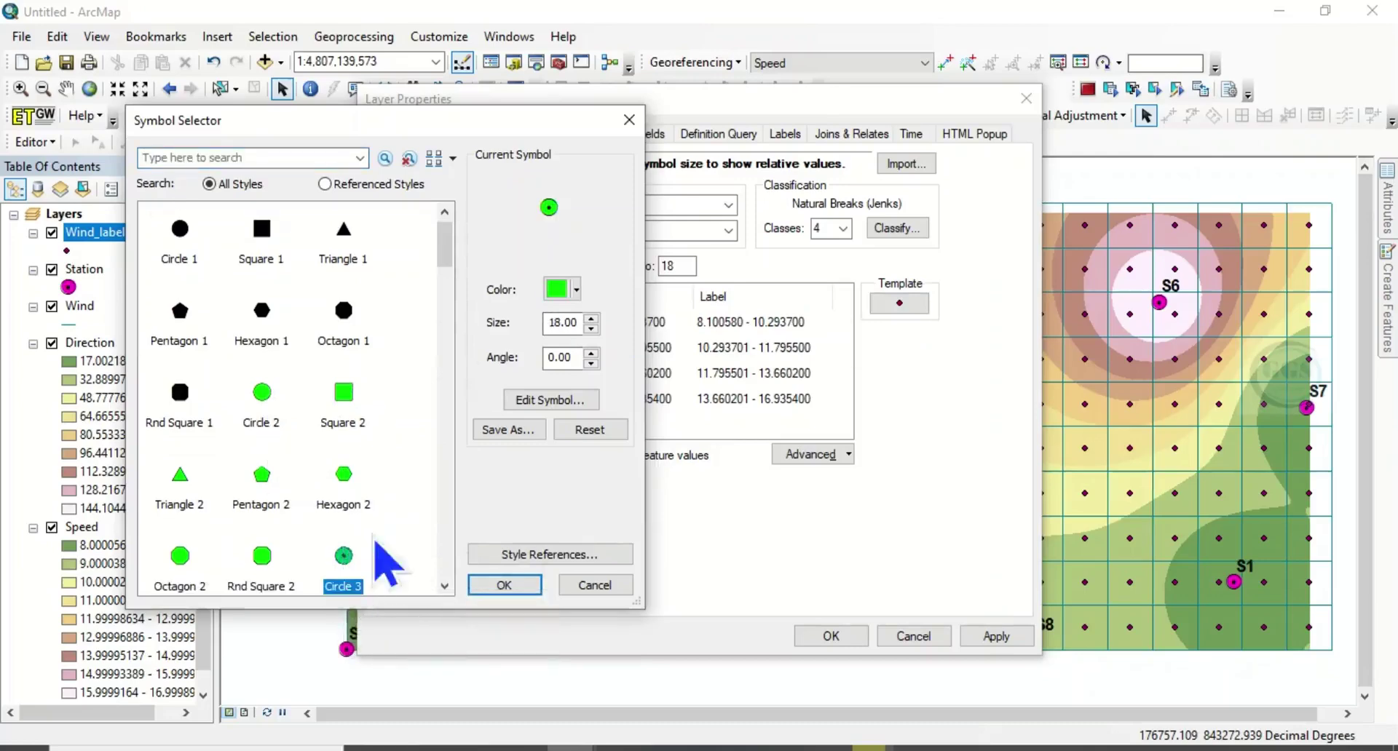
left_click(553, 402)
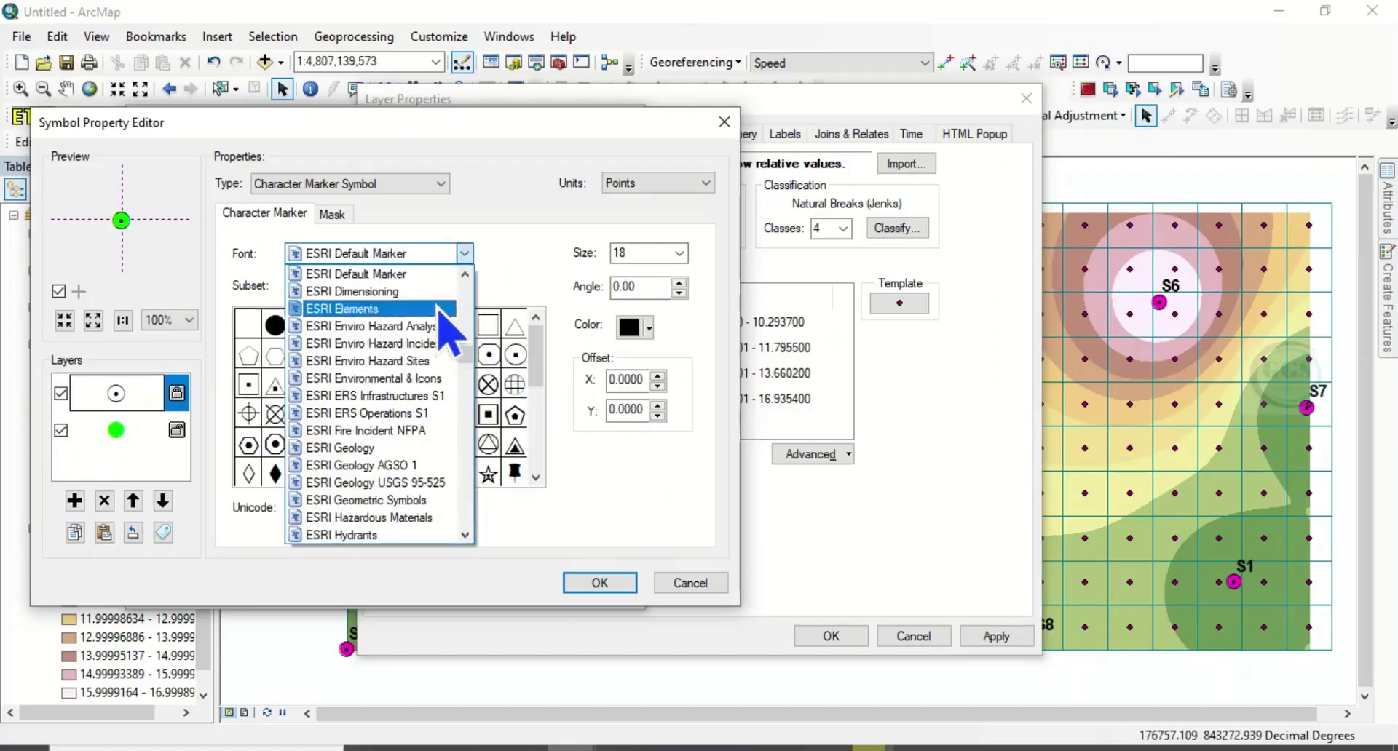
scroll(383, 346, "up", 3)
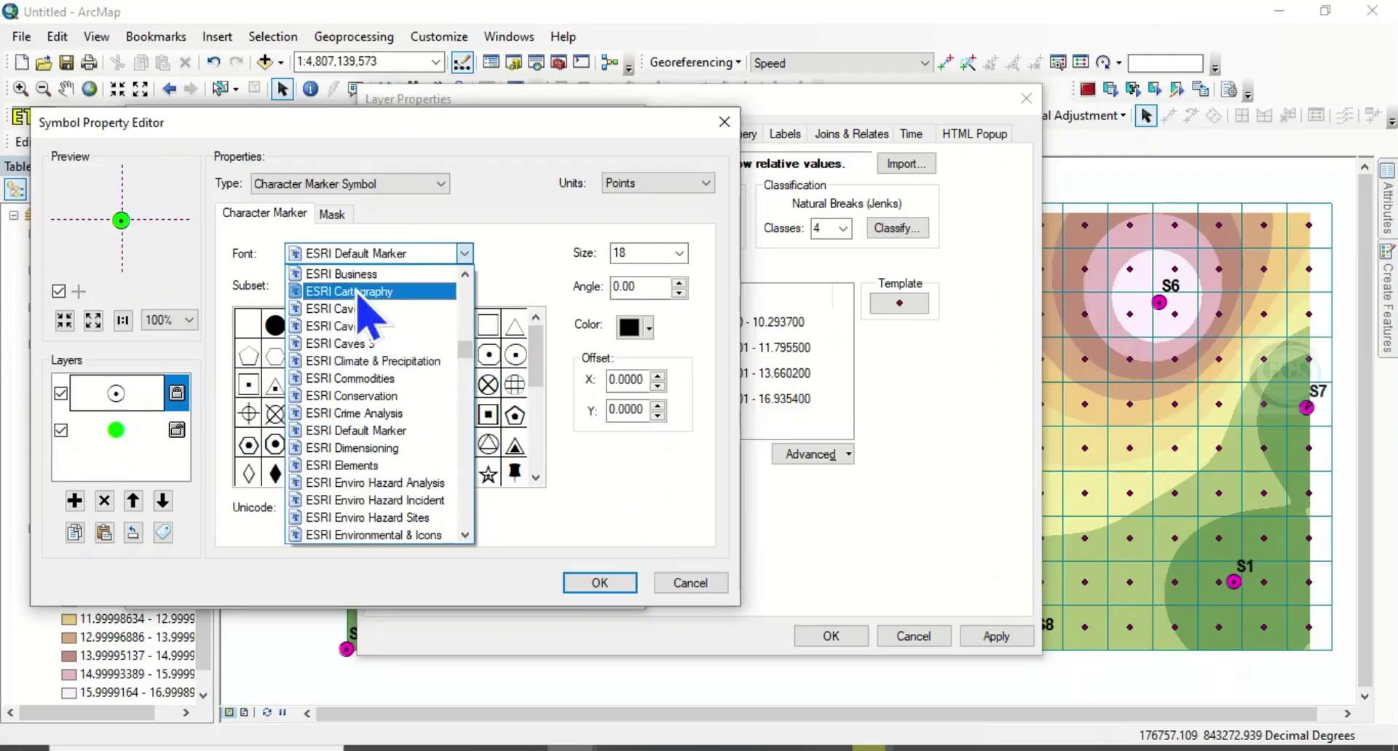
left_click(354, 293)
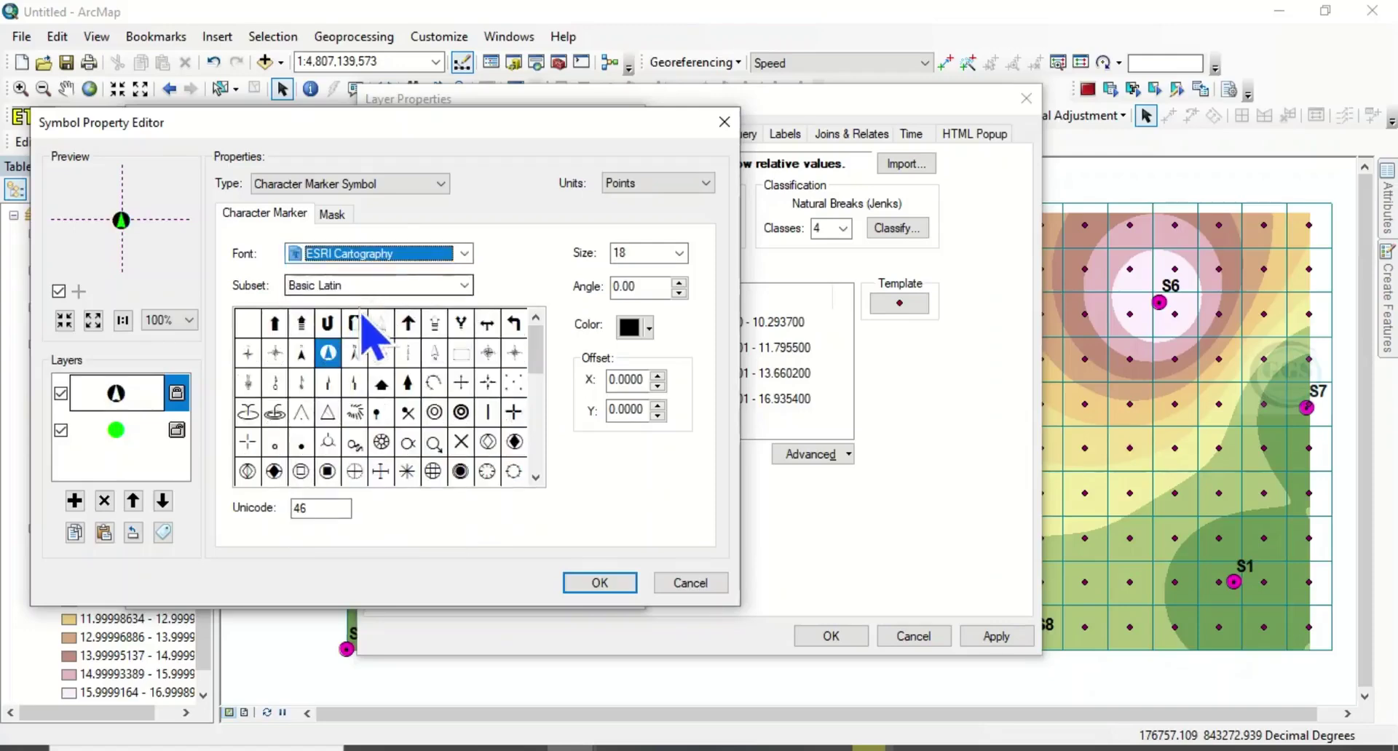
- Use the thin upward arrow character (Unicode 174), disable the green circle layer, and accept the template symbol
scroll(503, 400, "down", 5)
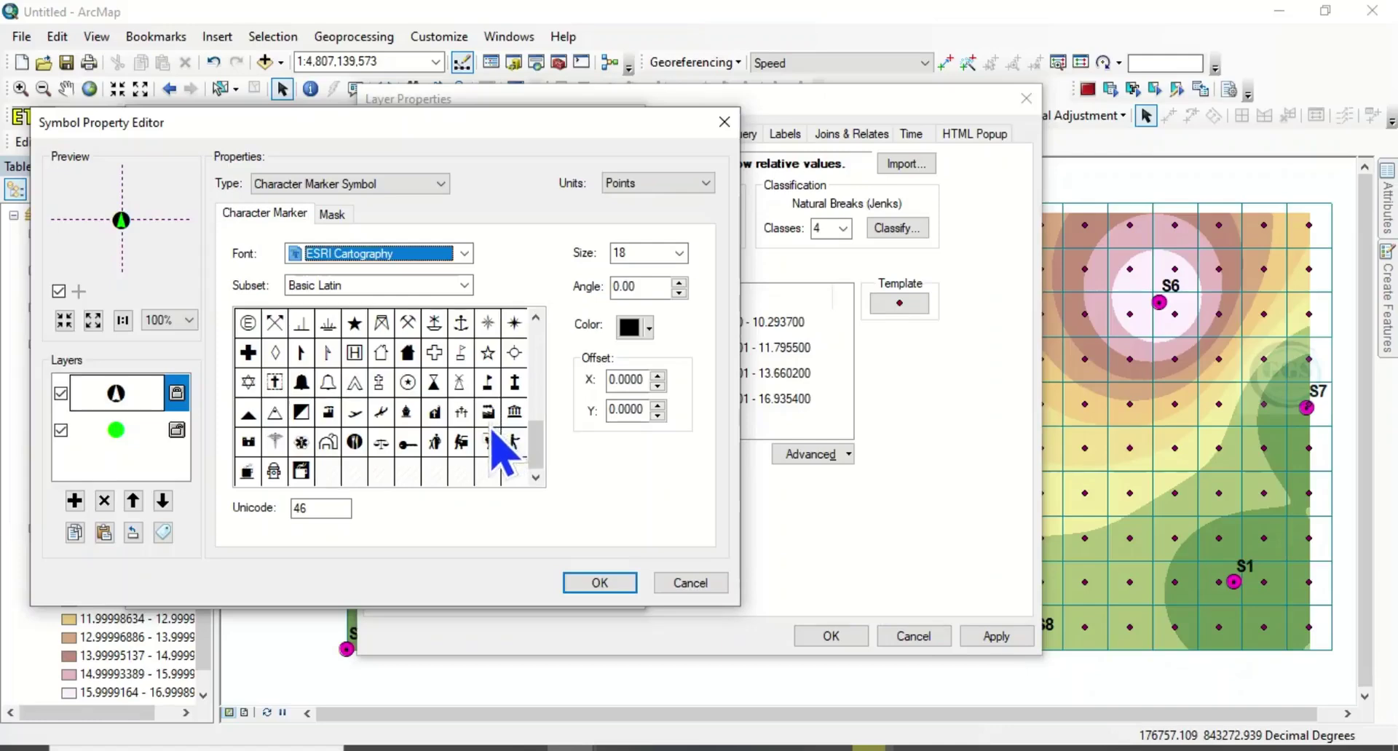
scroll(493, 431, "up", 3)
left_click(487, 325)
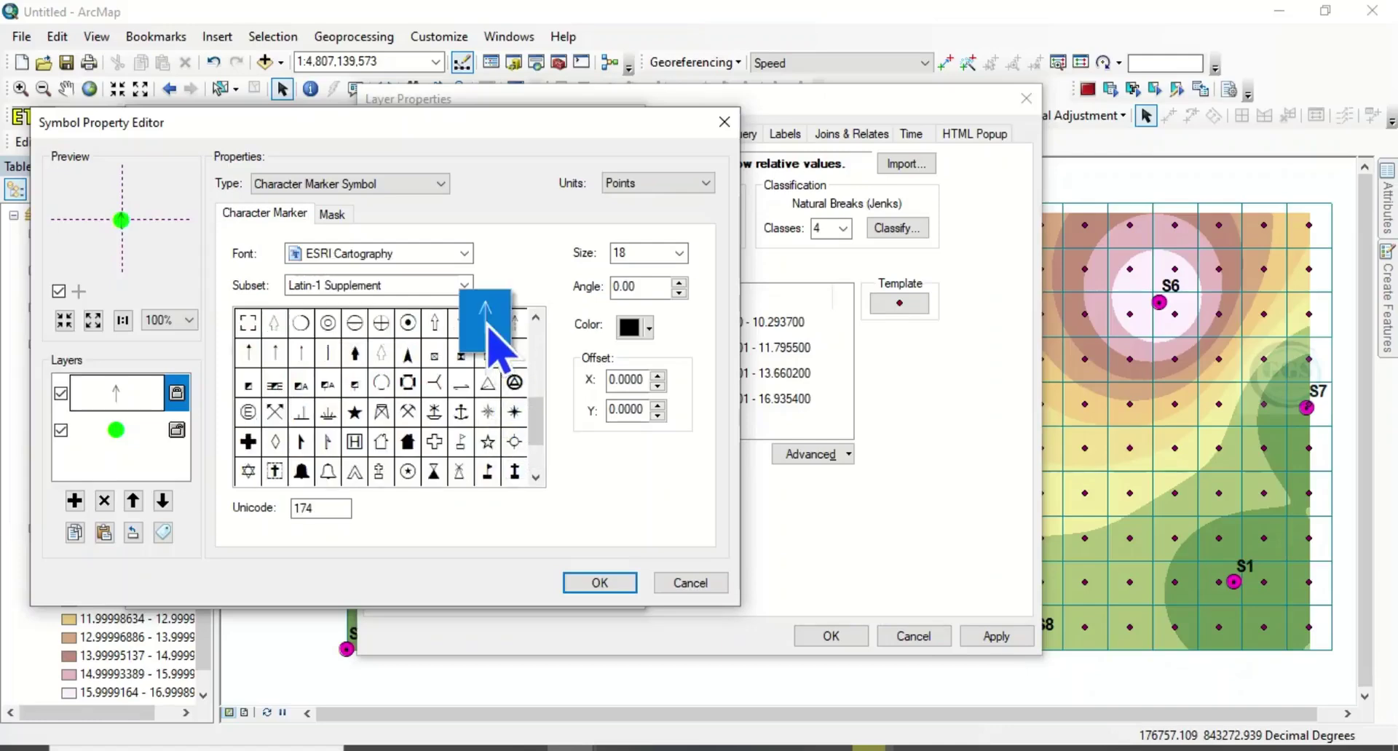
scroll(487, 328, "up", 1)
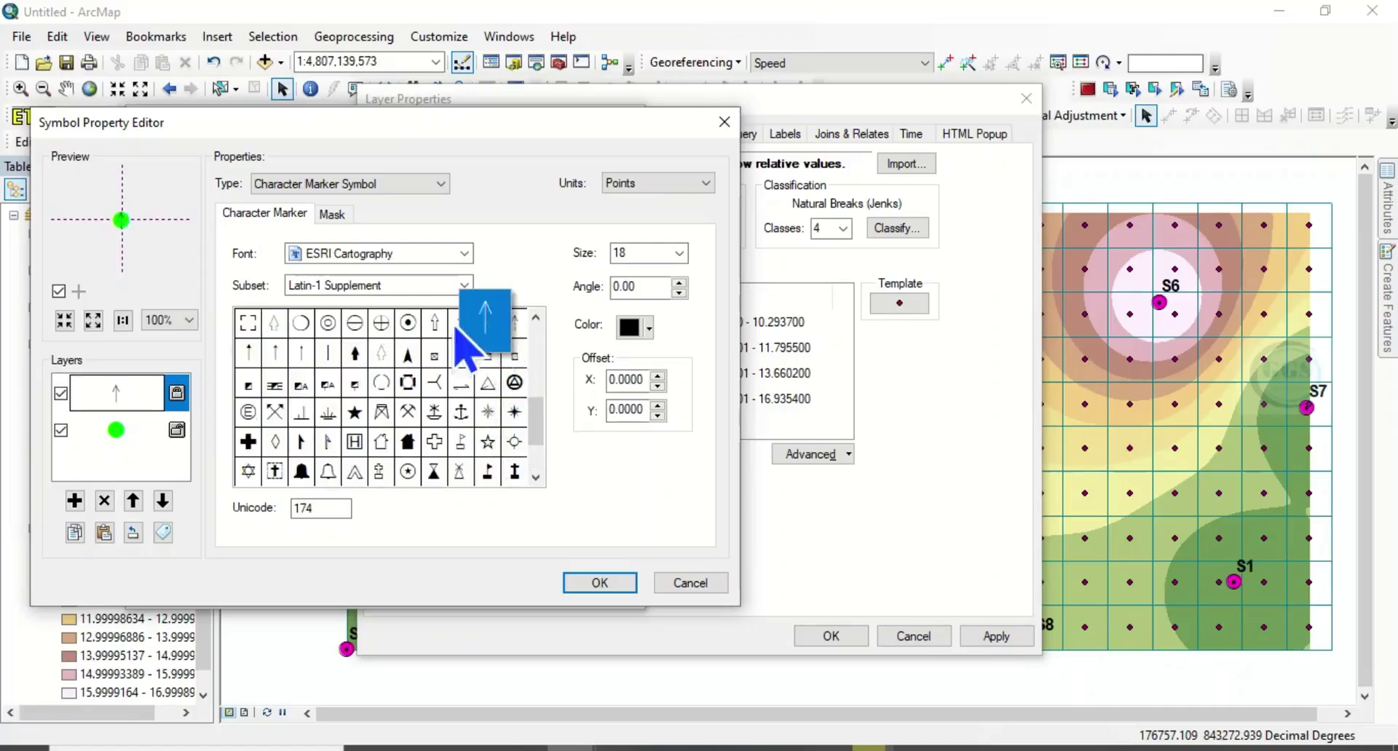
left_click(62, 432)
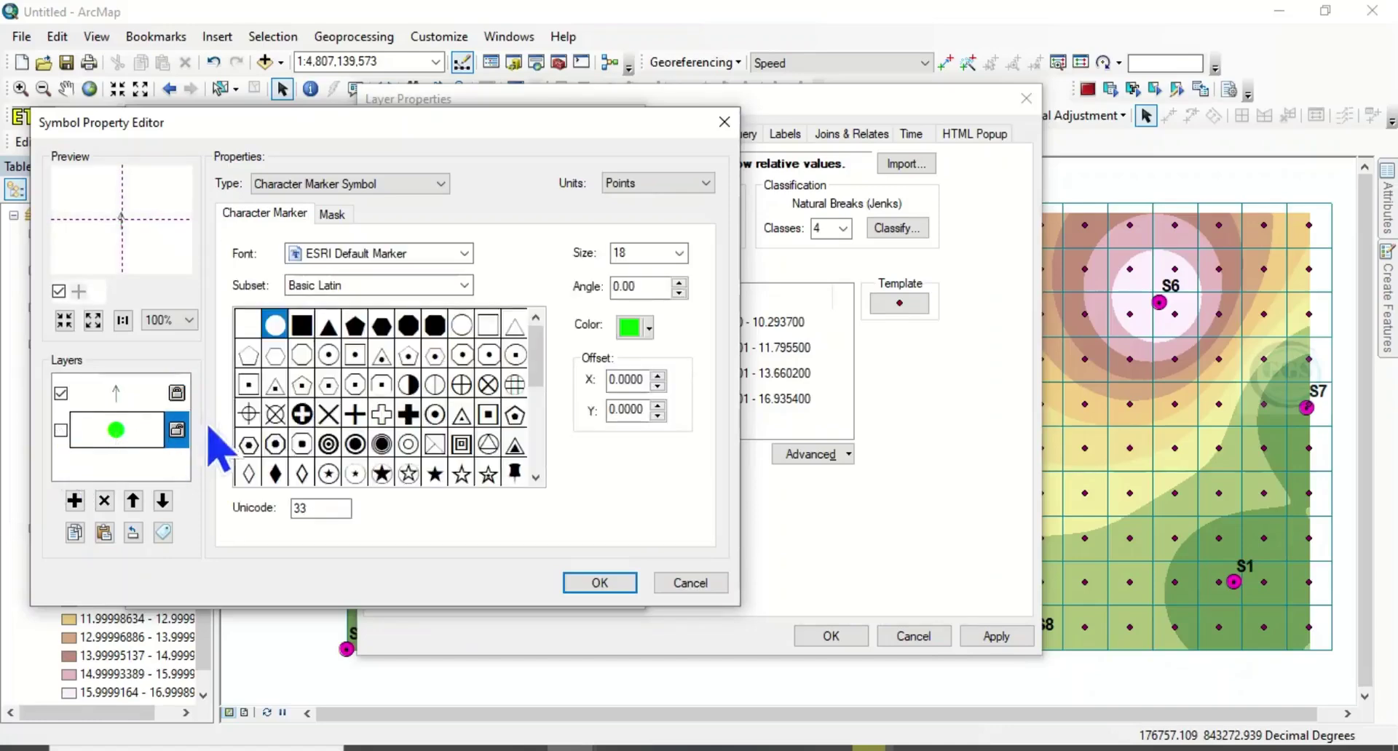
left_click(600, 582)
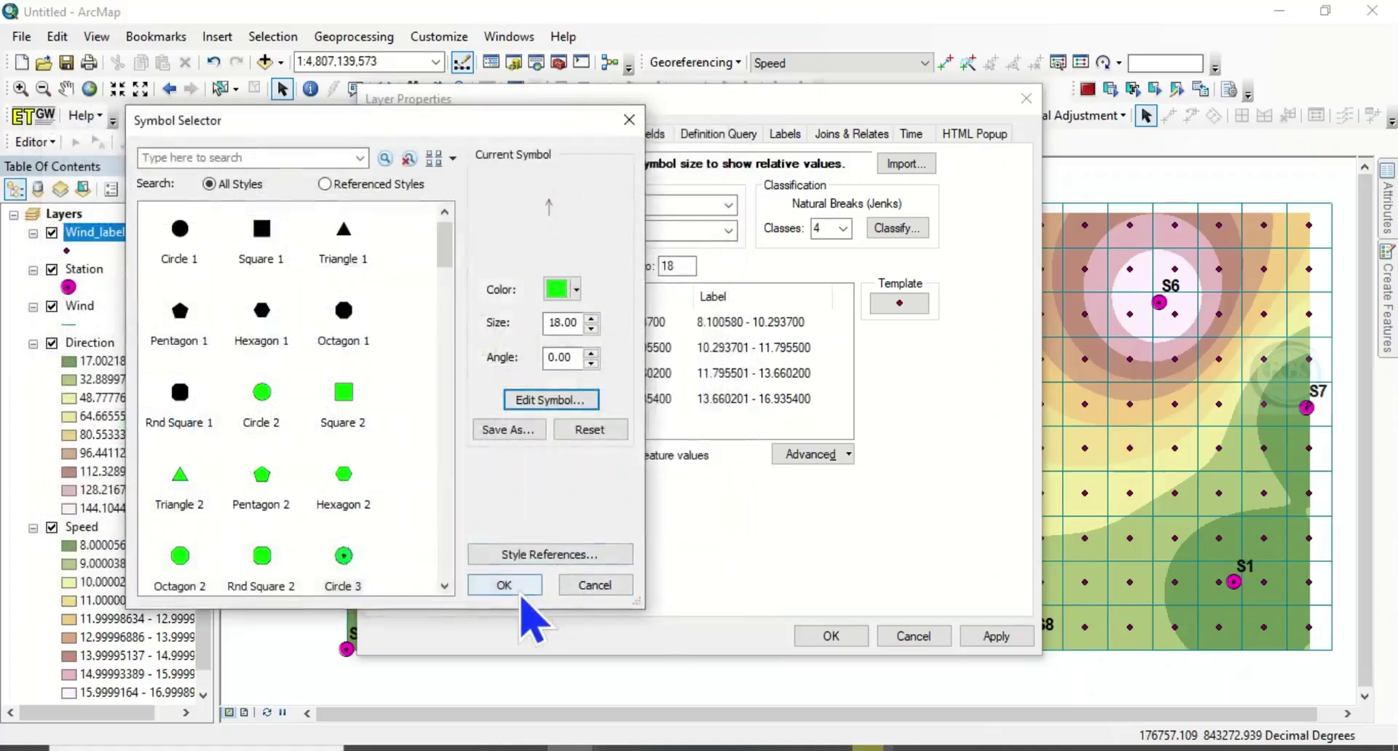
left_click(504, 586)
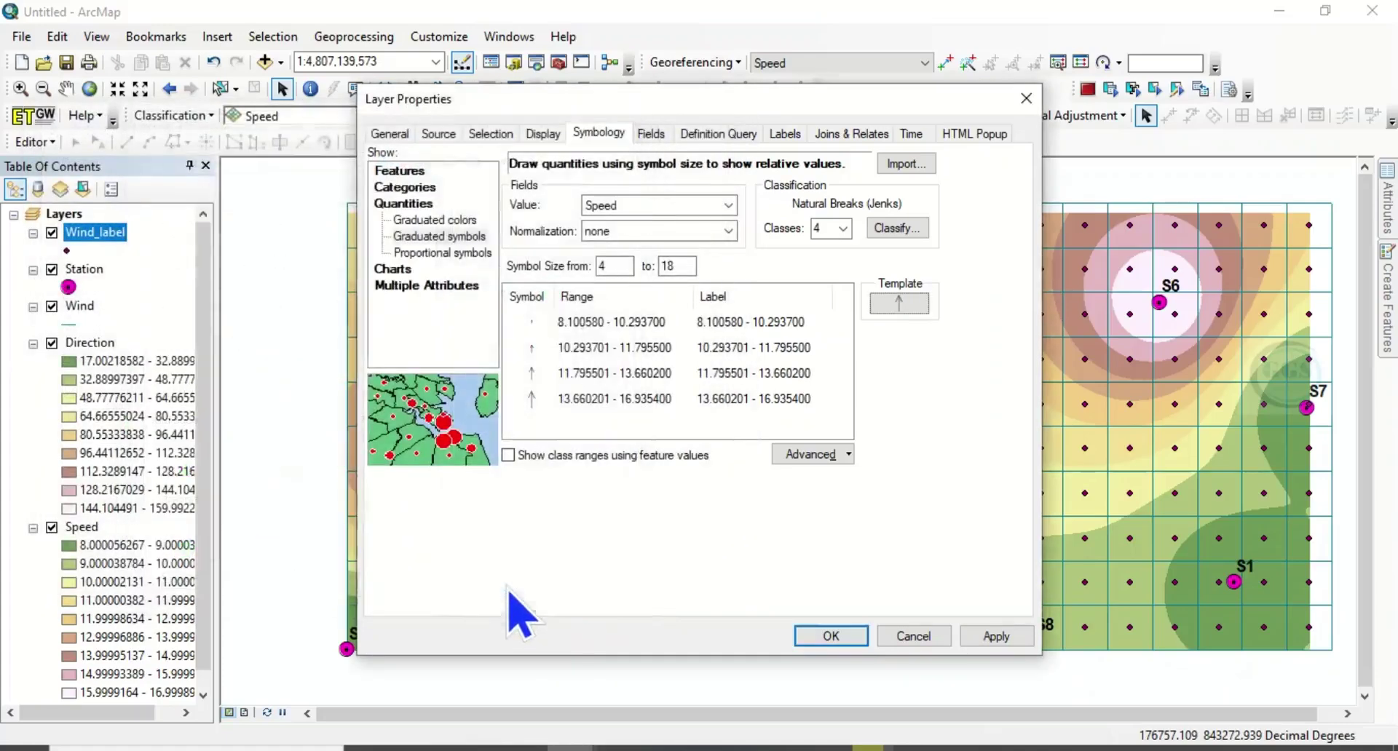
- Rotate the Wind_label arrows by the Direction field in Geographic style, and hide the Wind, Direction and Speed layers
left_click(809, 456)
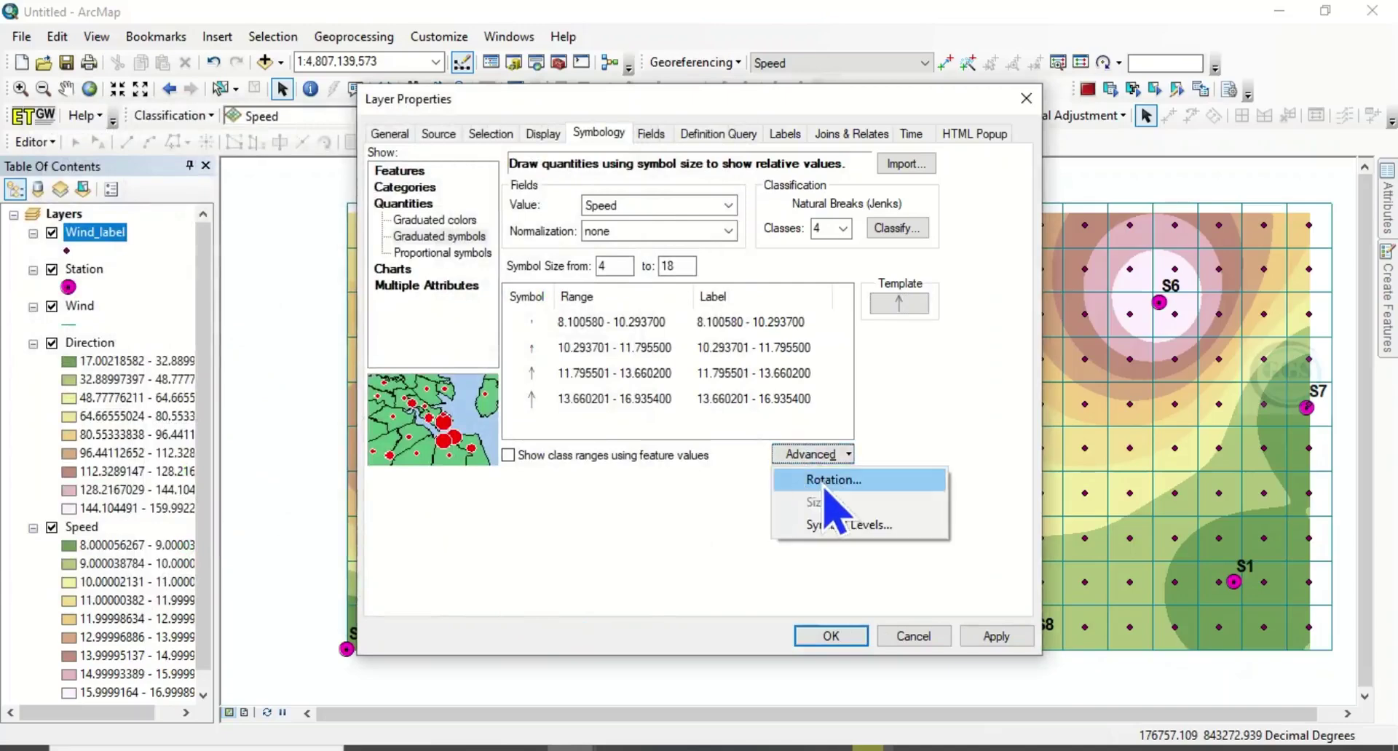
left_click(825, 484)
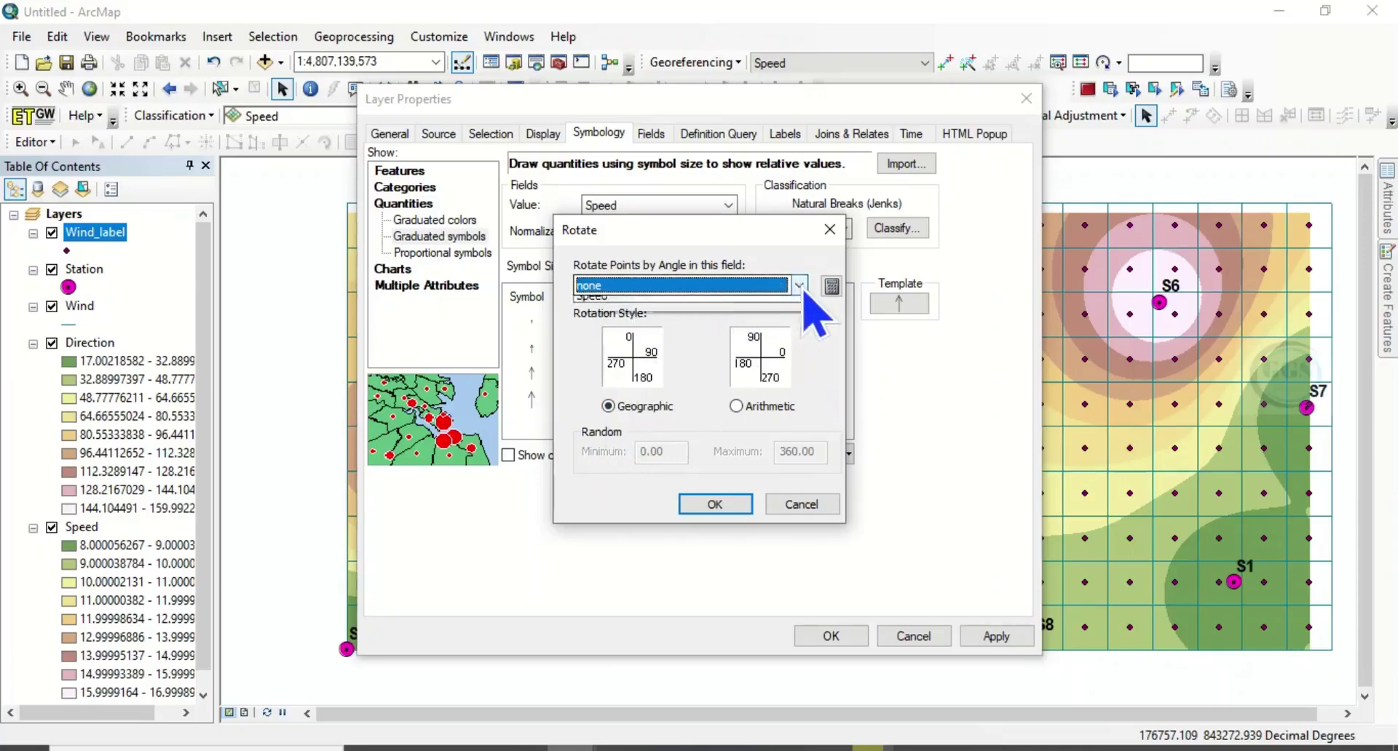
left_click(799, 285)
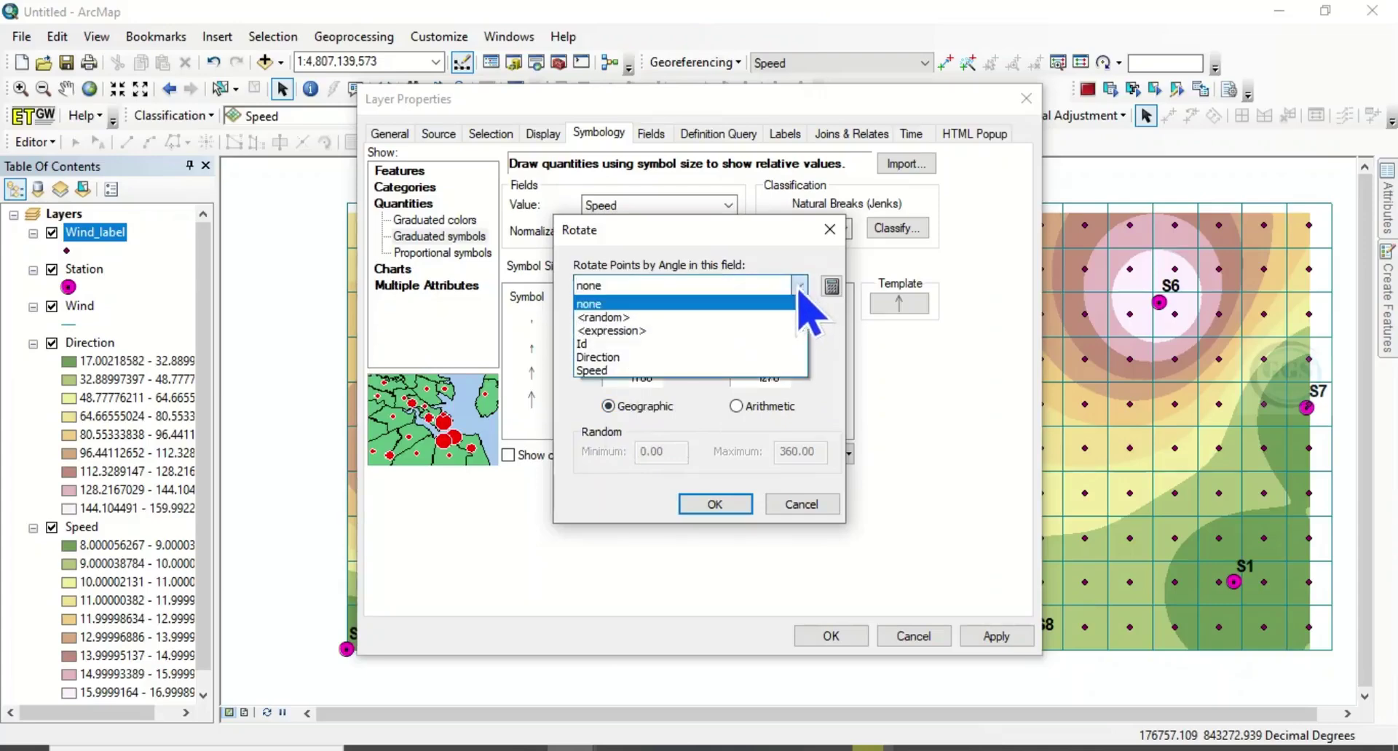
left_click(598, 357)
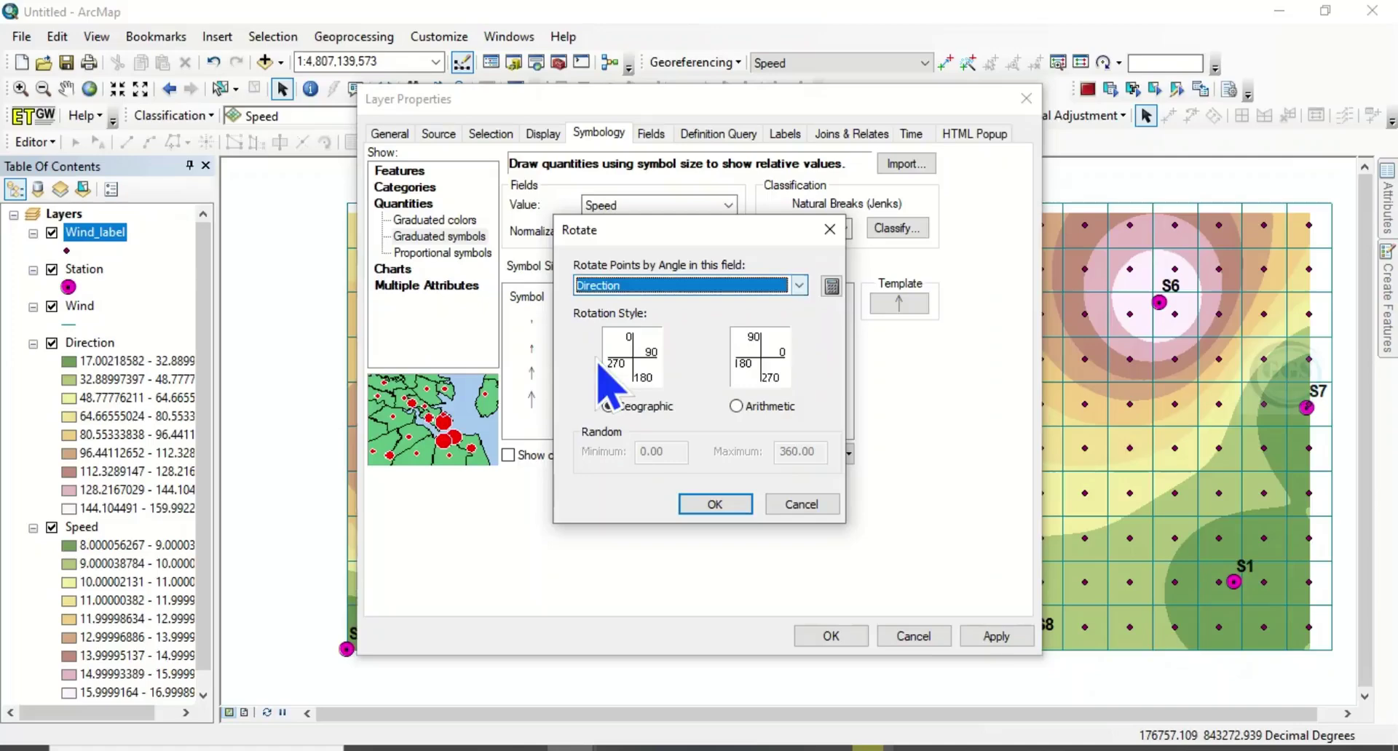
left_click(712, 506)
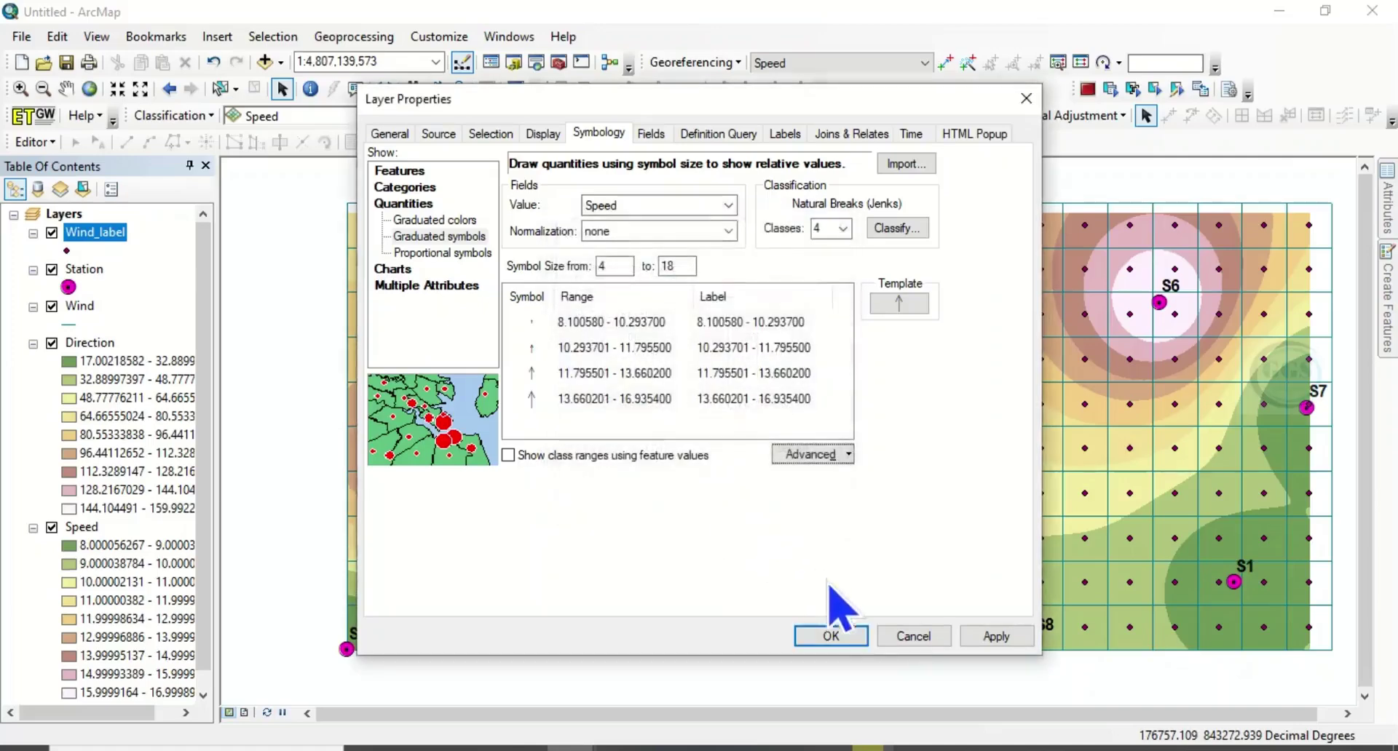
left_click(831, 637)
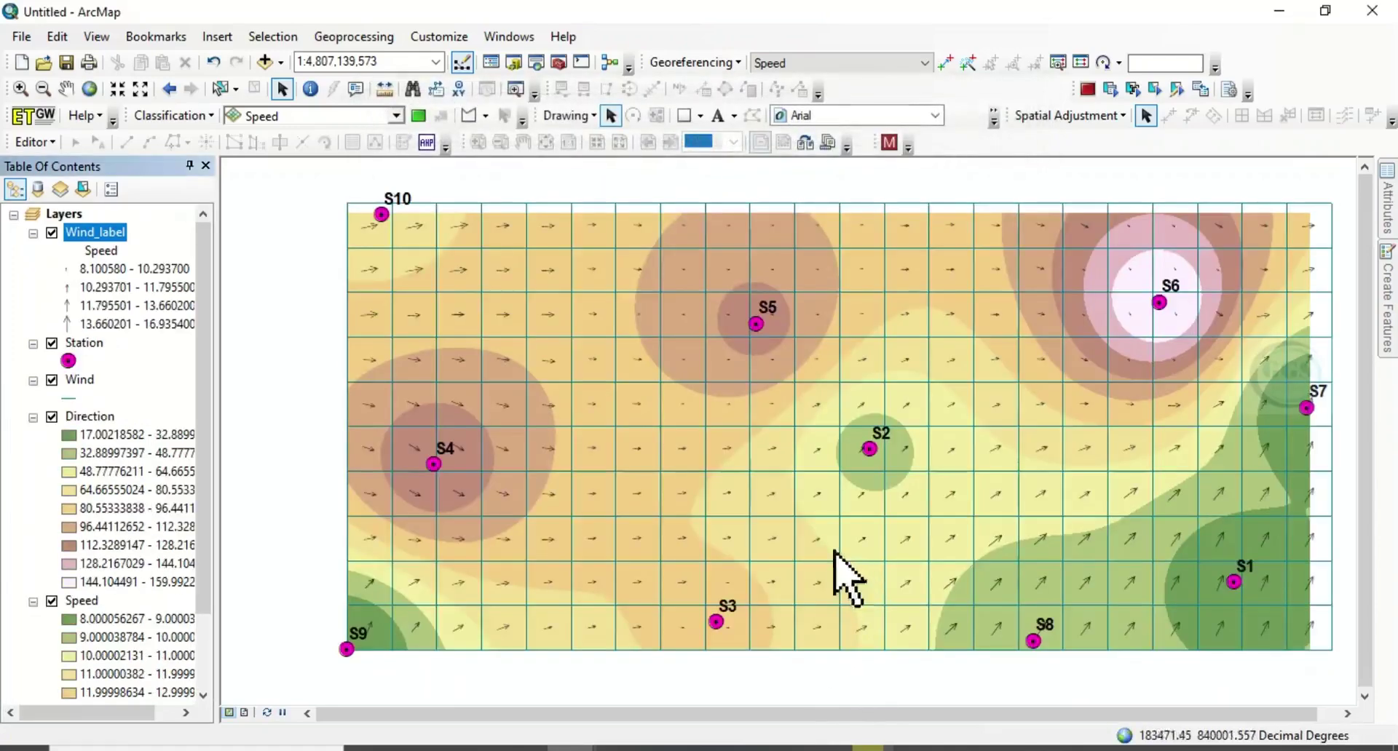
left_click(51, 380)
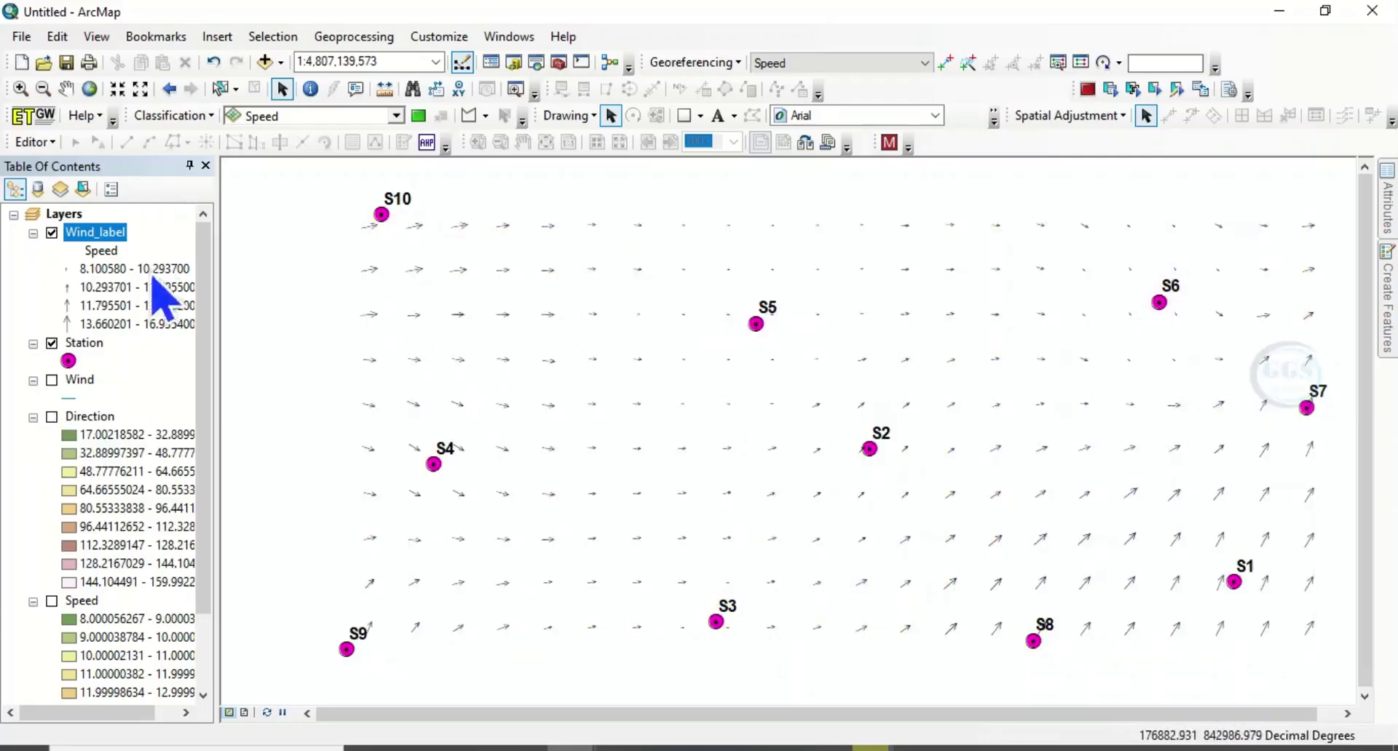
- Format the Wind_label layer's class labels as numeric with 8 decimal places
right_click(92, 235)
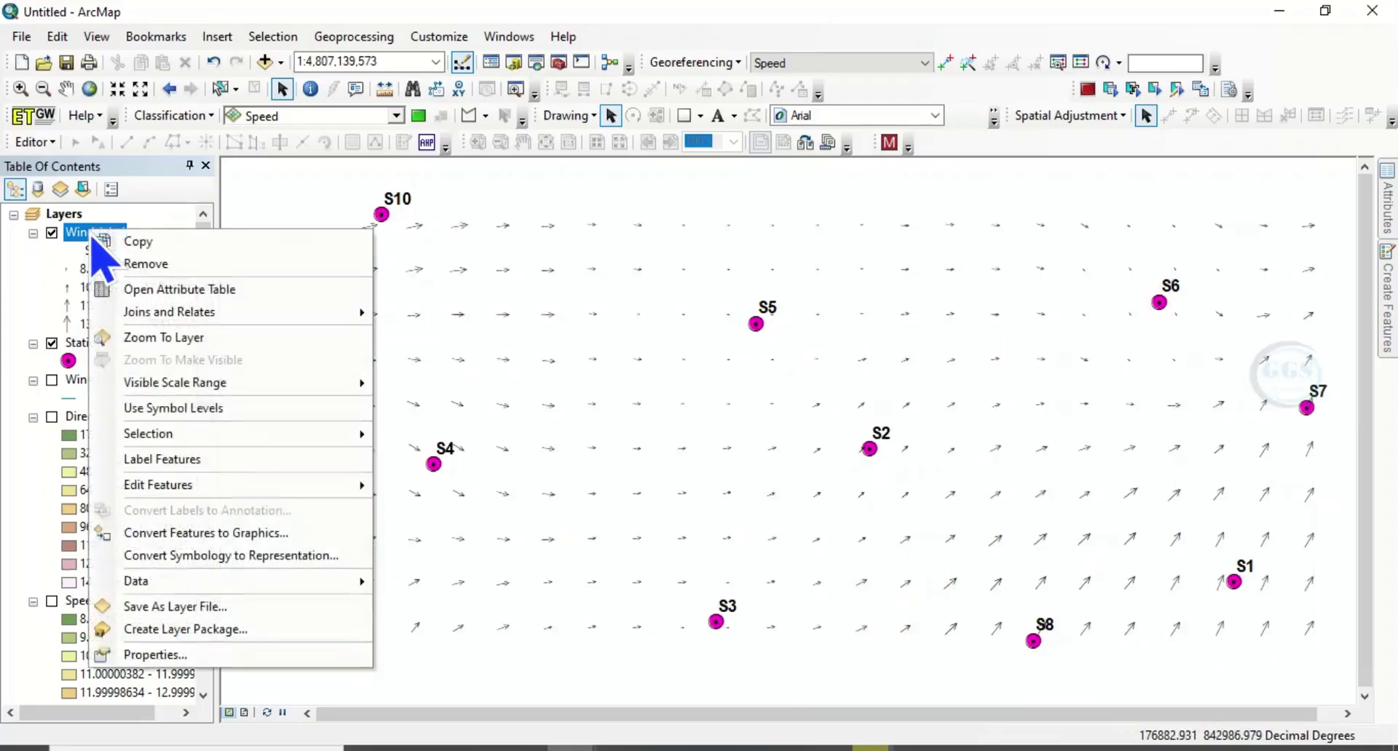
left_click(169, 655)
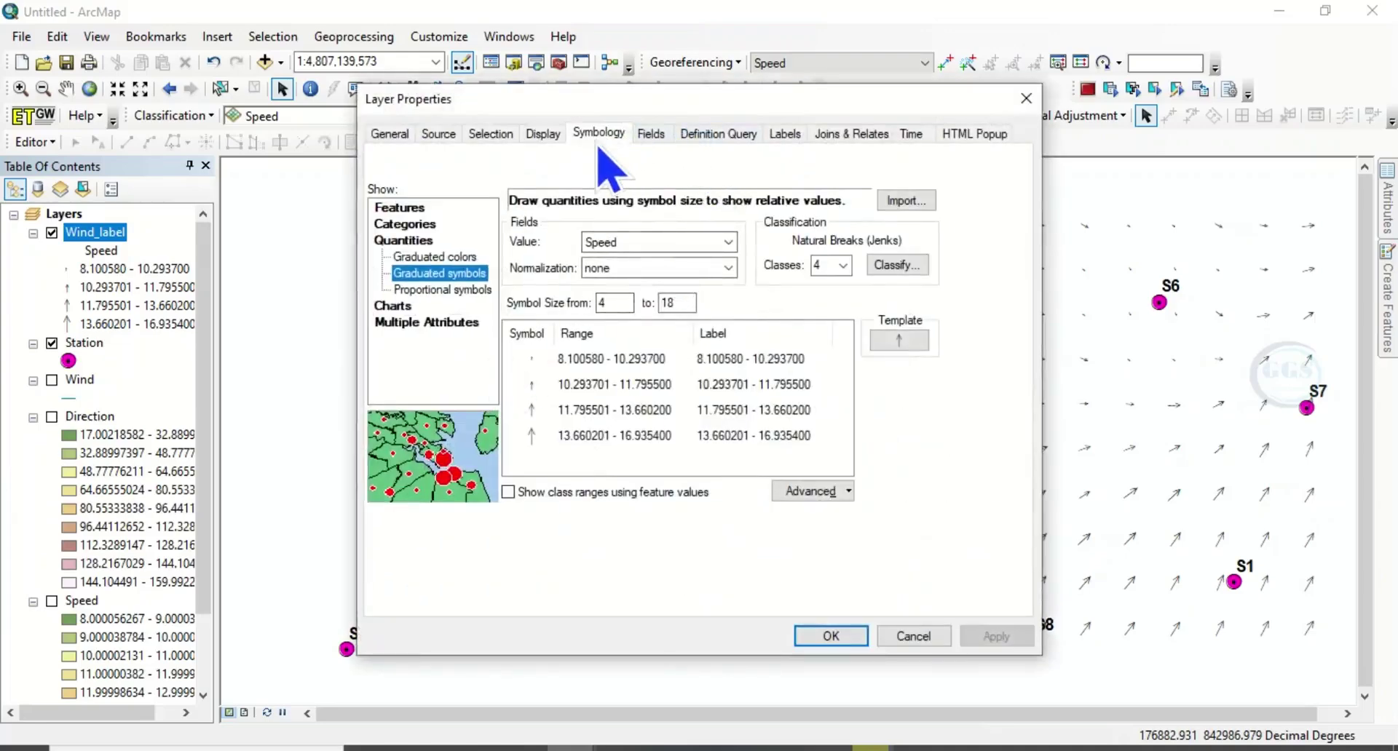
right_click(765, 359)
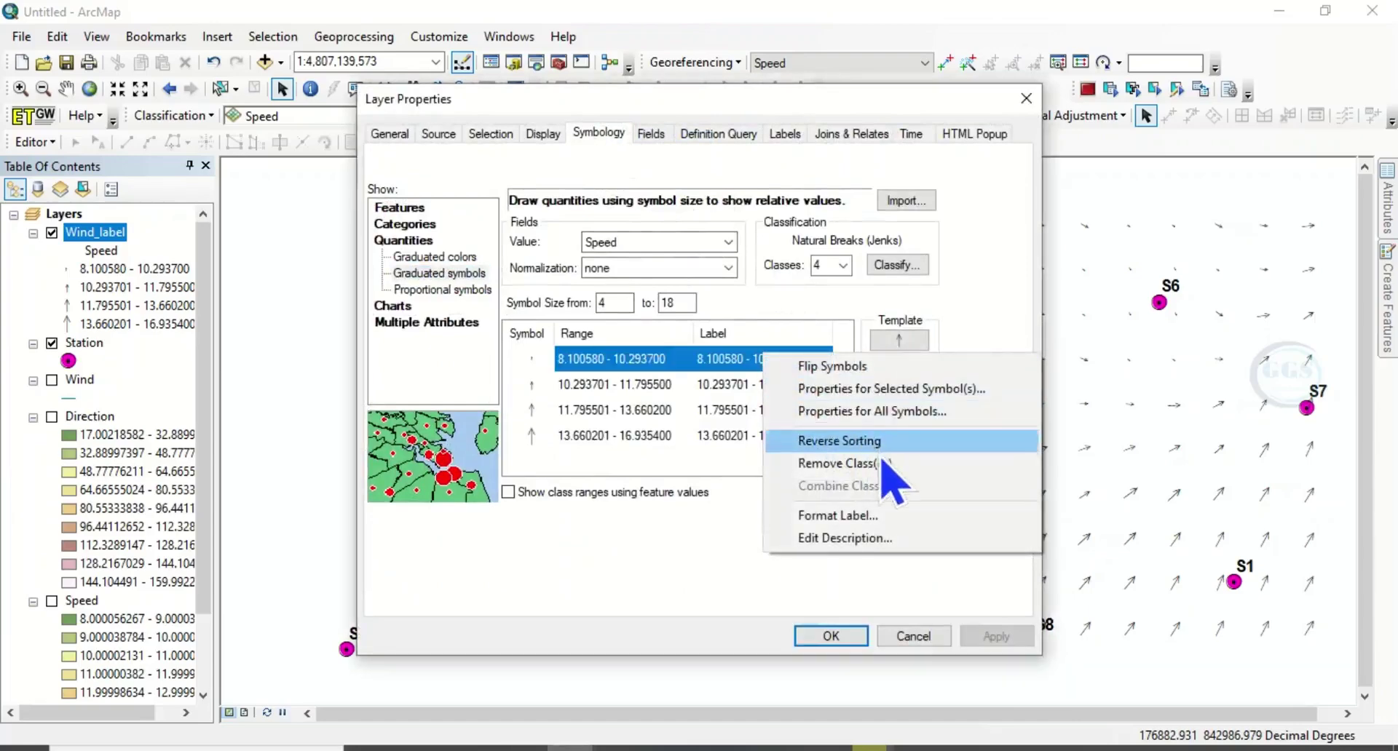
left_click(855, 517)
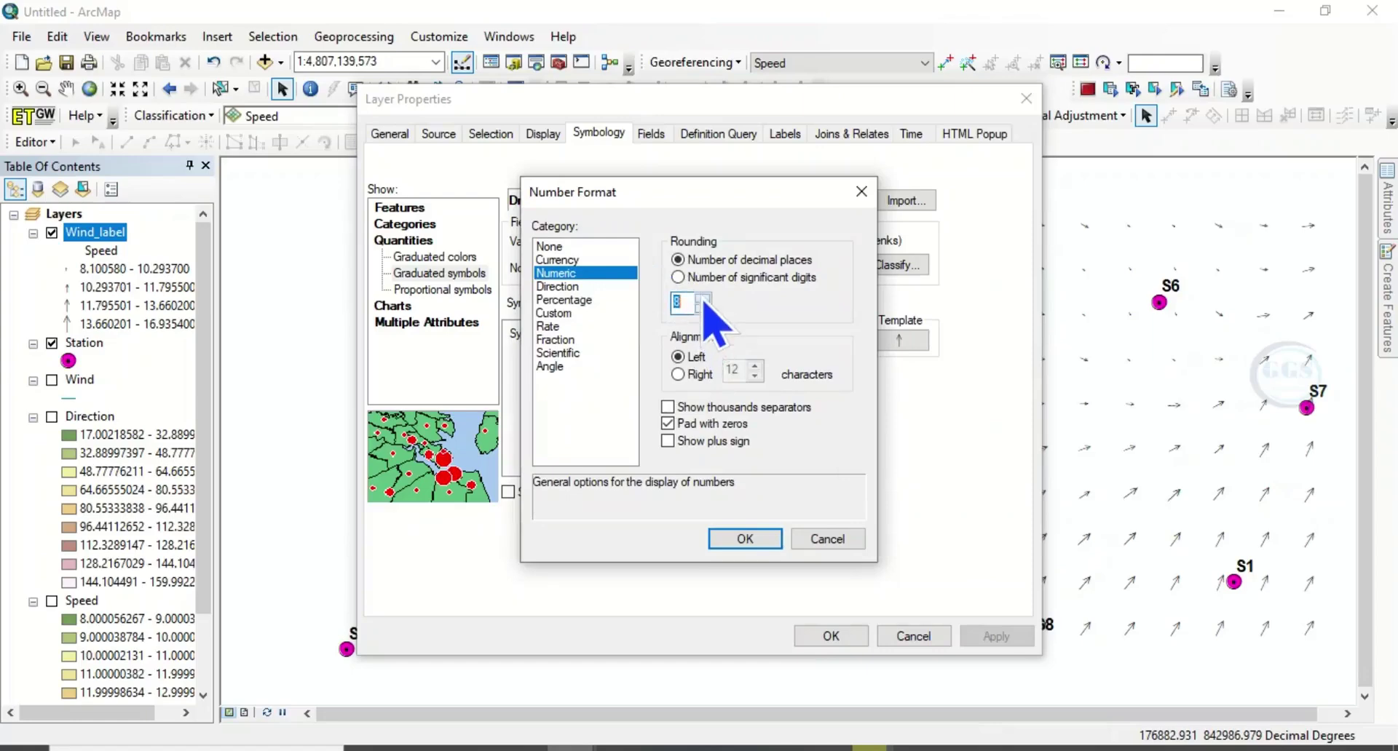
left_click(746, 539)
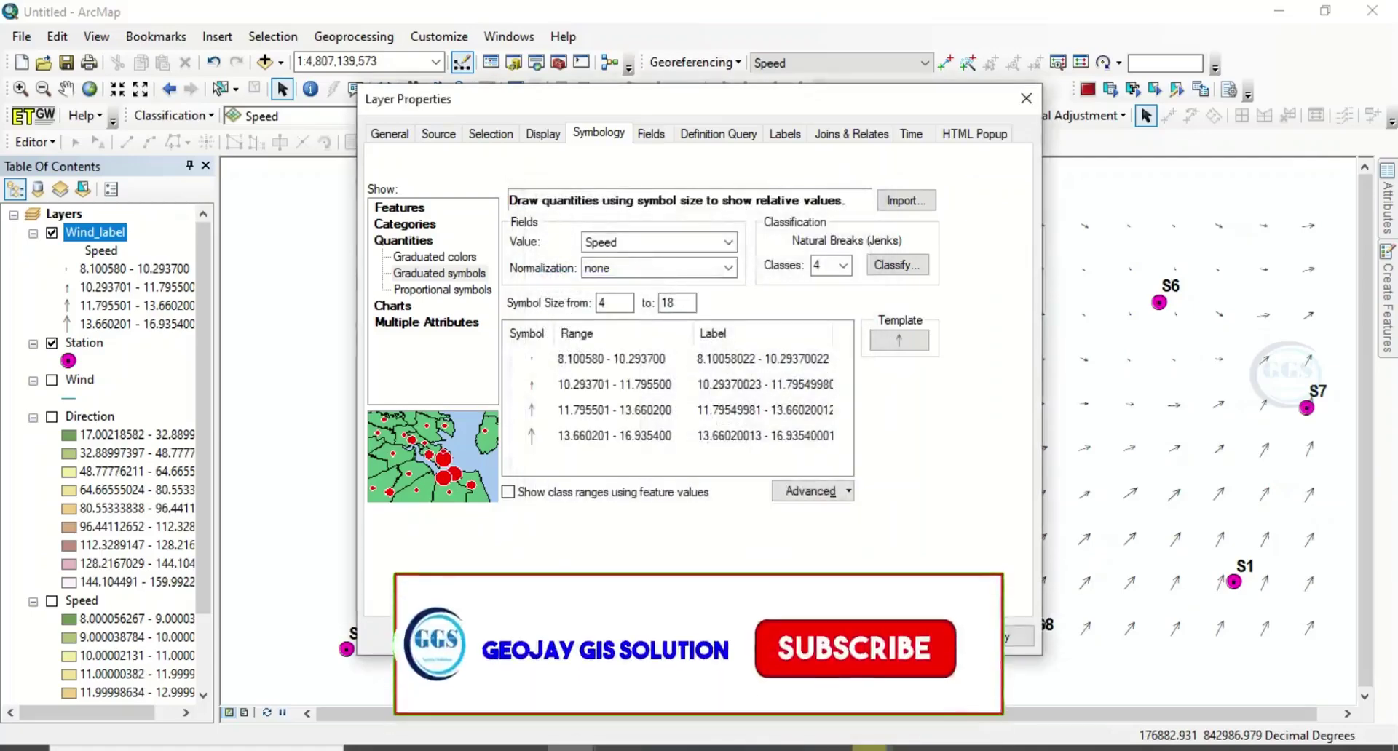
key("Return")
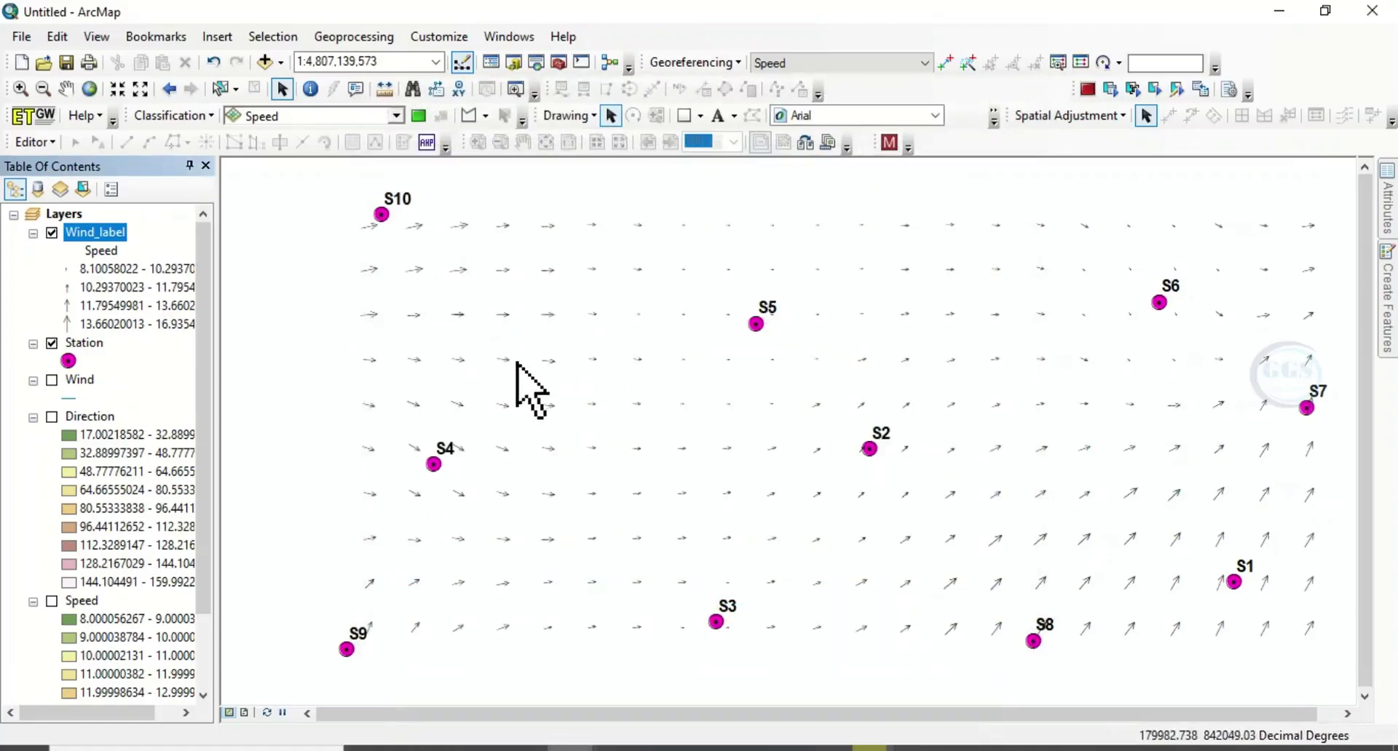
- Show the Direction raster and choose the red-yellow-green color ramp for its classes
left_click(52, 418)
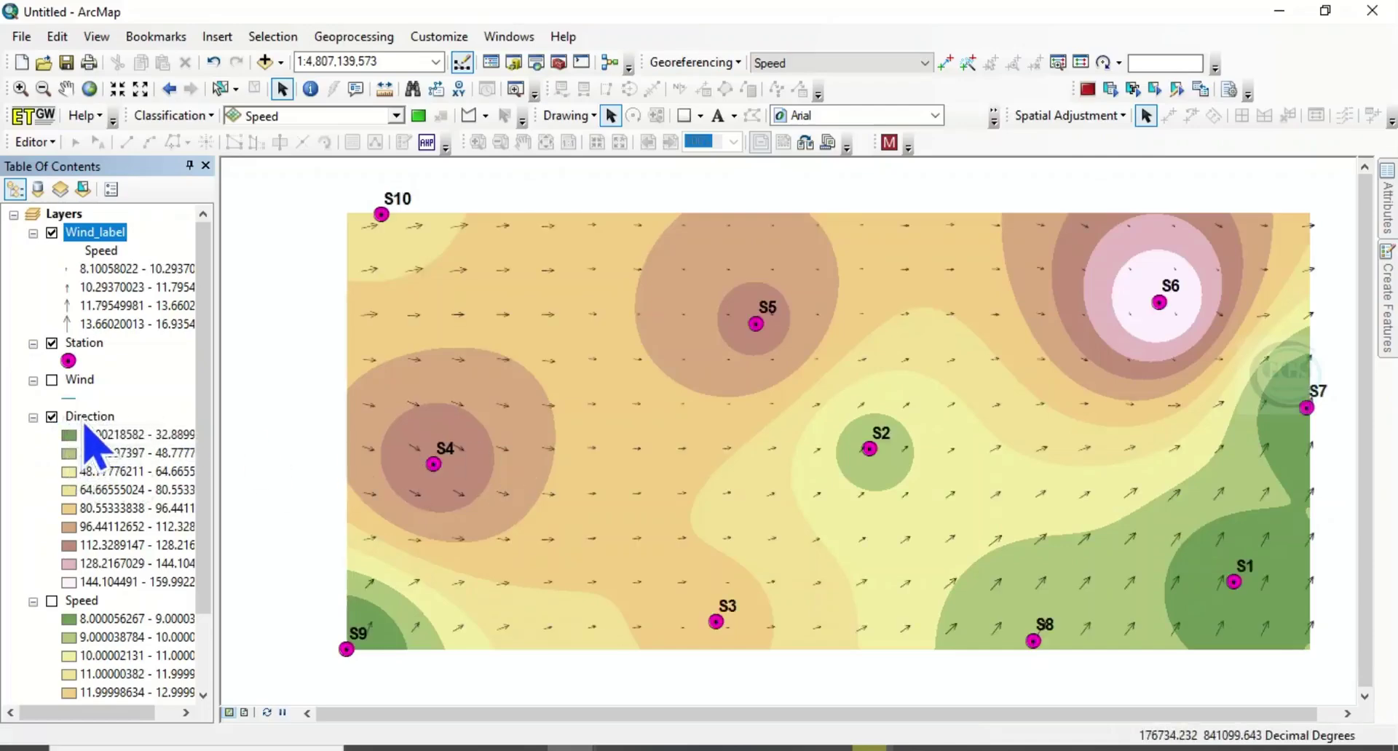
right_click(84, 423)
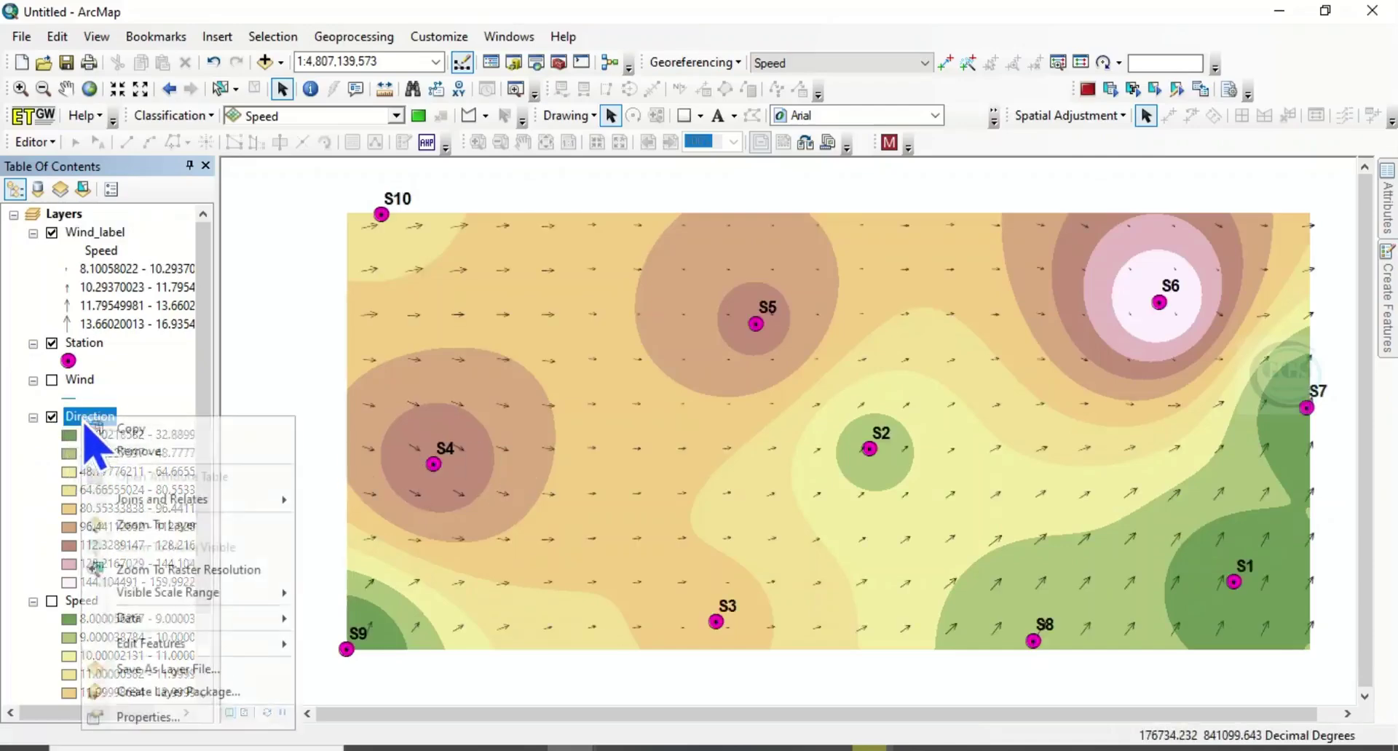
left_click(157, 718)
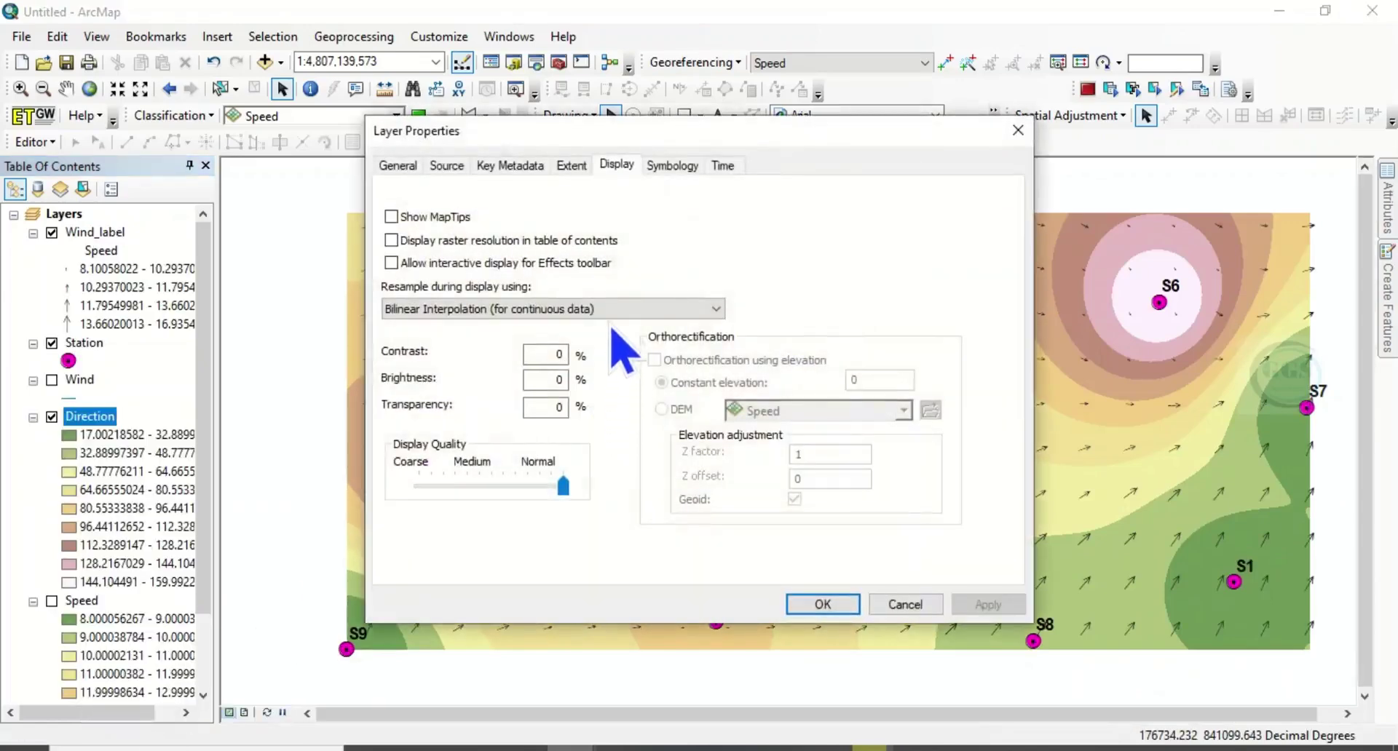
left_click(677, 167)
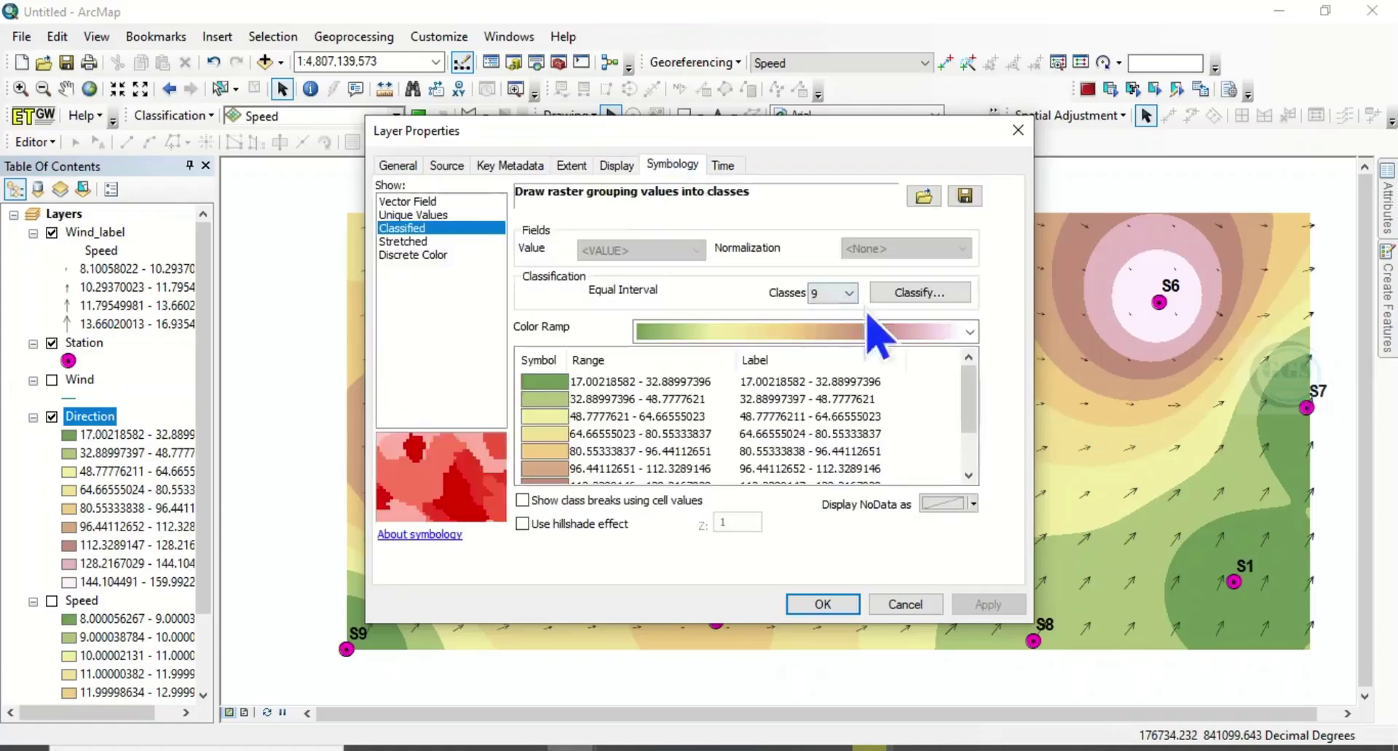
left_click(970, 333)
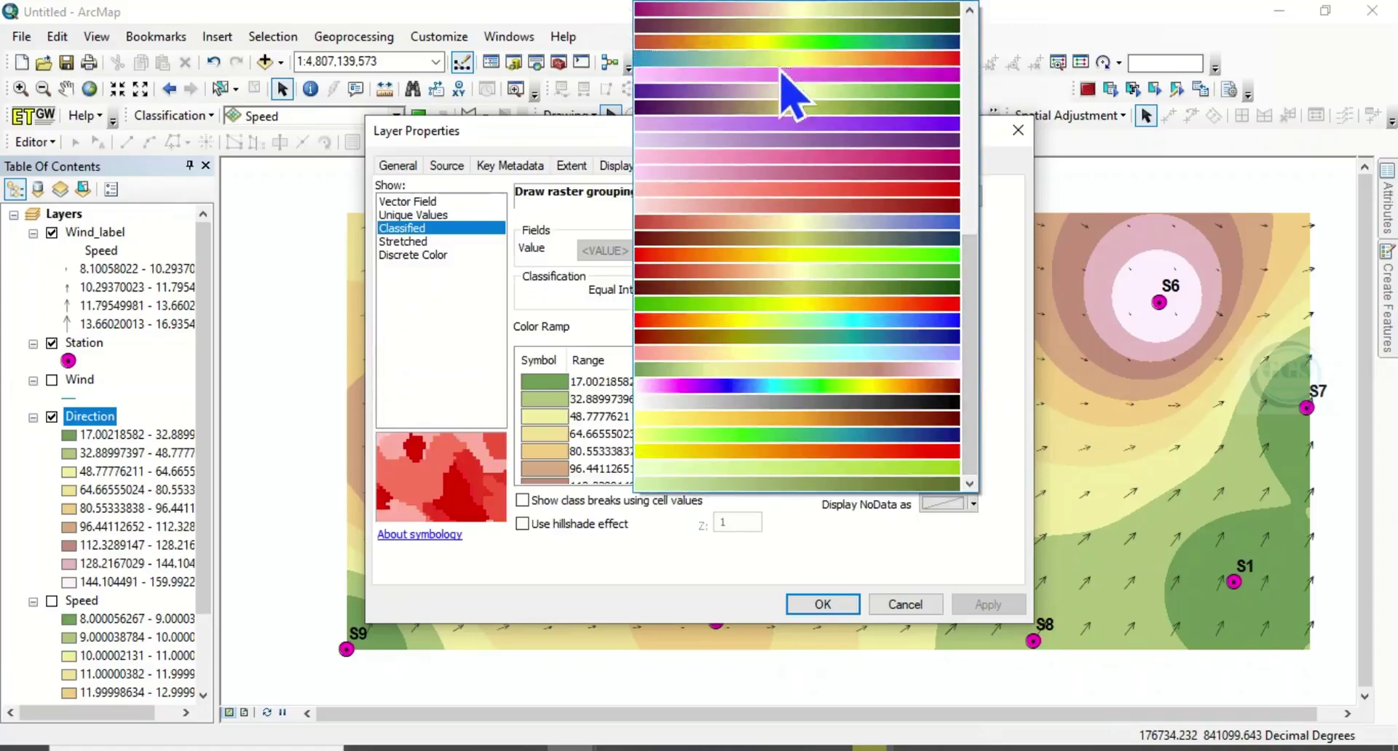
left_click(785, 255)
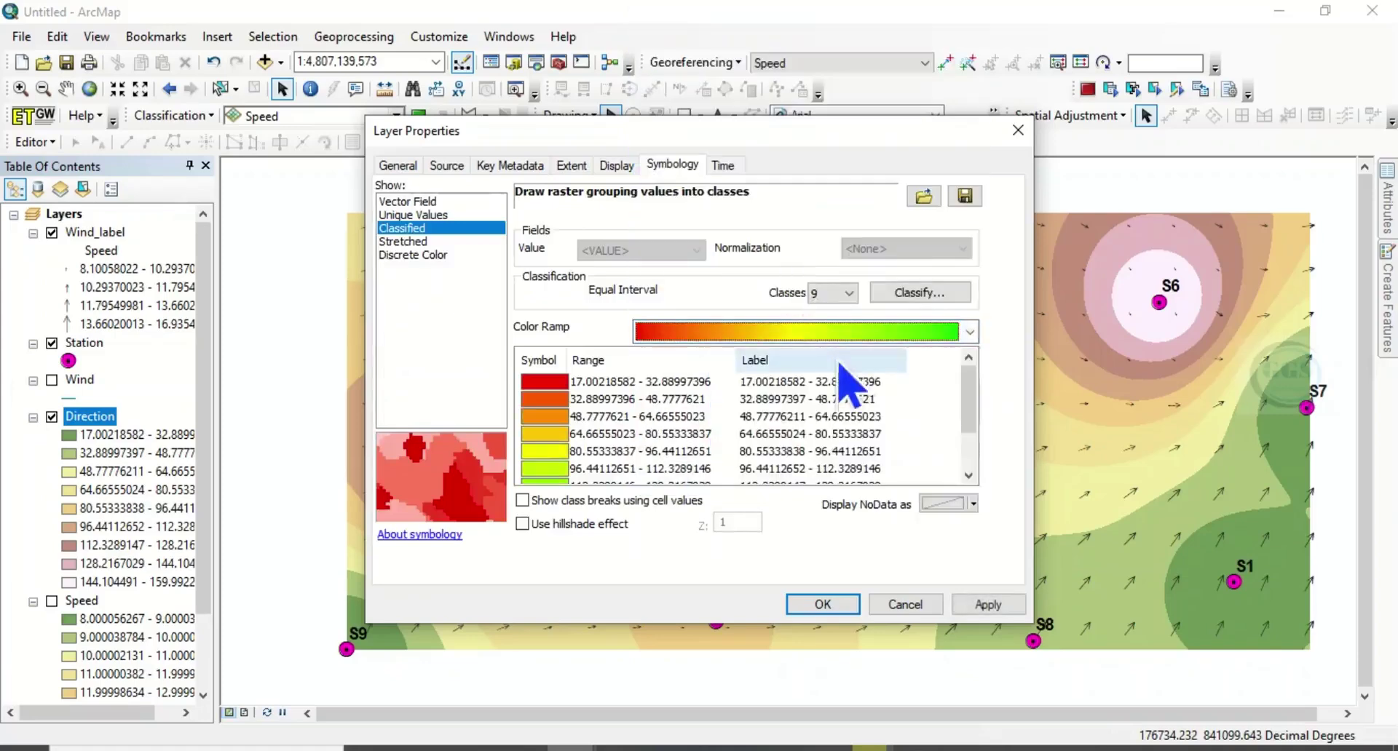
- Format the Direction raster's class labels as numeric with 2 decimal places and apply the symbology
right_click(810, 420)
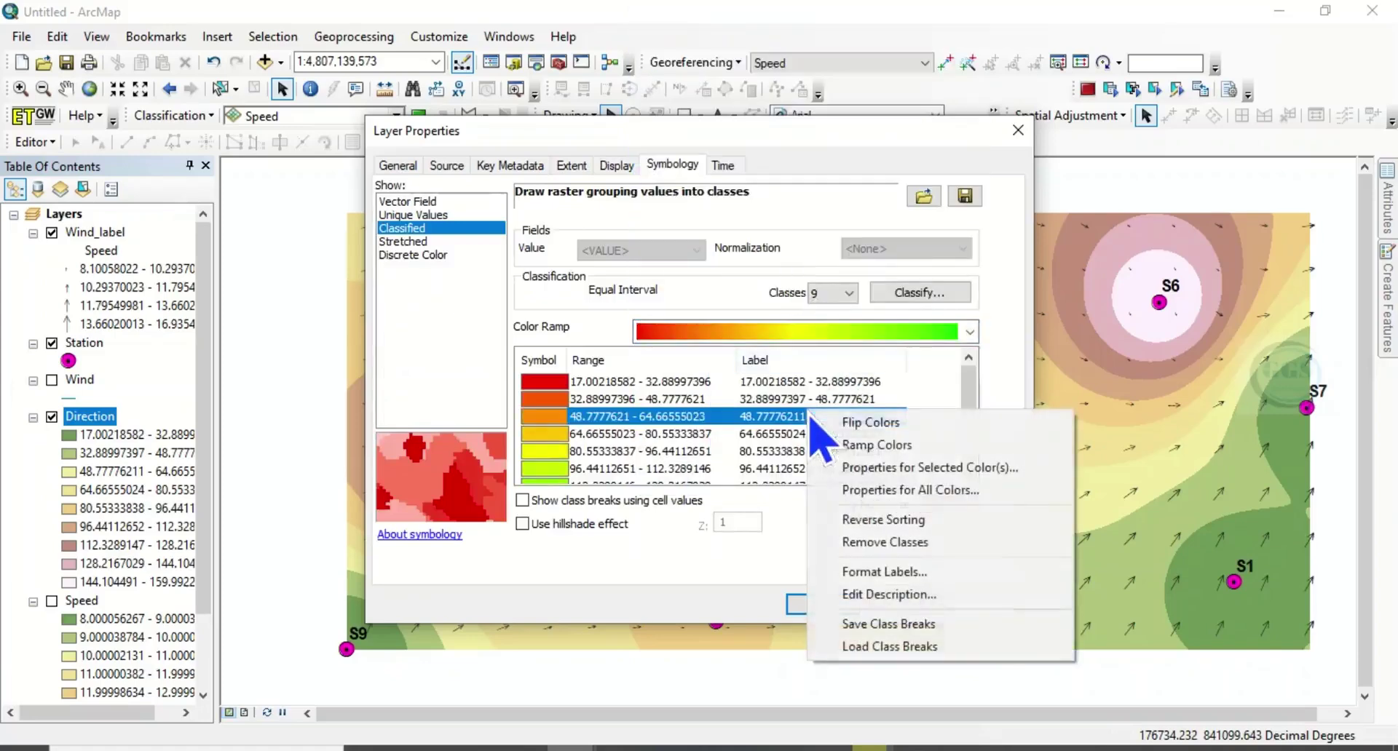
left_click(891, 575)
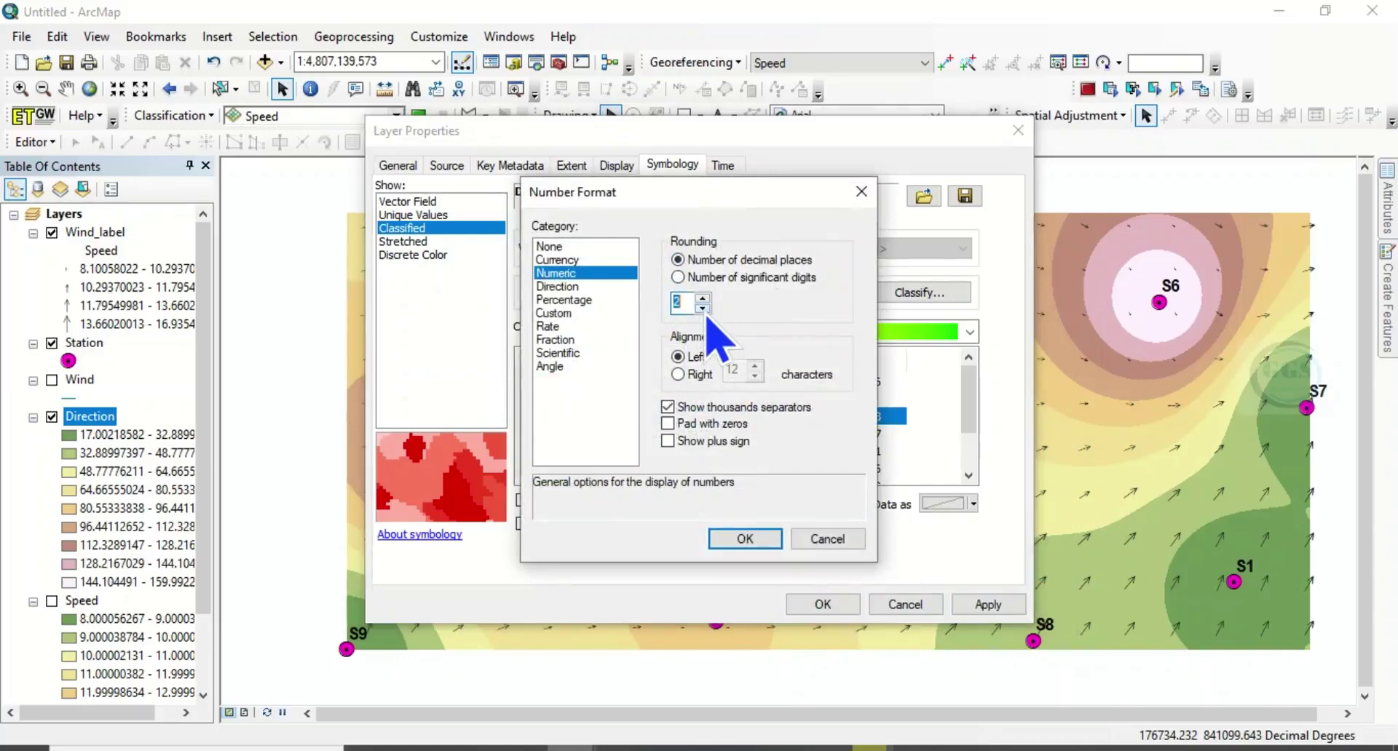
left_click(748, 540)
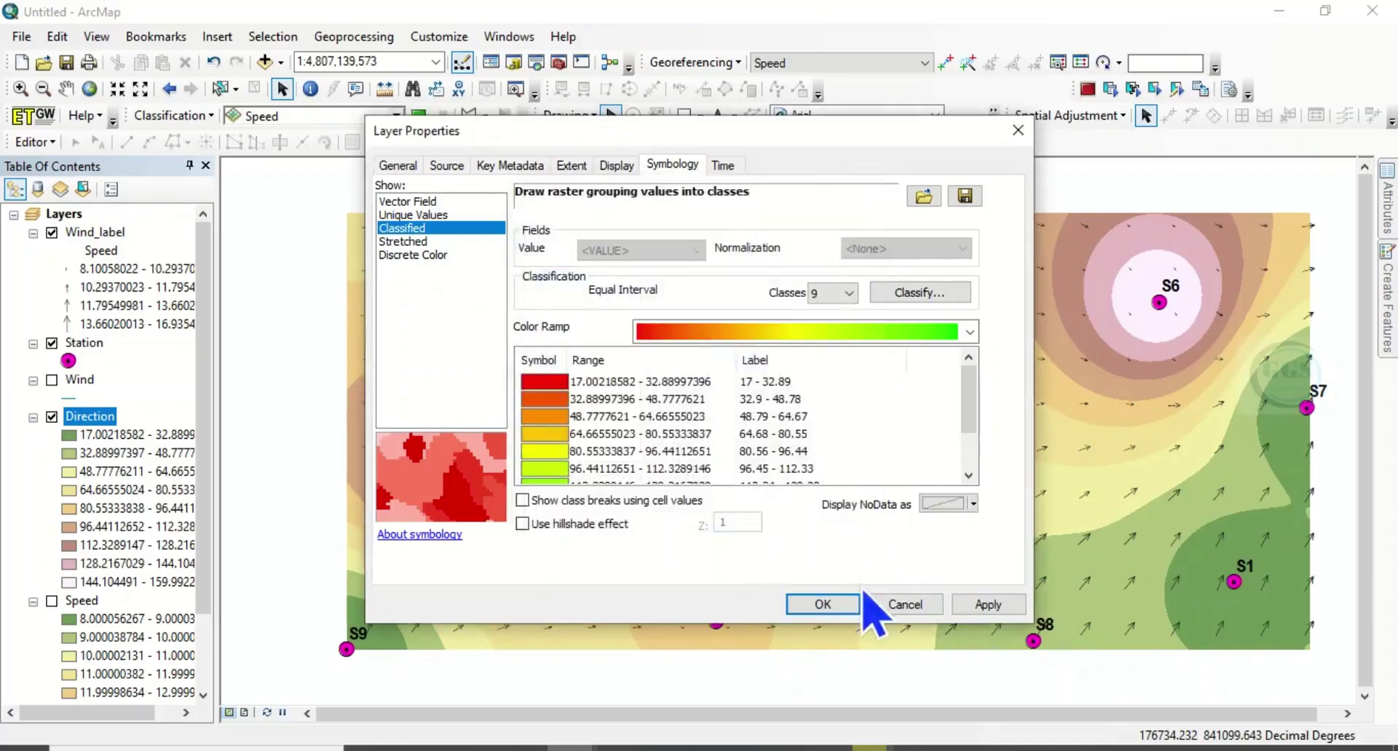
left_click(823, 604)
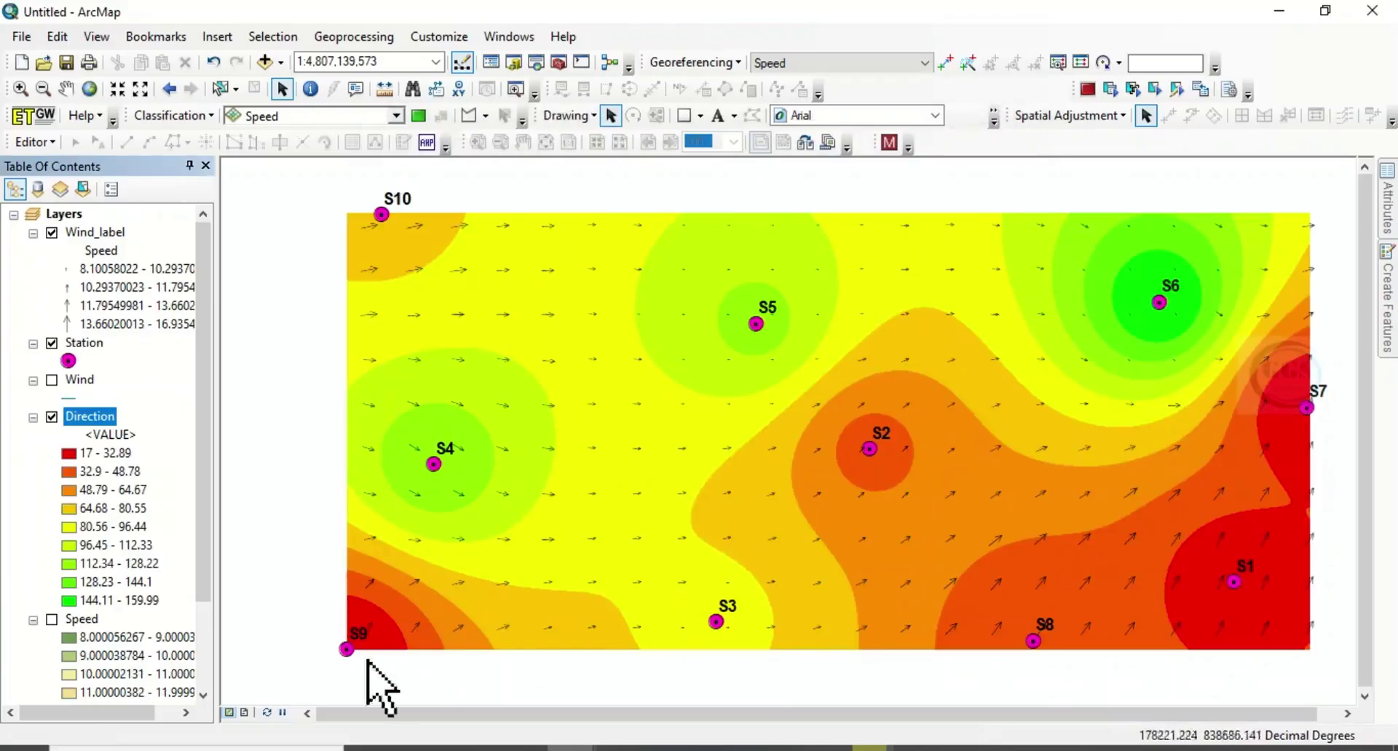
- Show the Speed raster and format its class labels as numeric with 2 decimal places
left_click(53, 620)
right_click(82, 620)
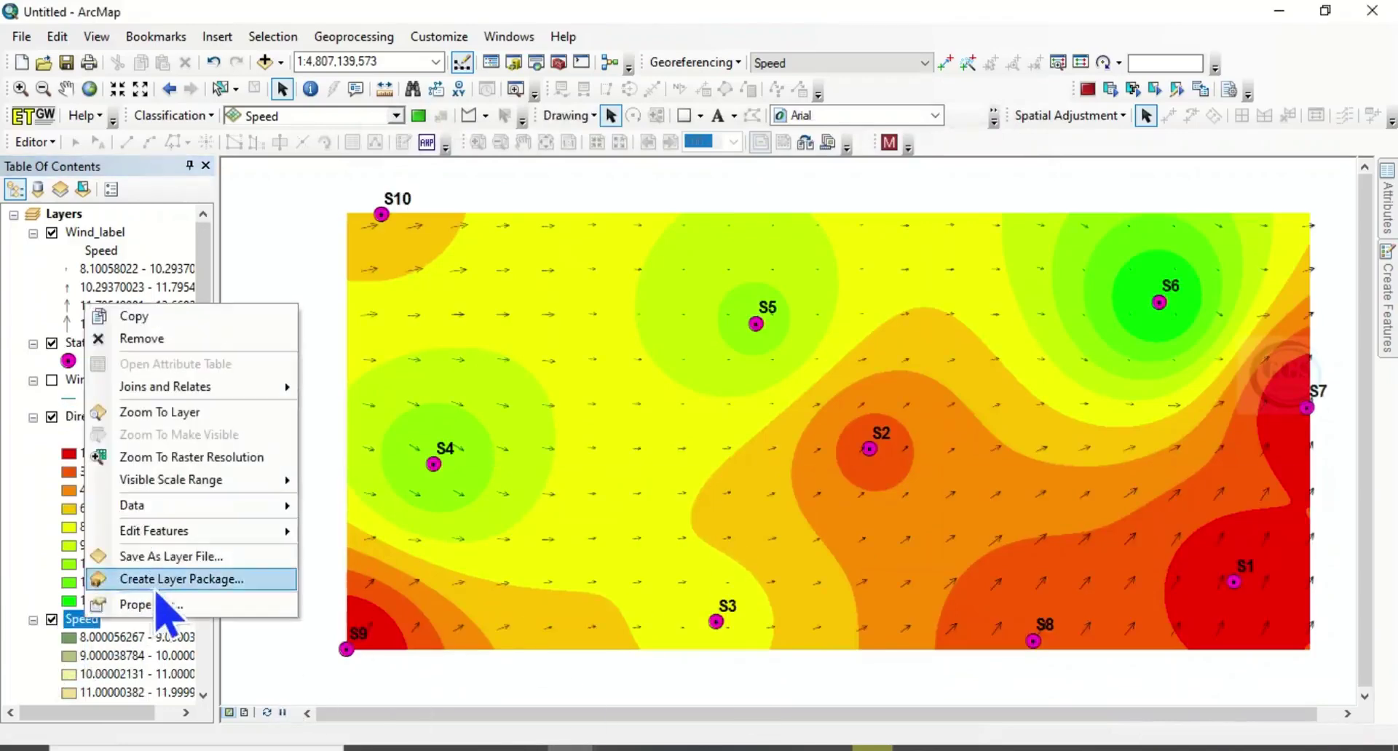
left_click(164, 604)
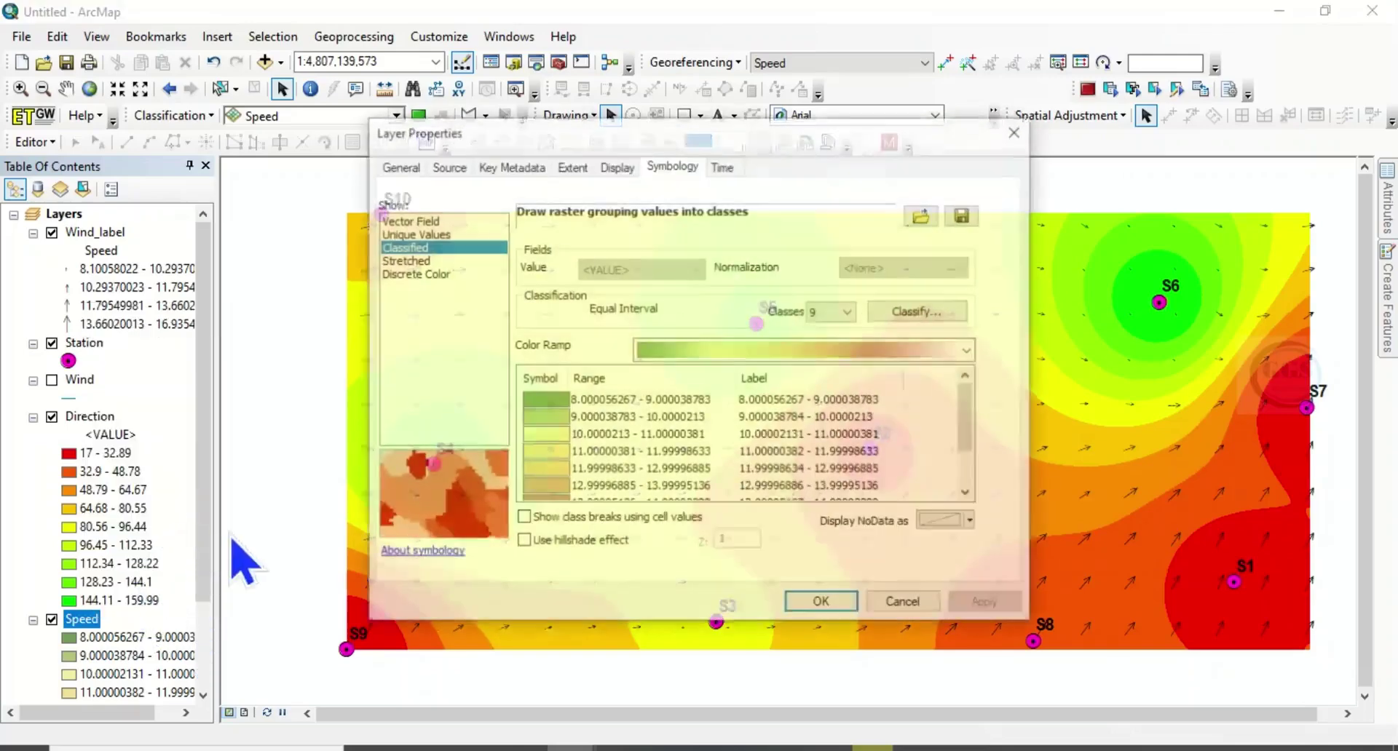
right_click(836, 407)
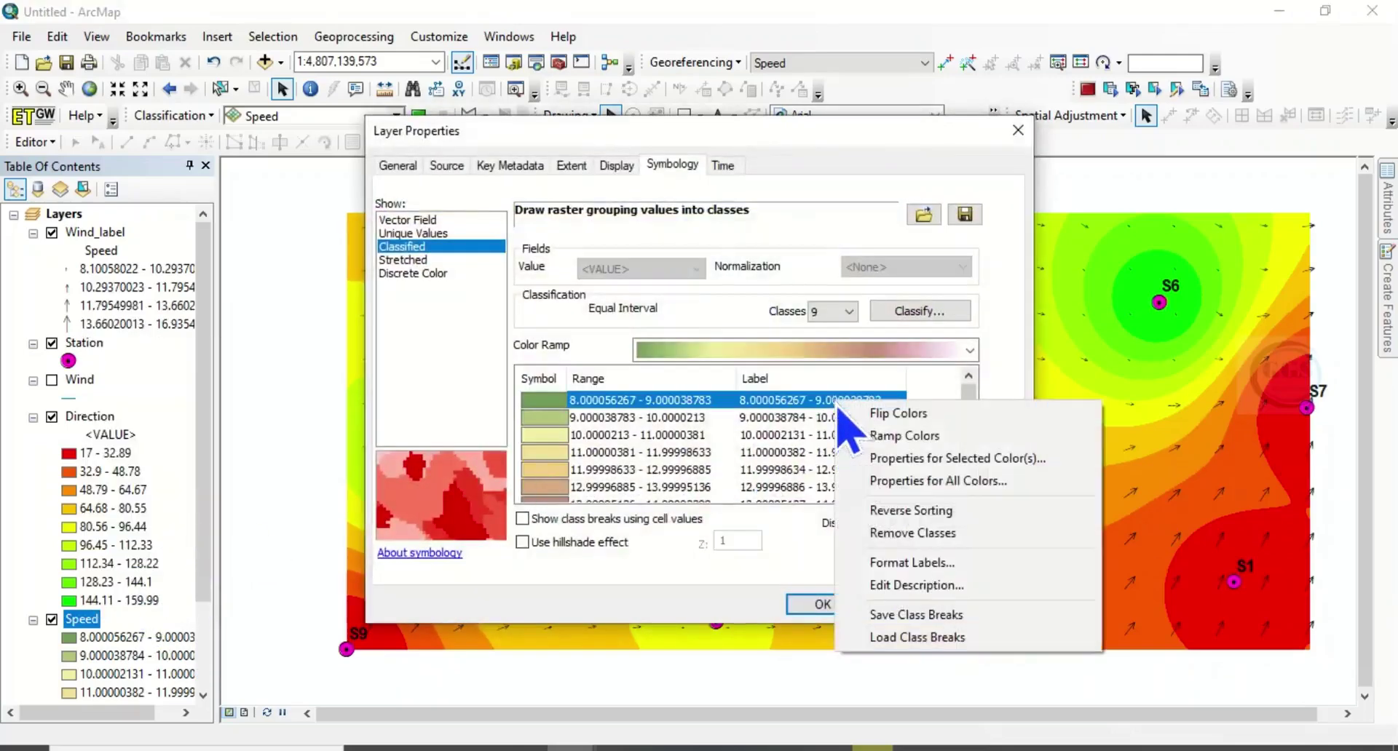
left_click(912, 565)
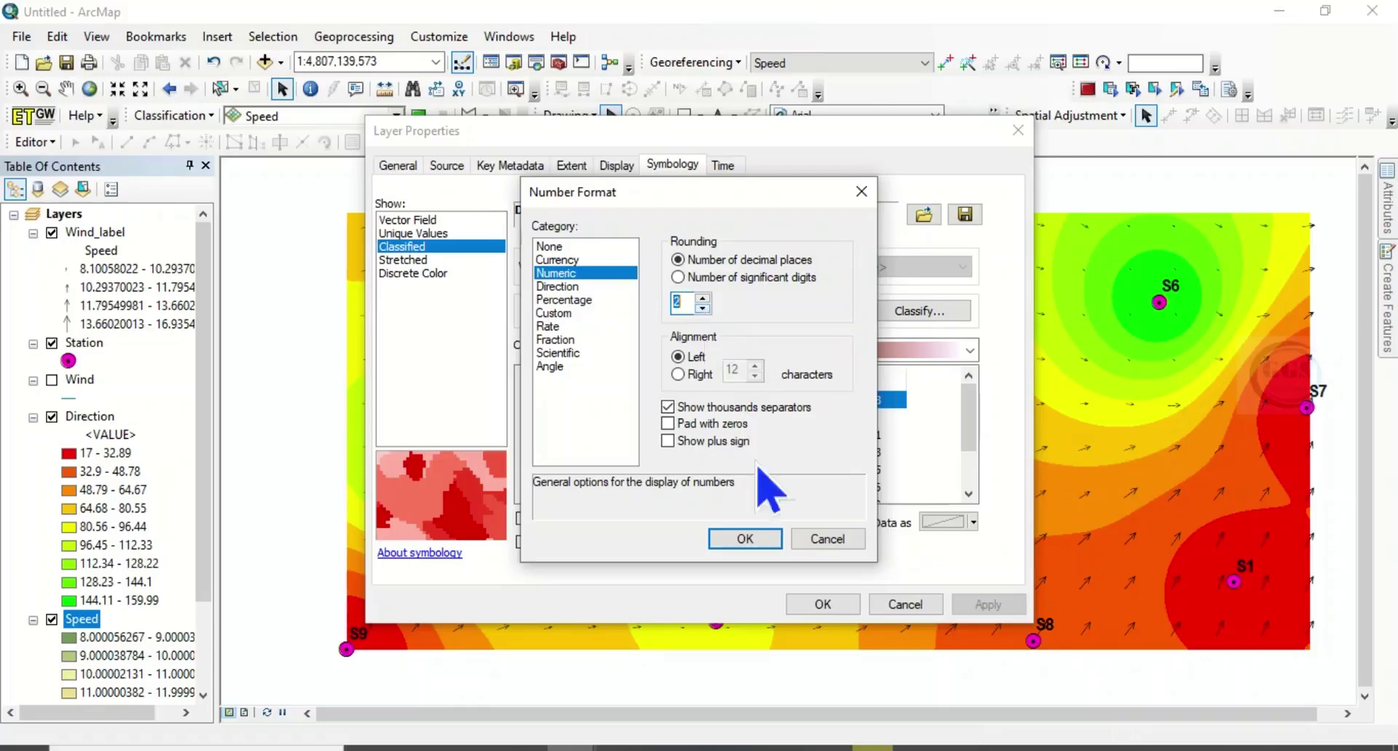
left_click(745, 539)
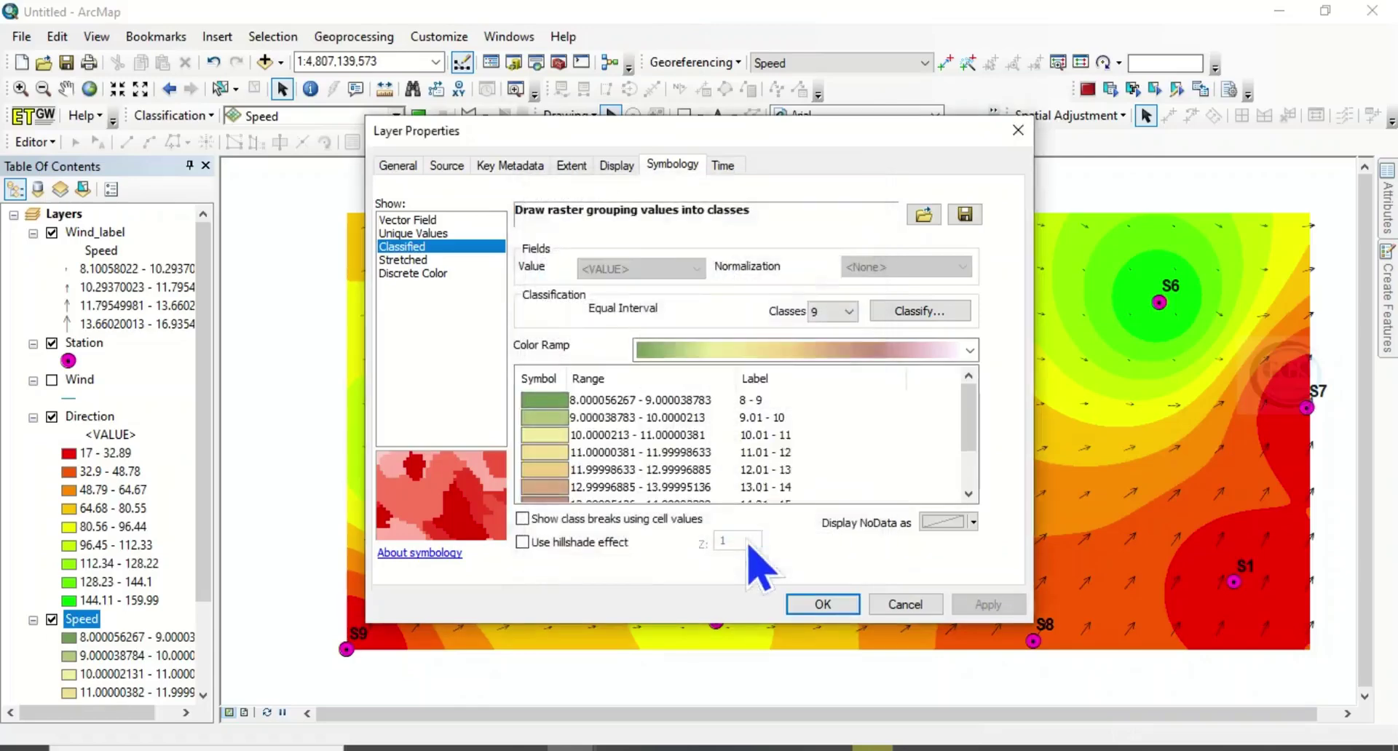
- Apply the light-to-dark purple color ramp to the Speed raster and hide the Direction layer
left_click(841, 349)
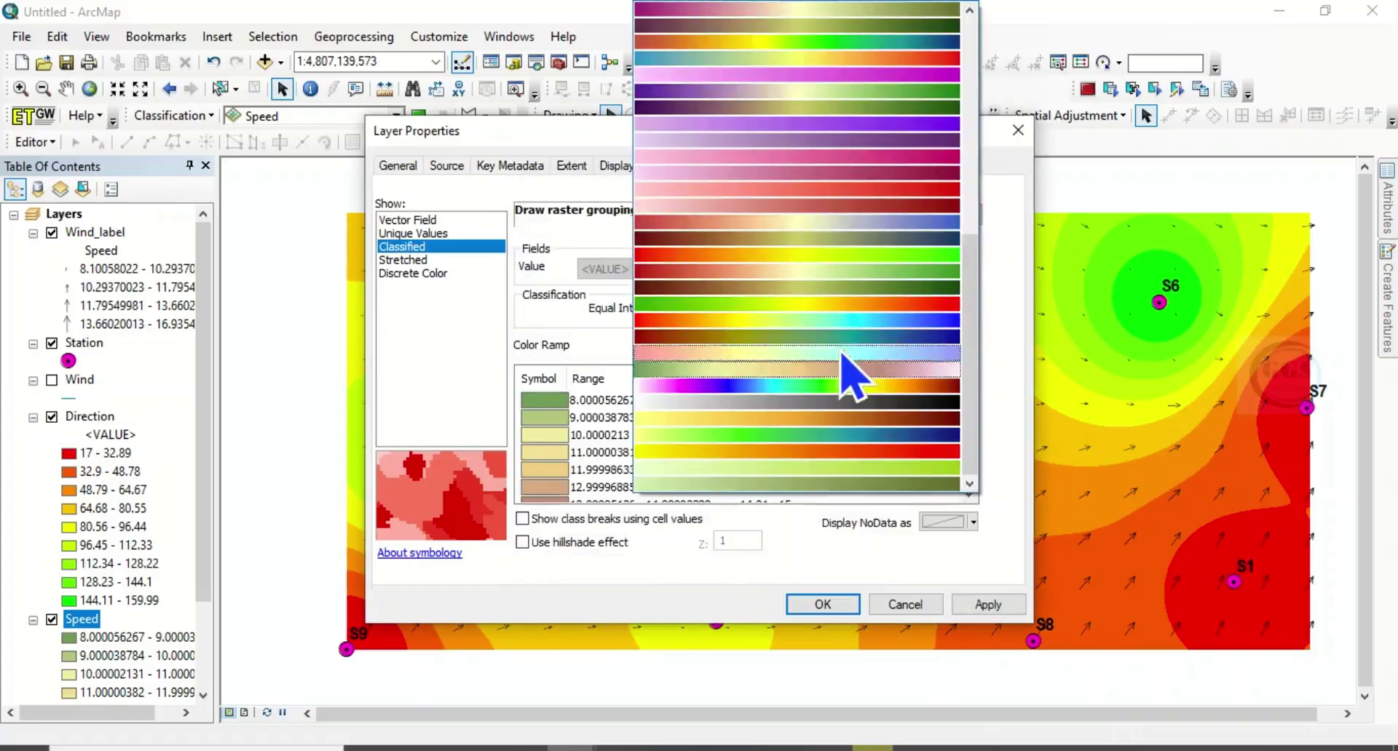
left_click(806, 125)
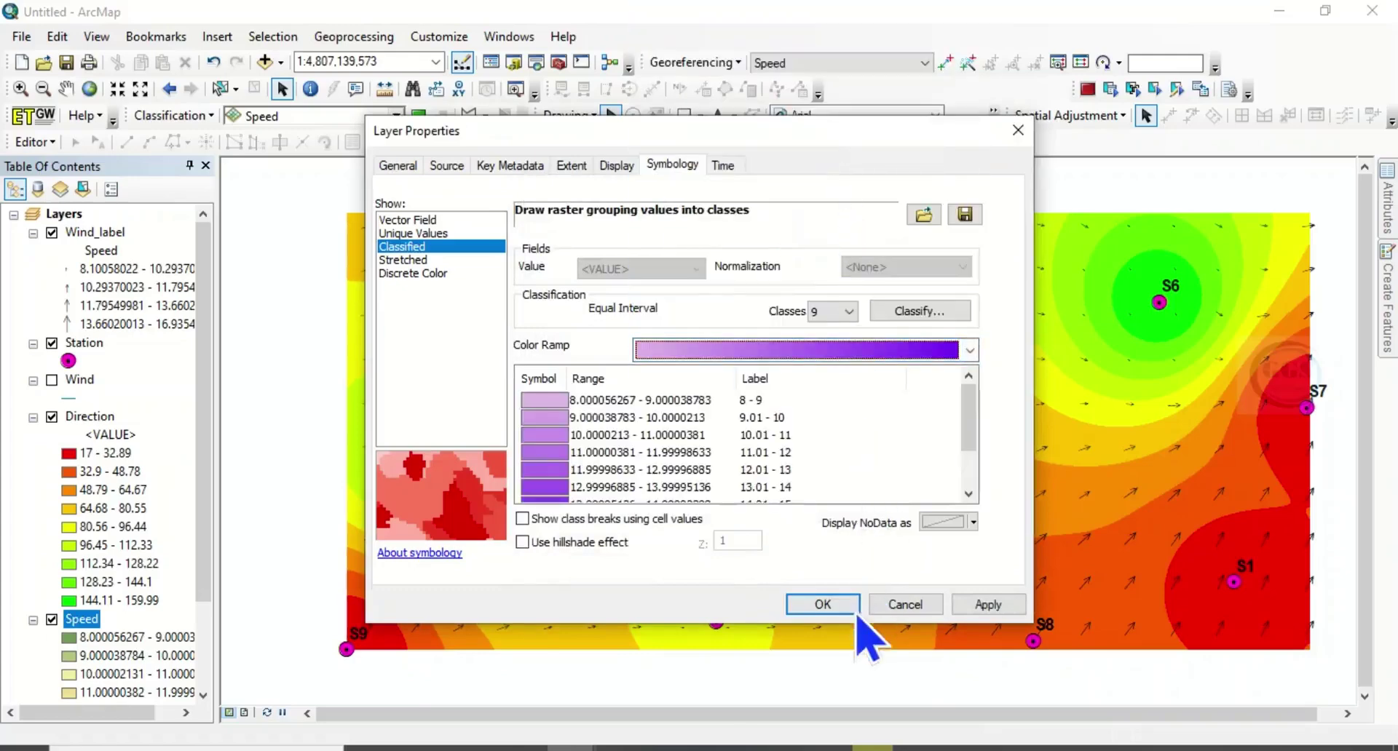
left_click(832, 610)
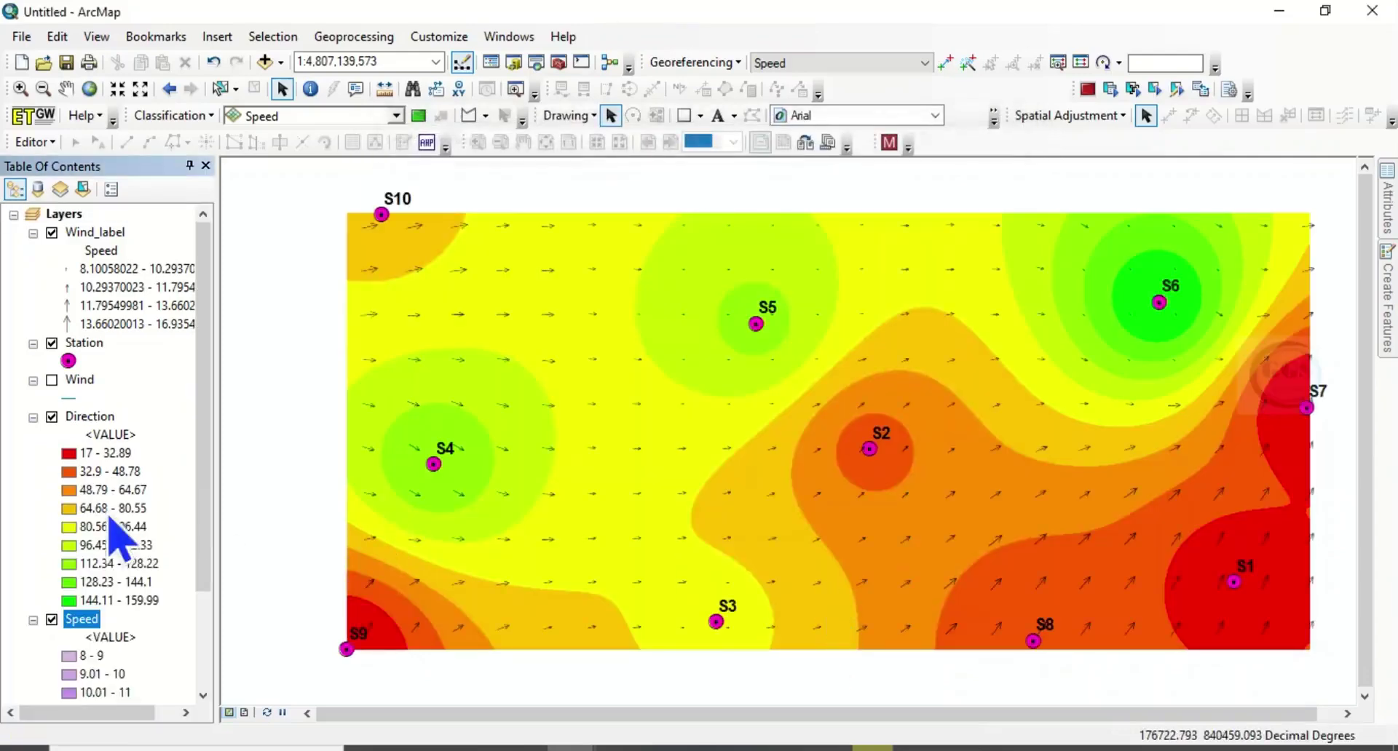
left_click(52, 417)
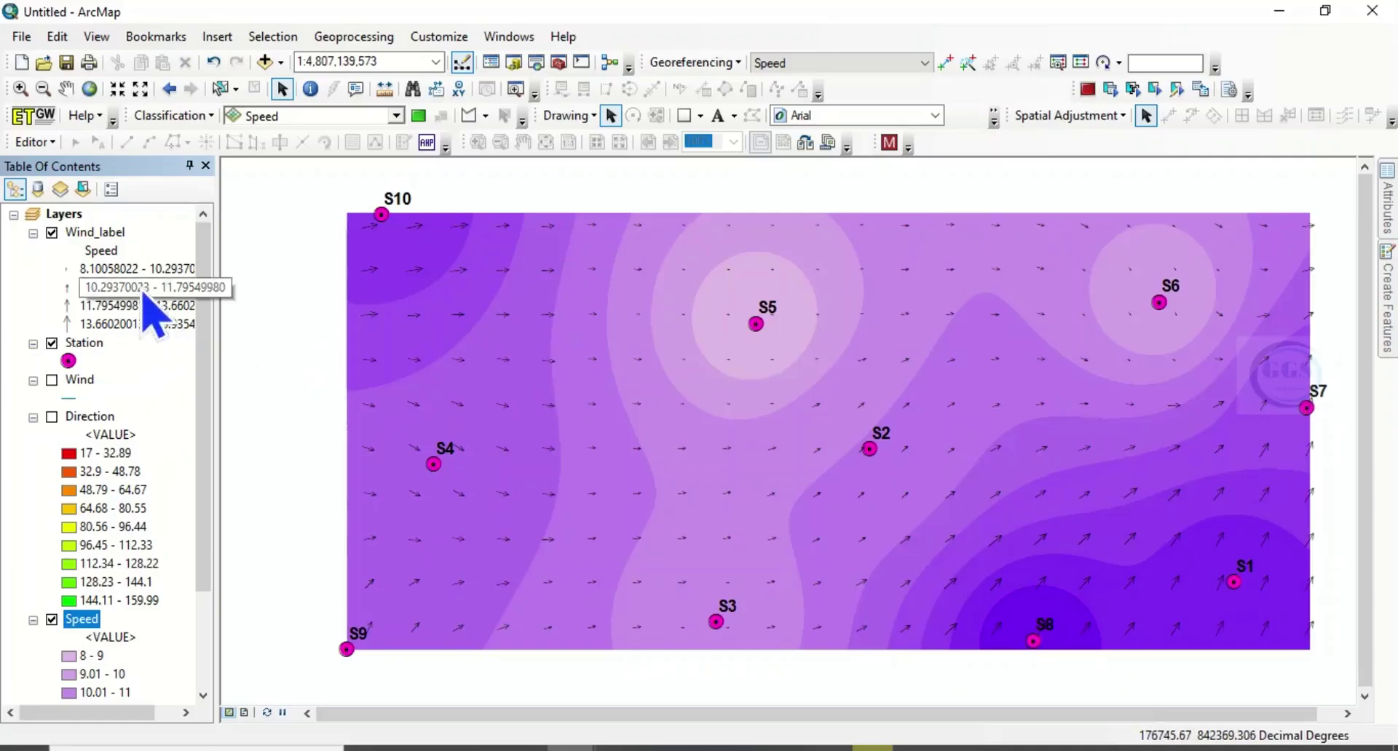
- Label the features of the Wind_label layer with the values of the Speed field
left_click(102, 232)
right_click(104, 233)
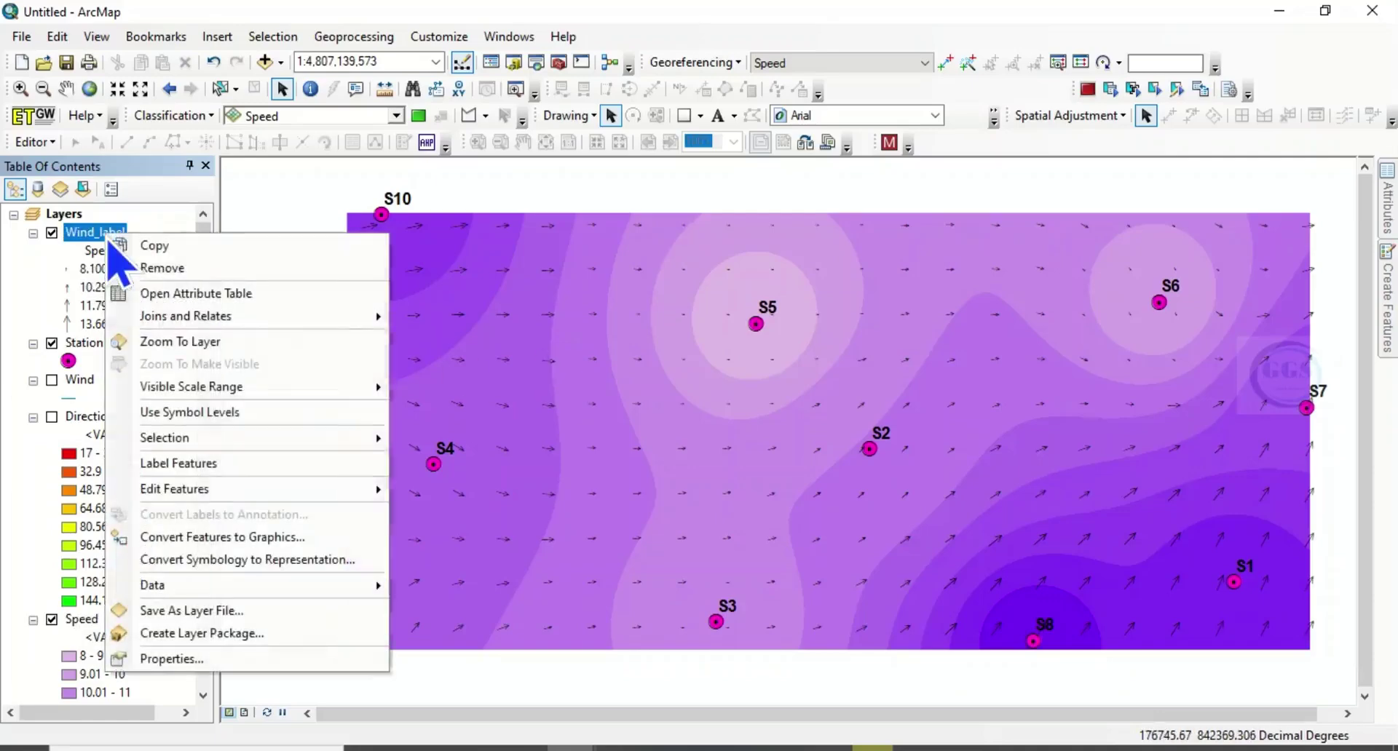
left_click(175, 659)
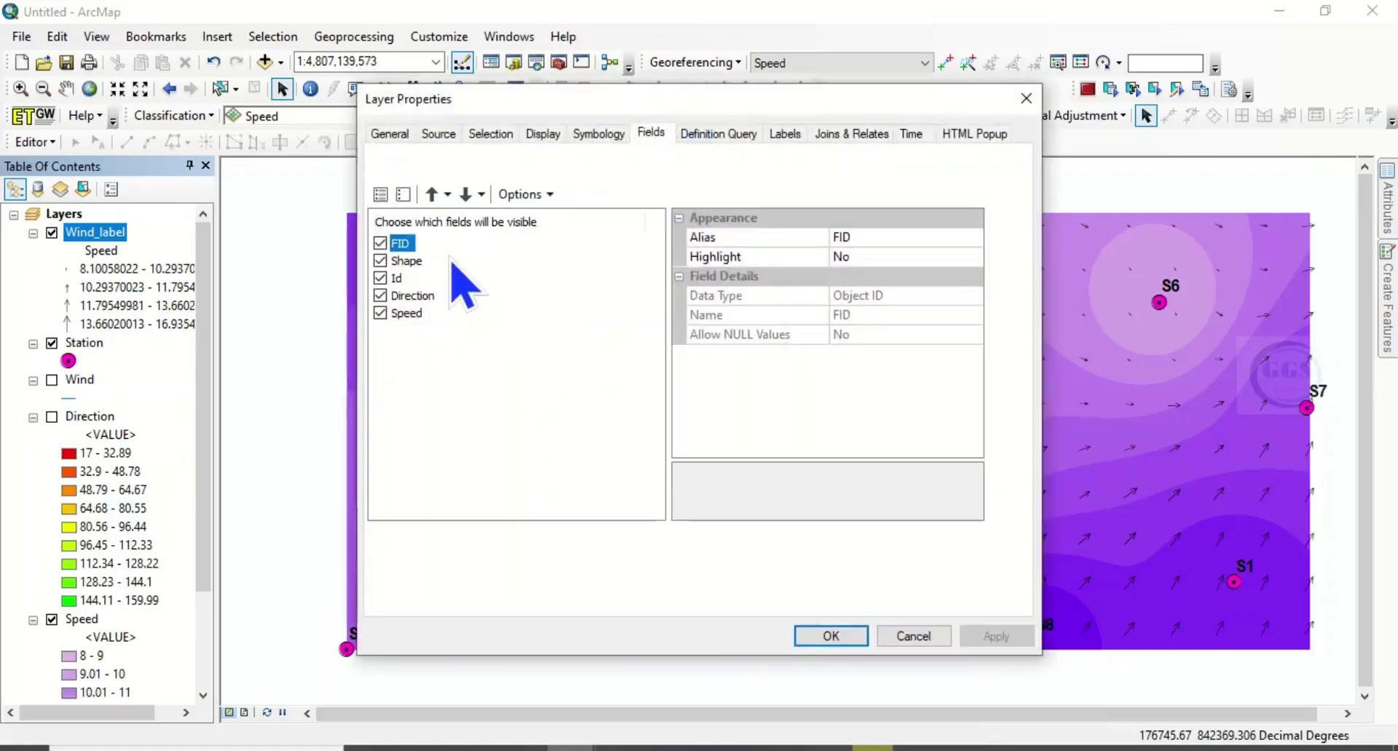
left_click(787, 135)
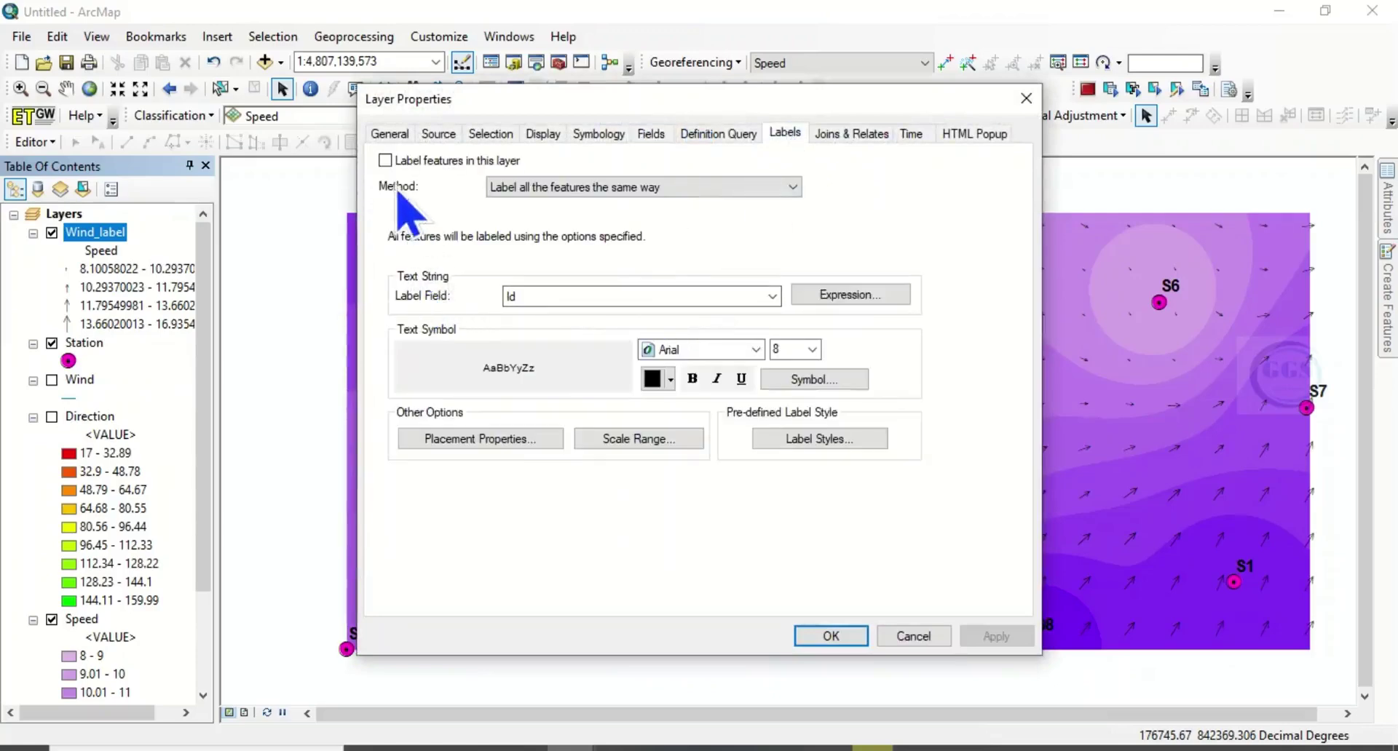
left_click(386, 162)
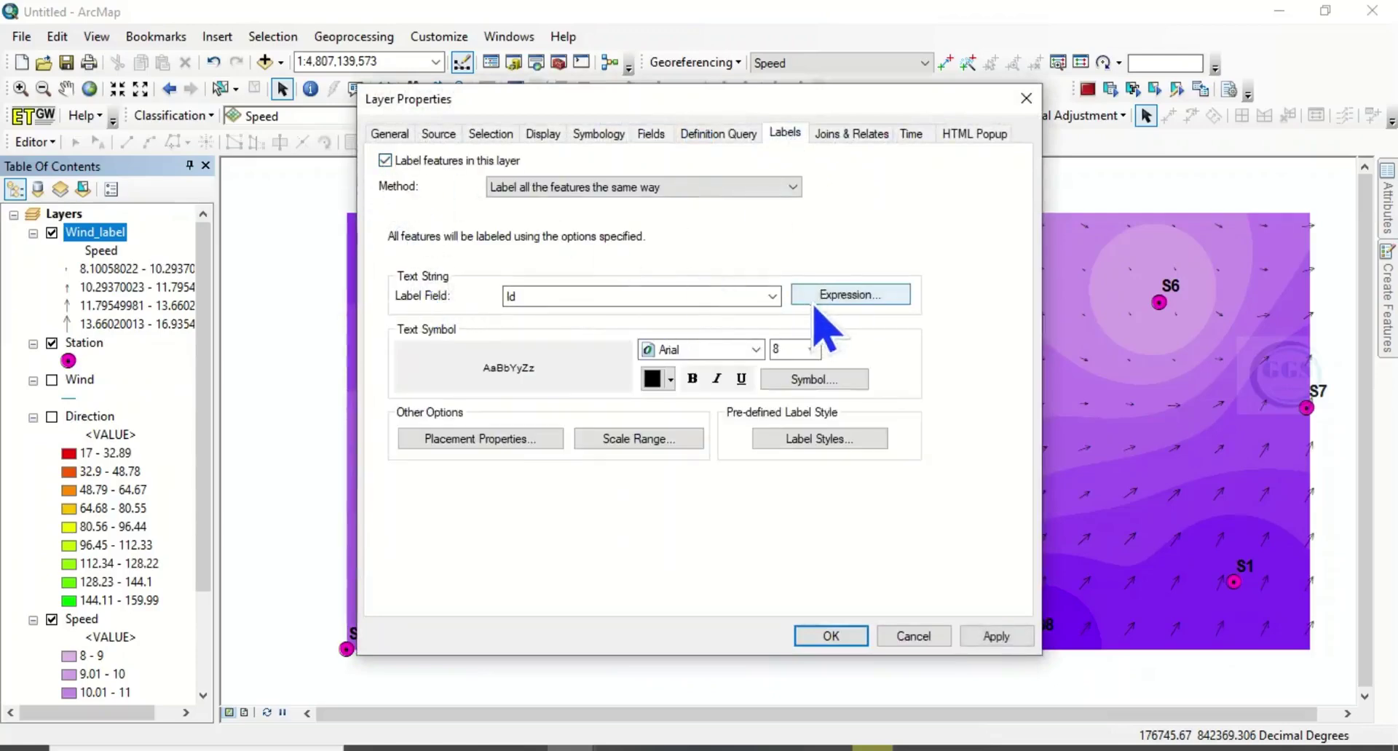
left_click(772, 298)
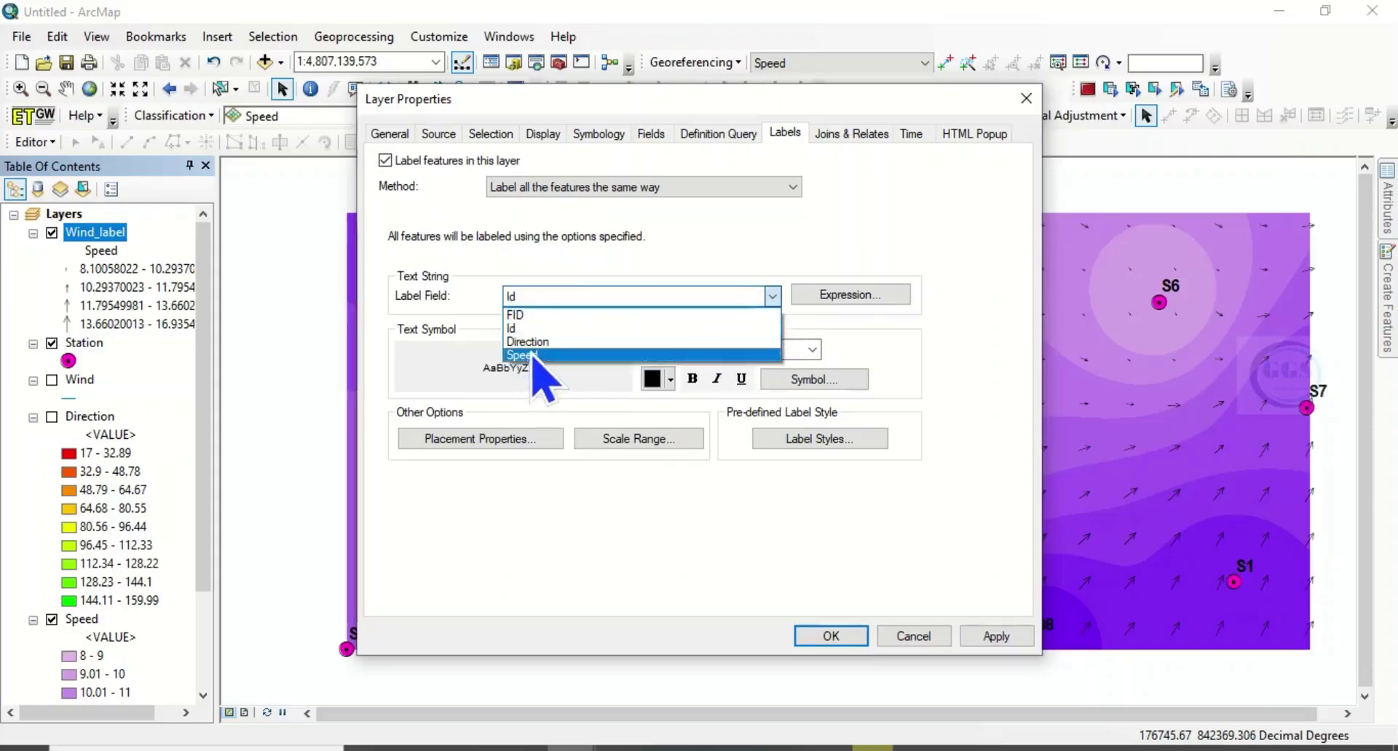
left_click(530, 356)
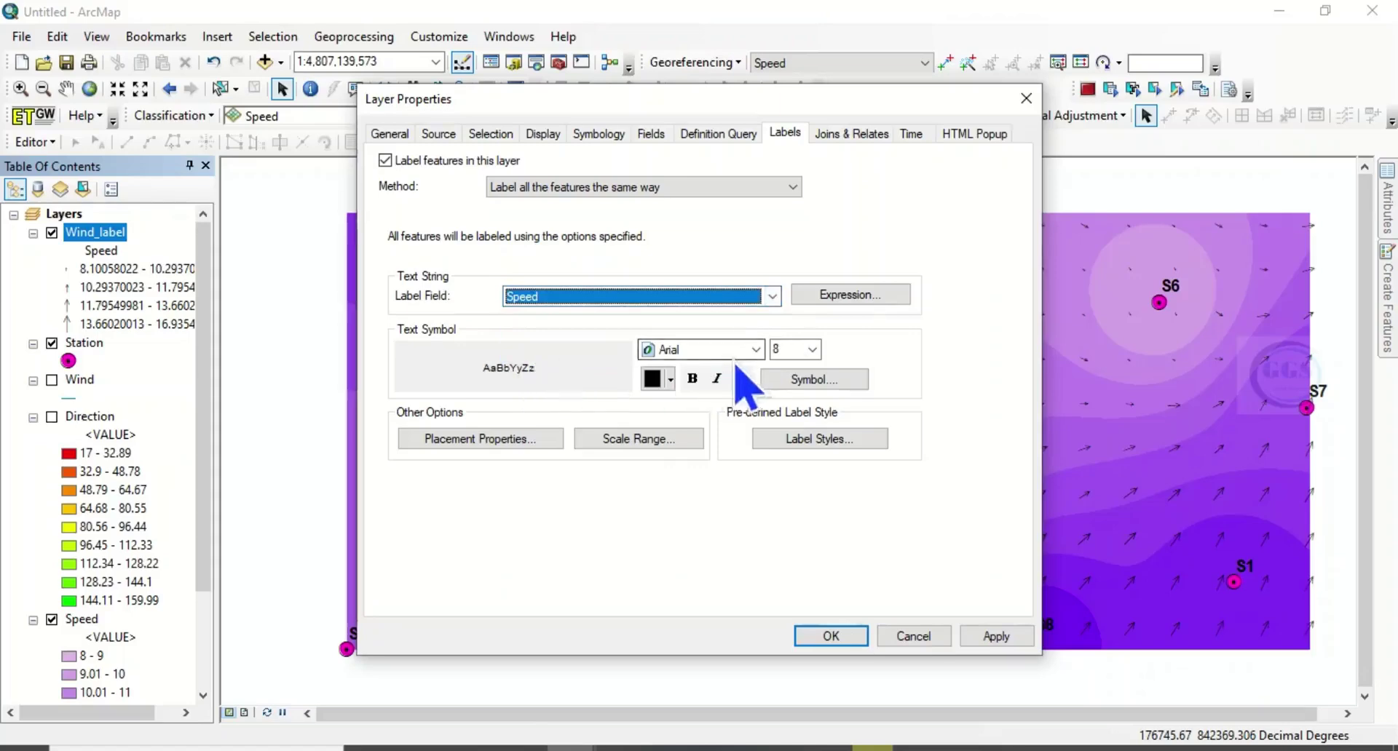
left_click(830, 636)
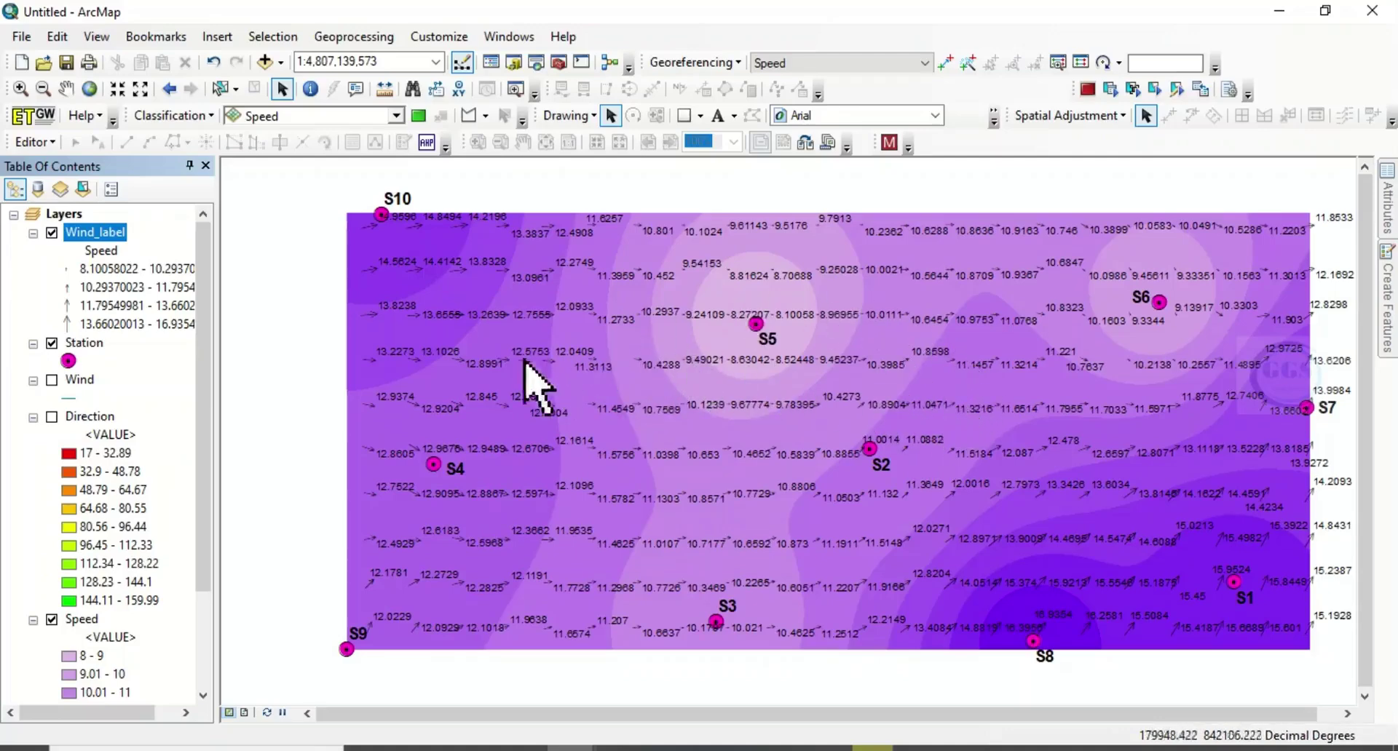
- Turn off the feature labels of the Wind_label layer
right_click(77, 234)
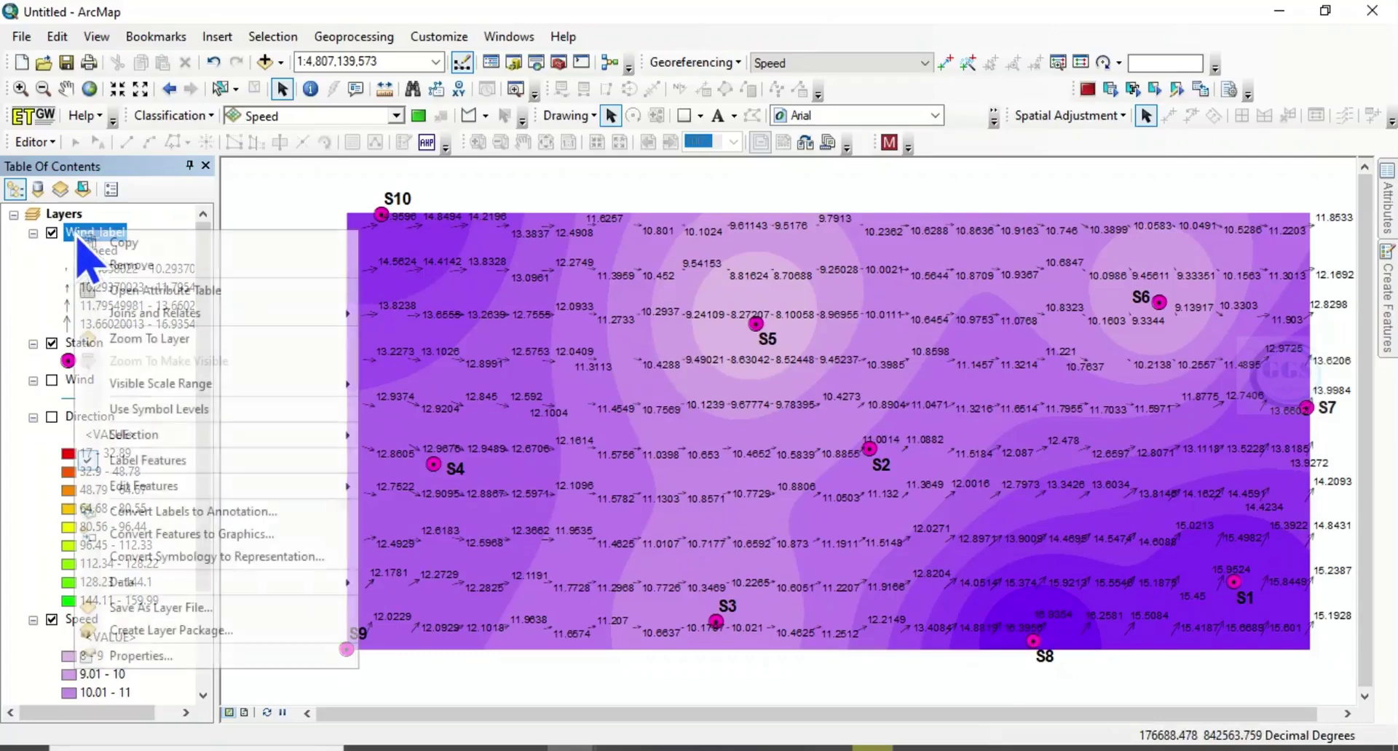
left_click(95, 467)
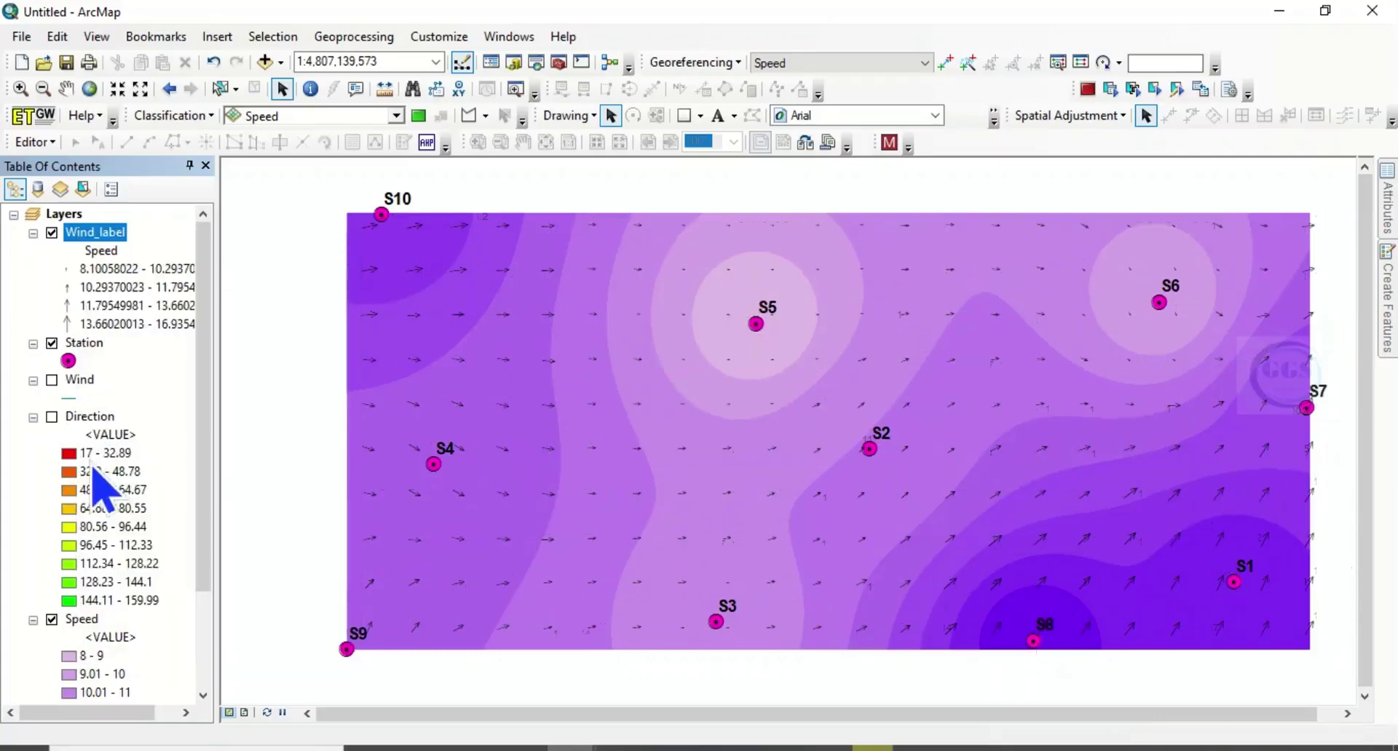
key("c")
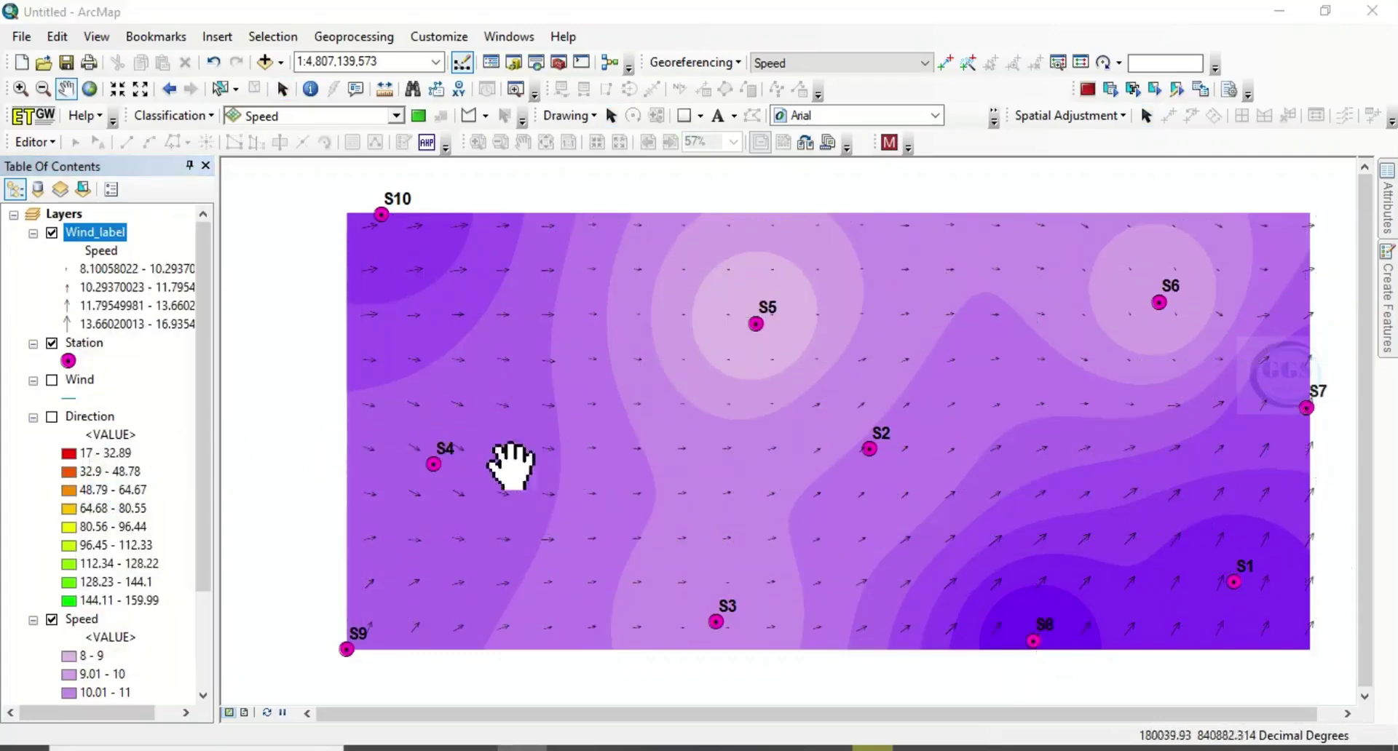
- Switch to the page layout and apply the Landscape template.mxd template to it
left_click(245, 713)
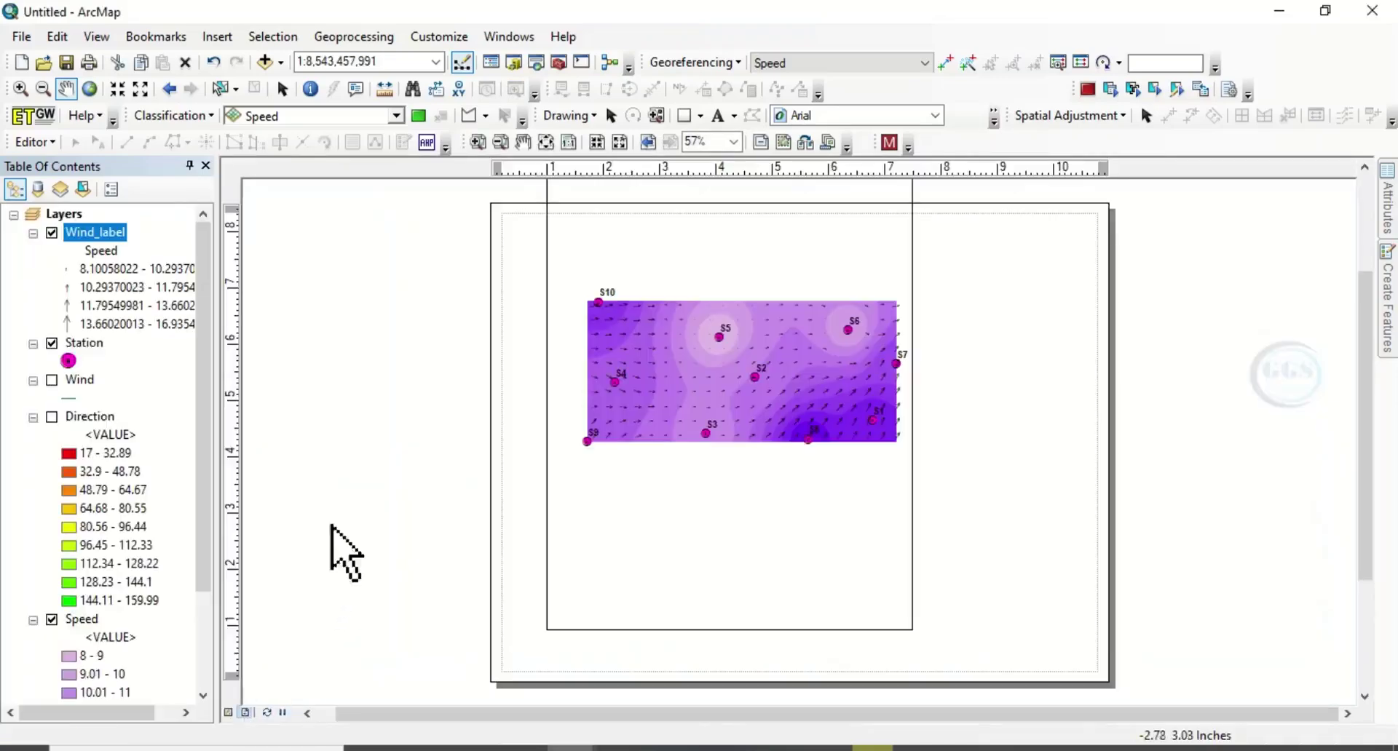
left_click(805, 143)
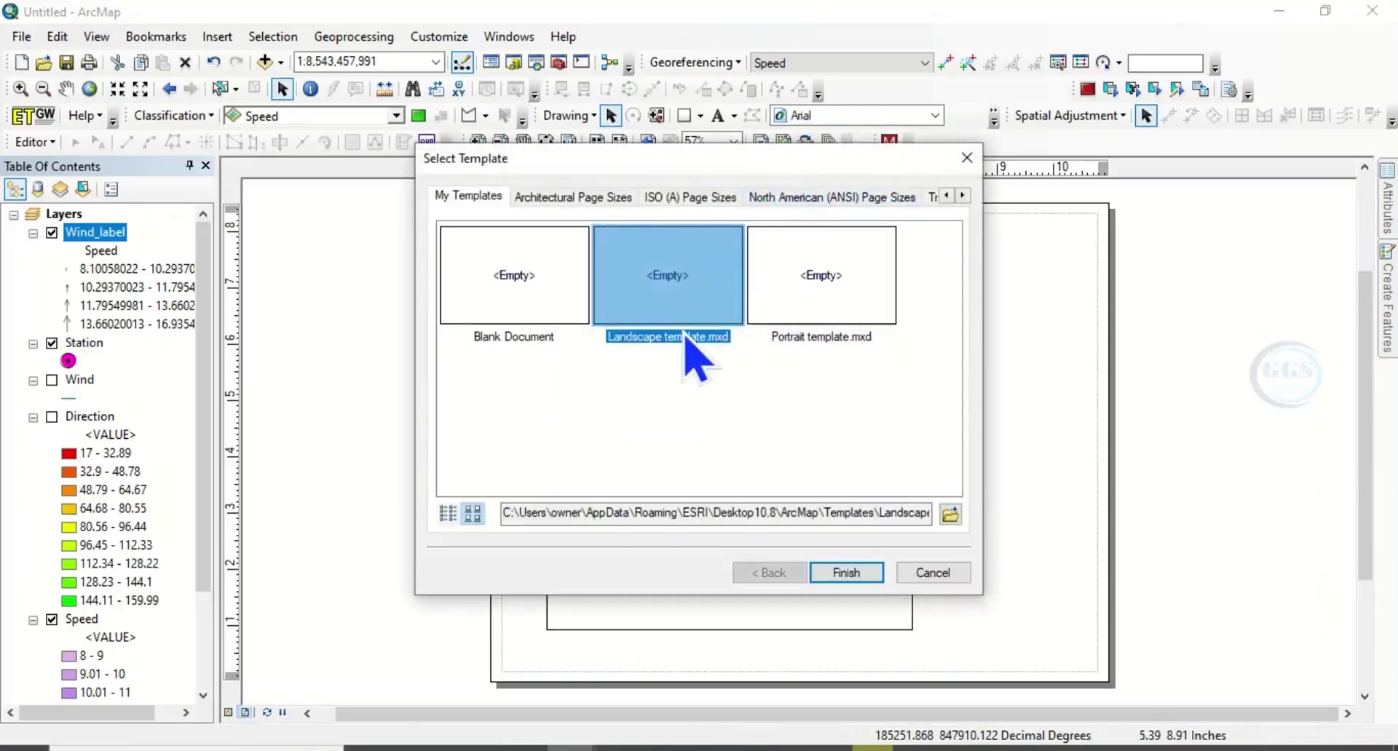
left_click(845, 573)
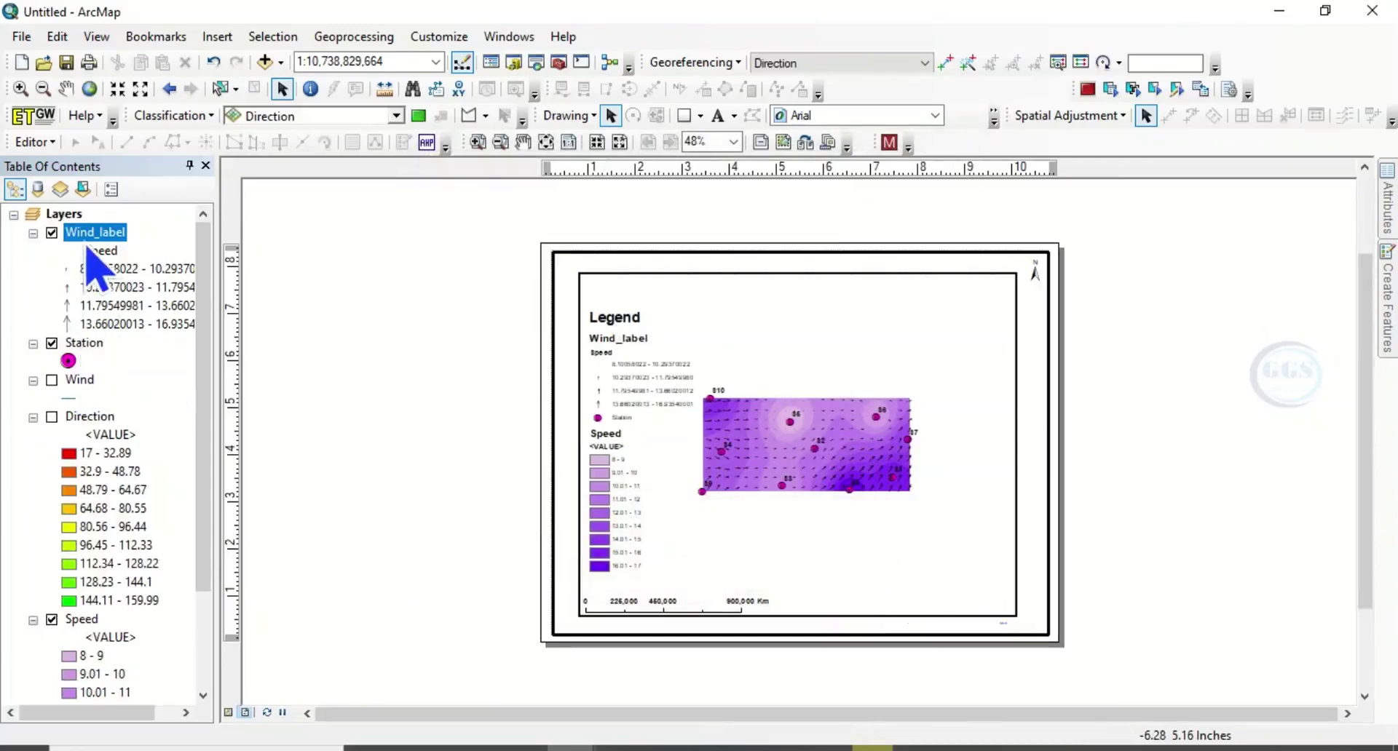
- Zoom the layout's map to the extent of the Direction layer
left_click(90, 417)
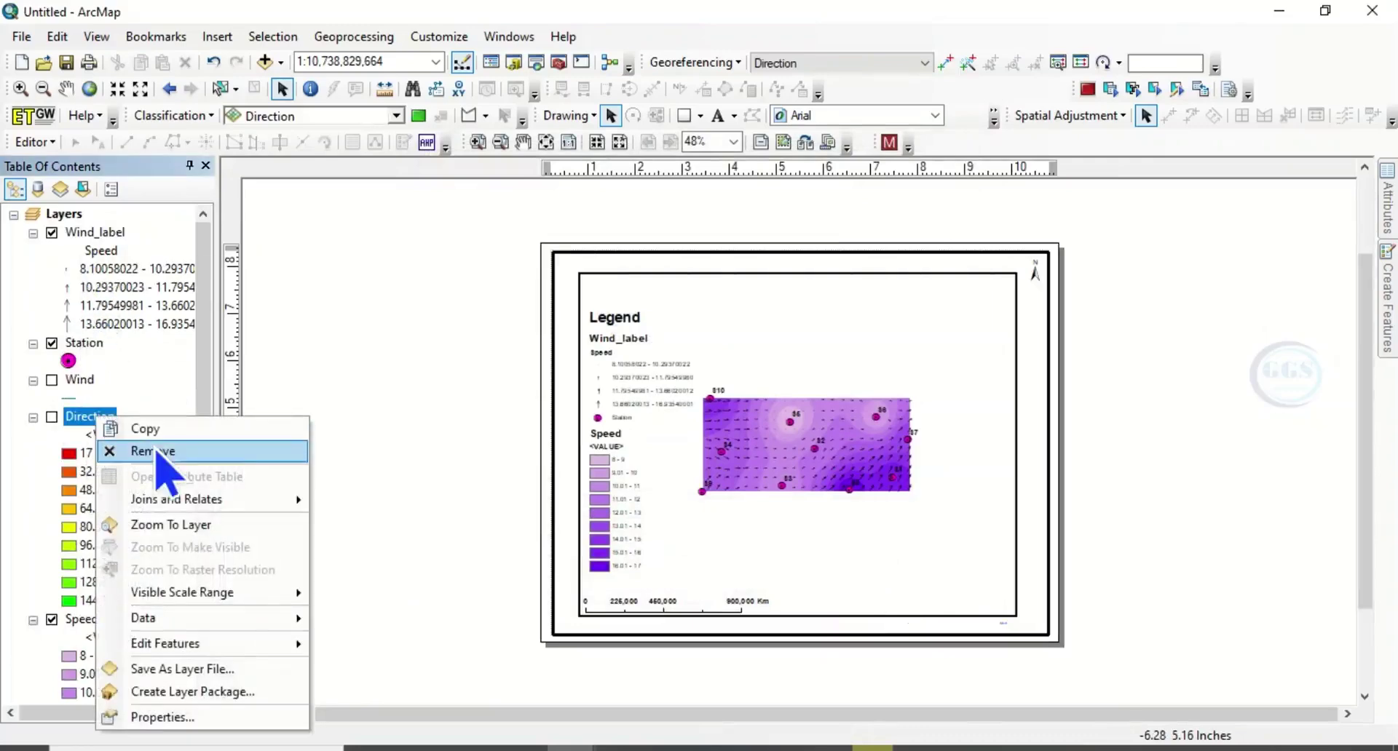
left_click(175, 525)
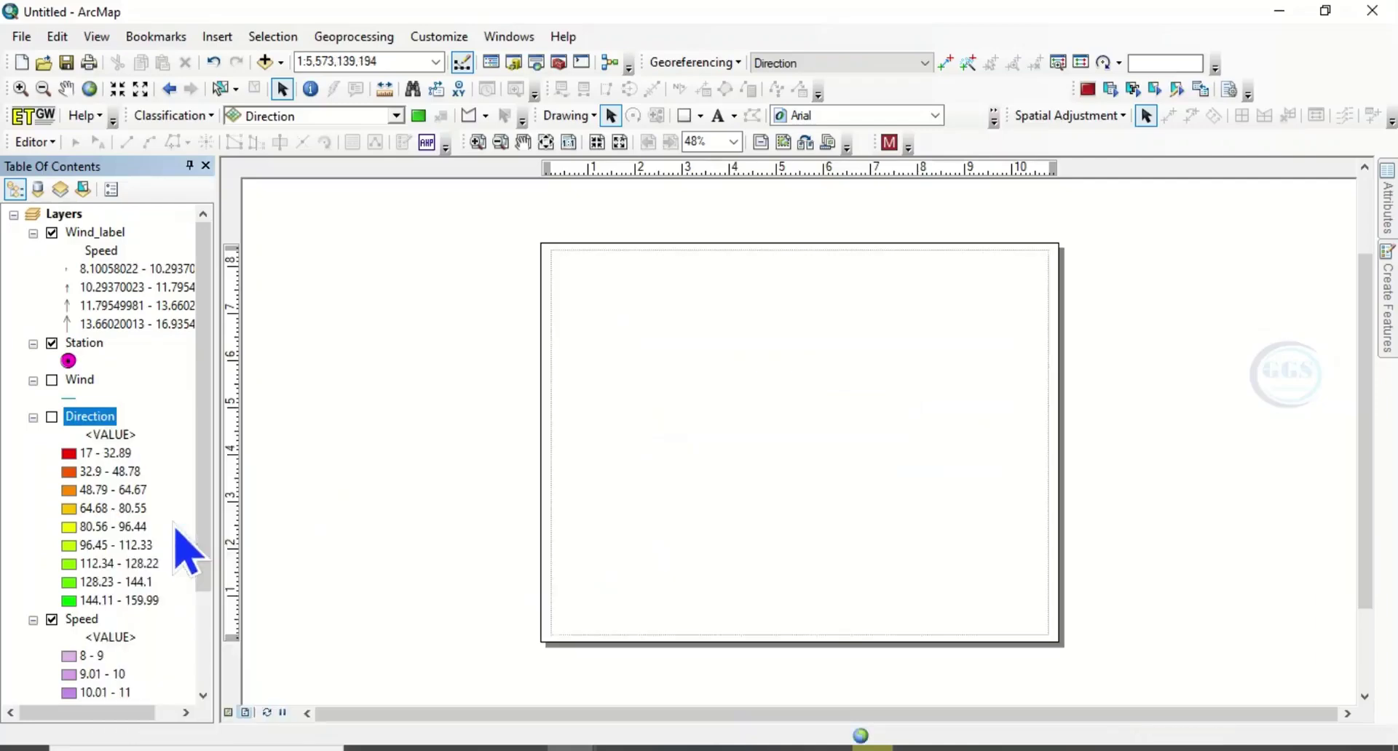